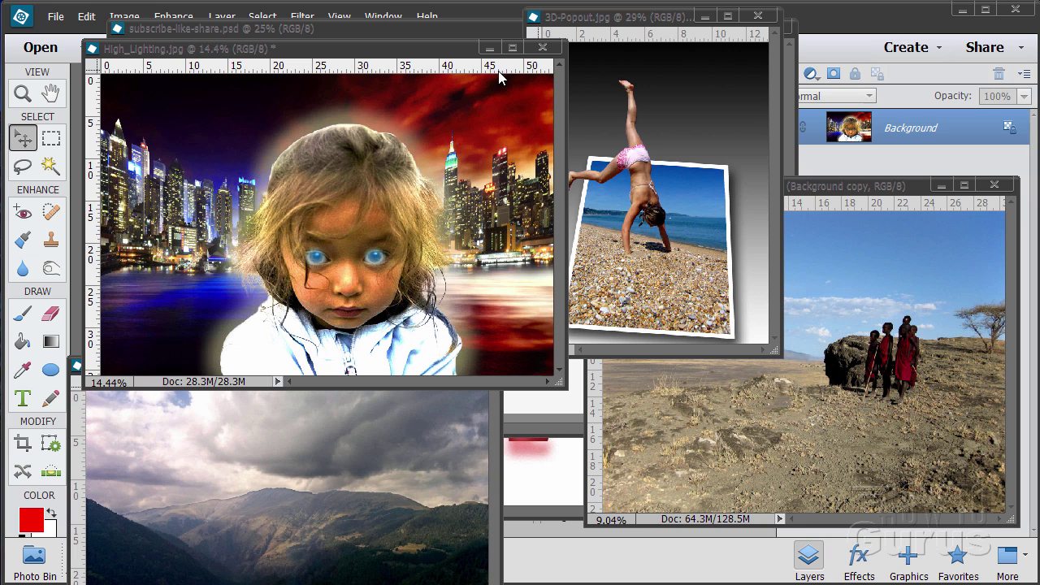
Minimize the floating High_Lighting.jpg, 3D-Popout.jpg, desert landscape and mountains01.psd document windows
click(489, 48)
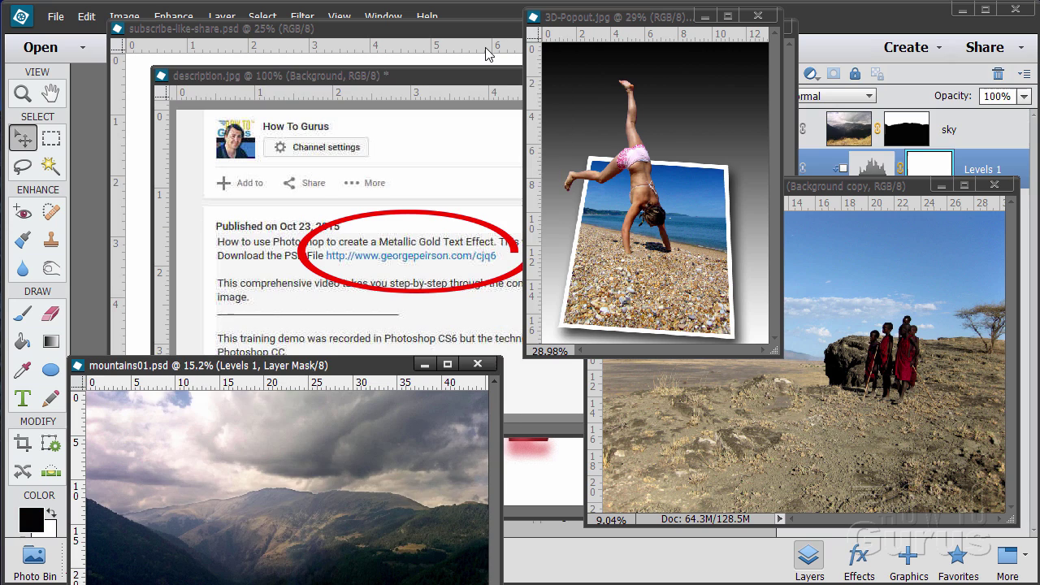
click(705, 15)
click(940, 186)
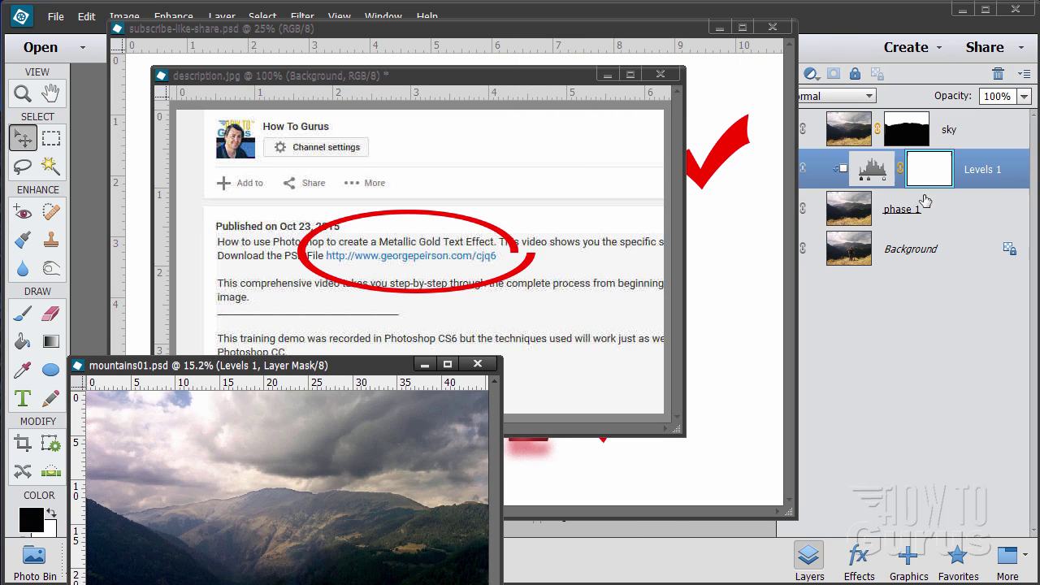
click(424, 364)
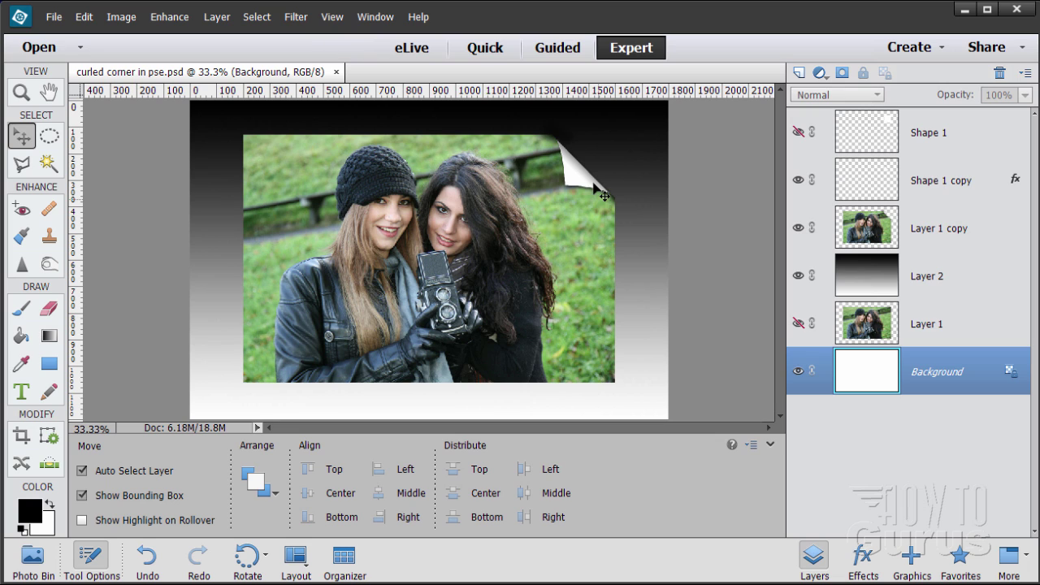
Create a blank 6 x 4 inch RGB file at 300 pixels/inch with white background contents, docked beside the open document
drag(599, 194, 543, 143)
click(53, 16)
mouse_move(59, 36)
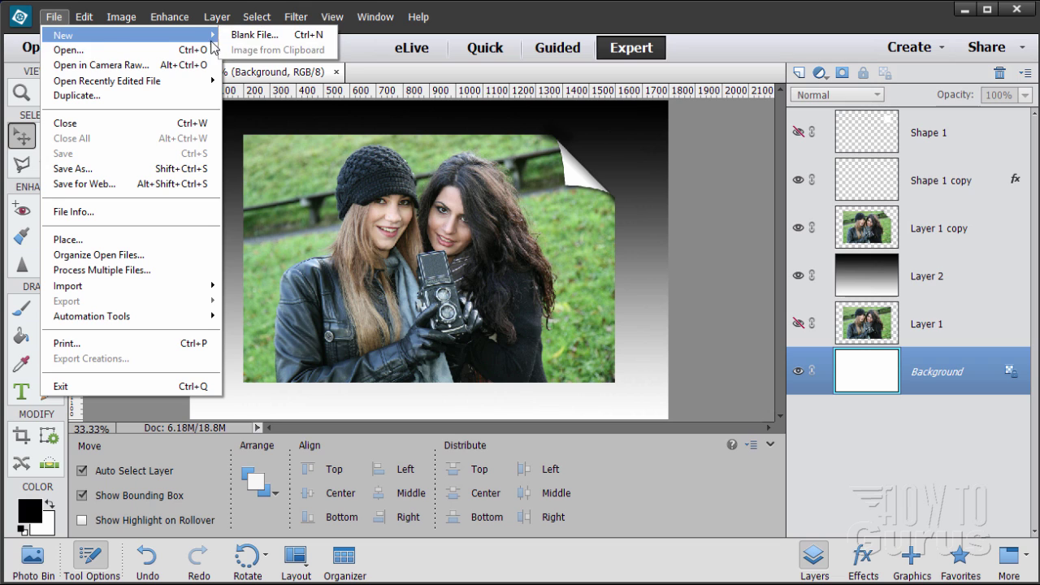
click(231, 38)
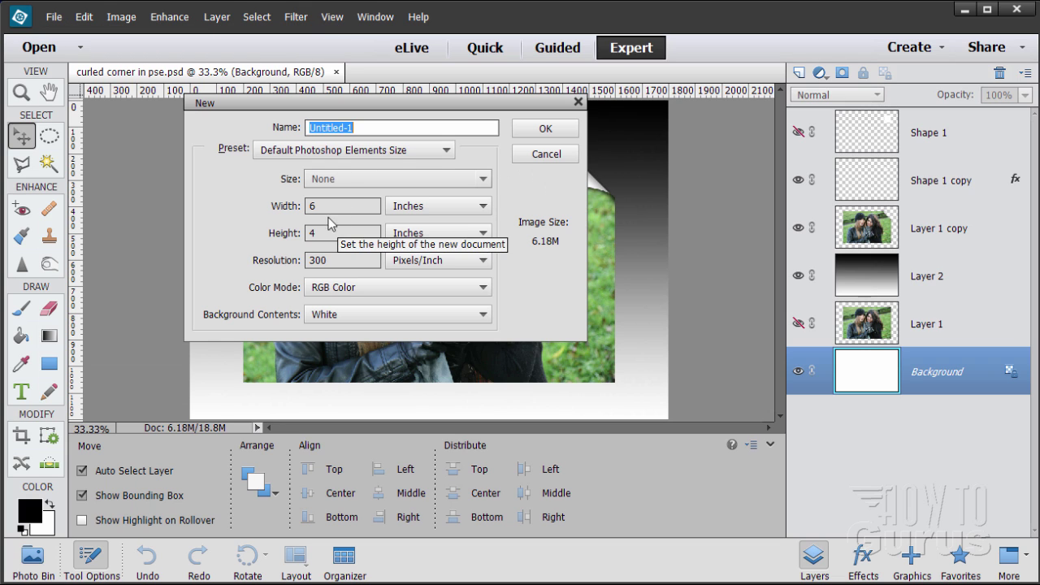
click(541, 130)
drag(380, 95, 488, 76)
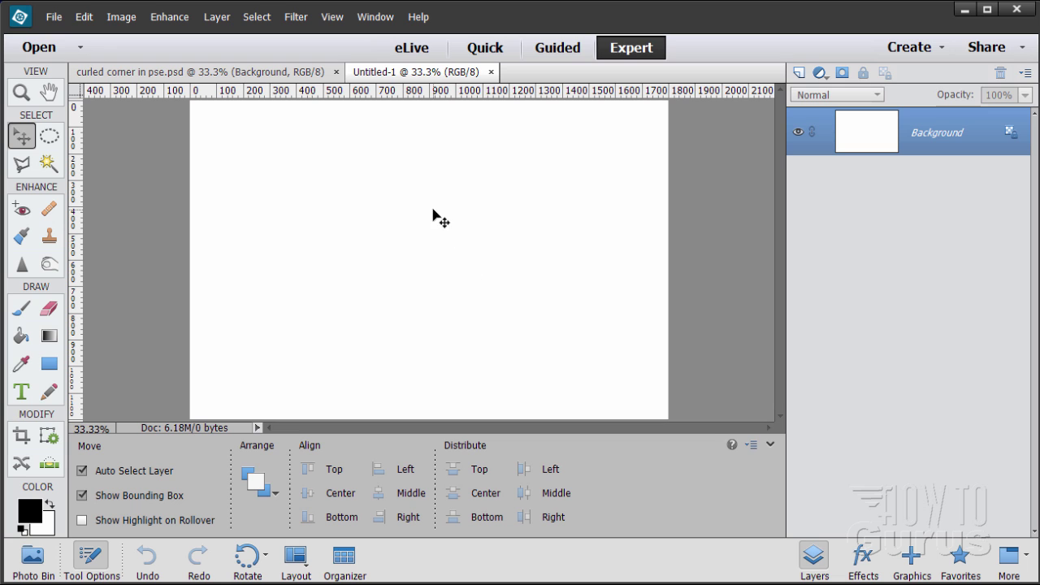
Show the guides in the finished curled corner in pse.psd document to examine their placement
click(309, 73)
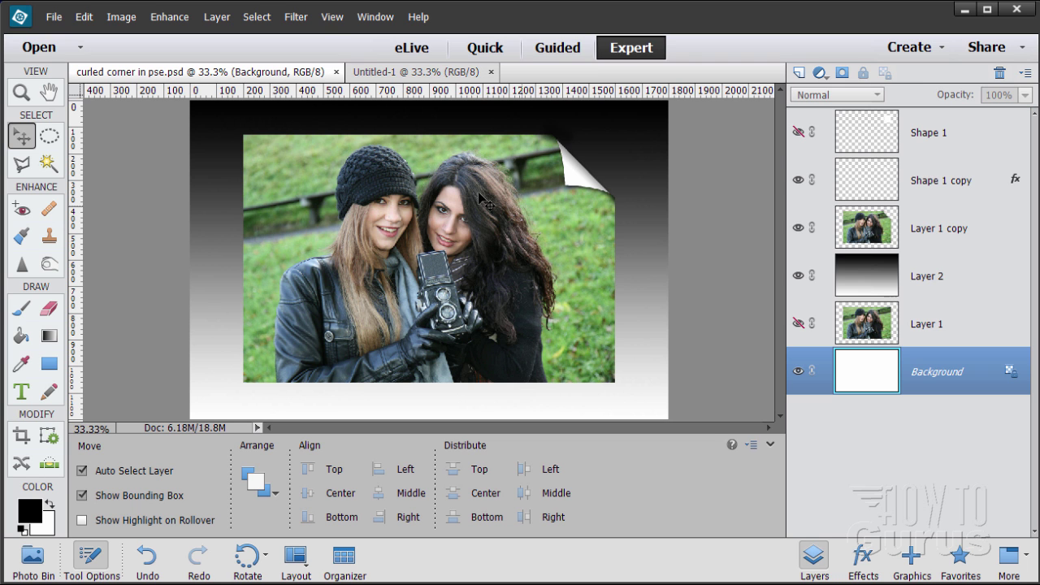
click(331, 16)
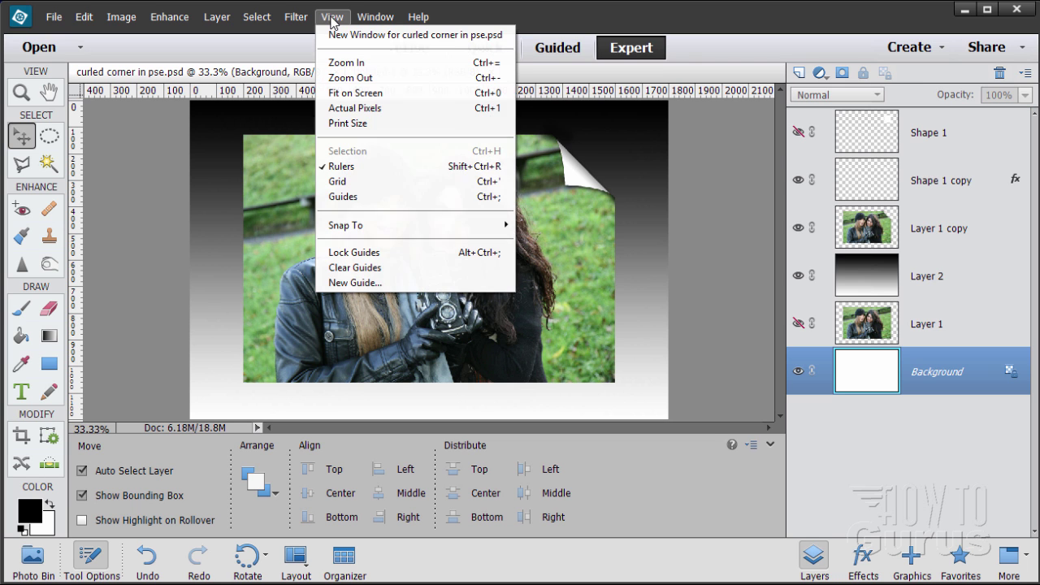
click(353, 197)
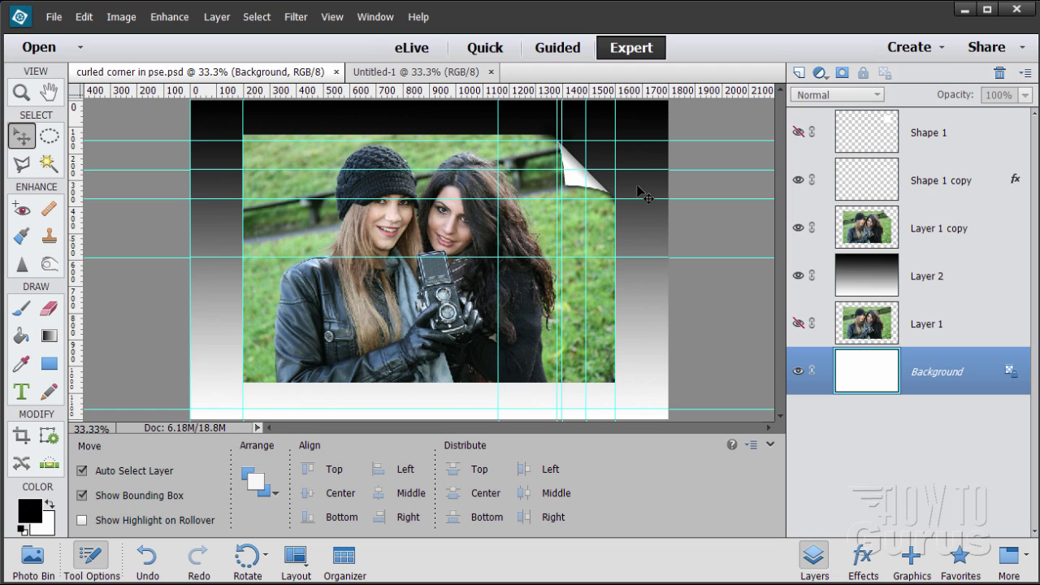
click(332, 16)
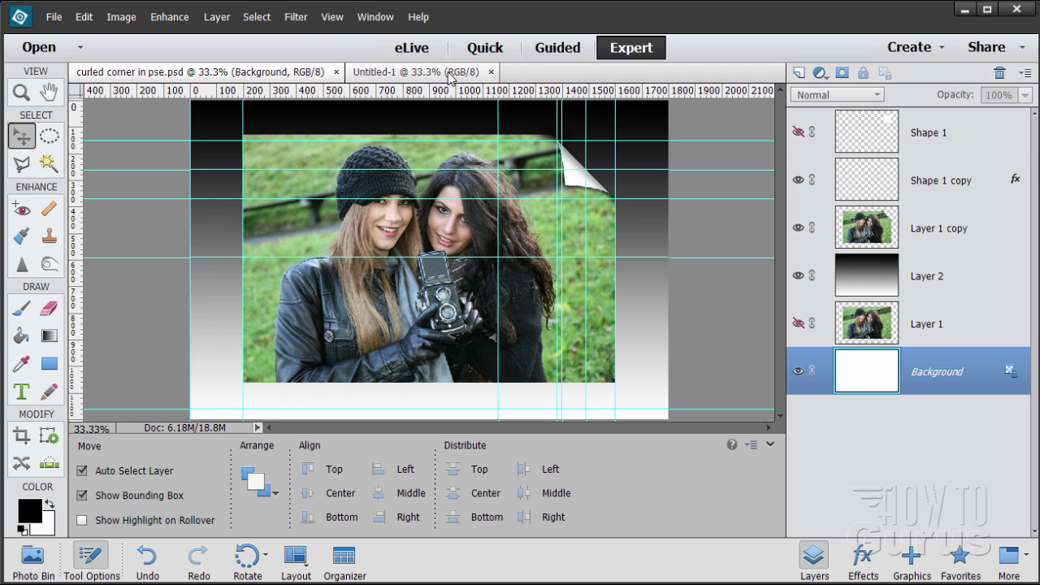
Add a vertical guide at position 200 px in the blank Untitled-1 document
click(451, 74)
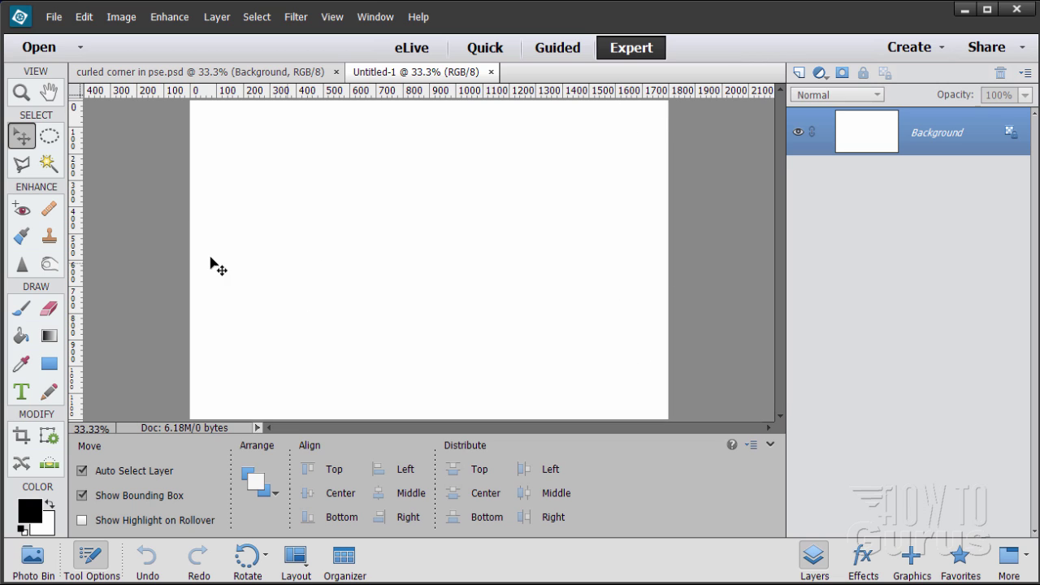
click(333, 17)
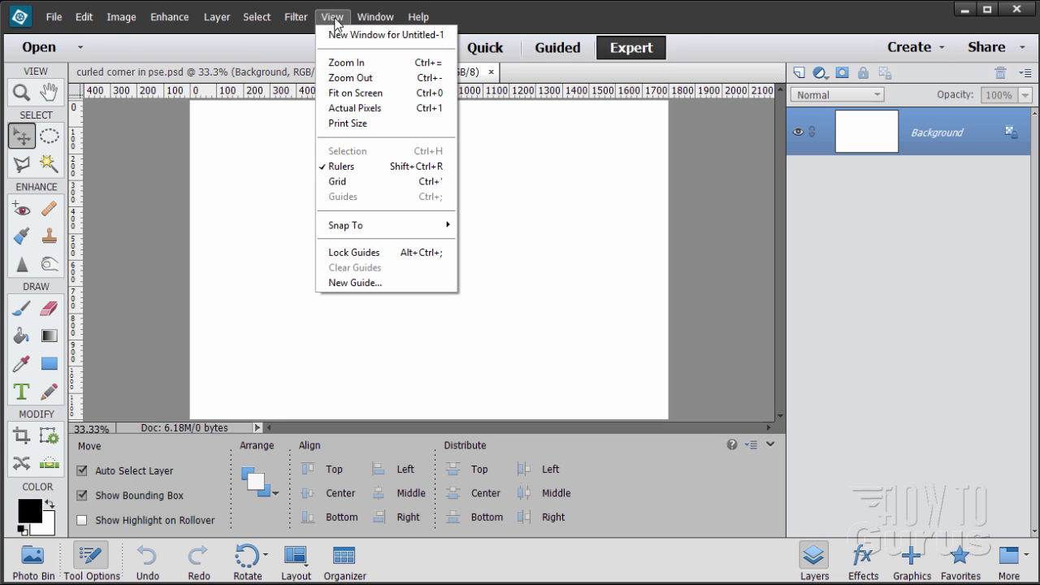
click(357, 282)
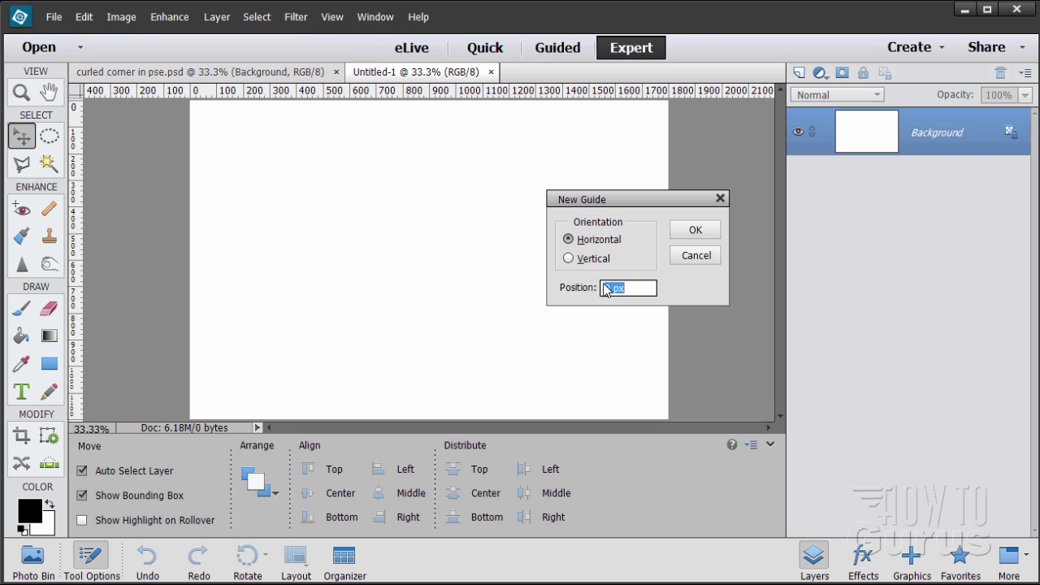
click(568, 260)
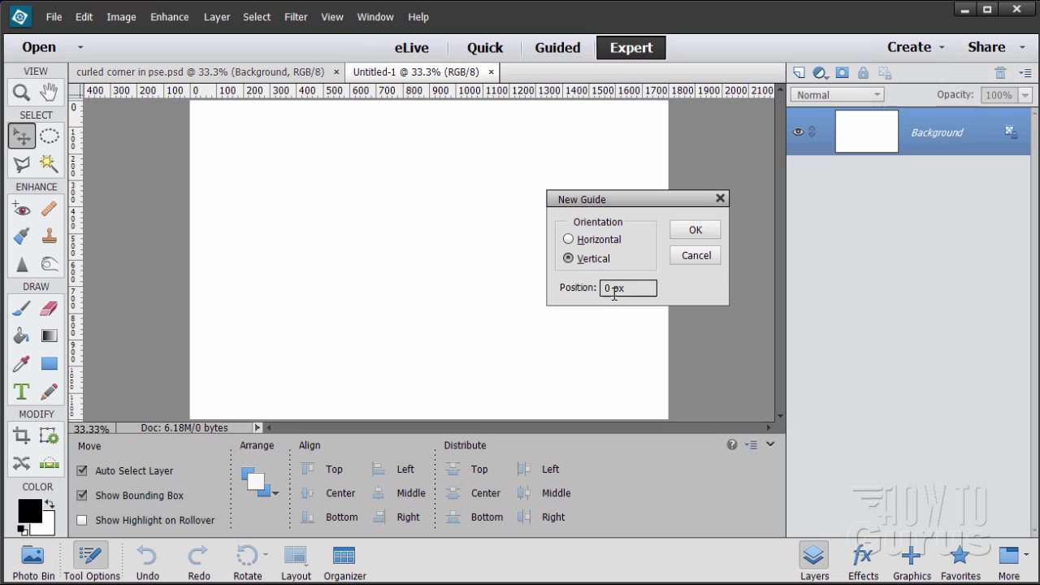
click(562, 287)
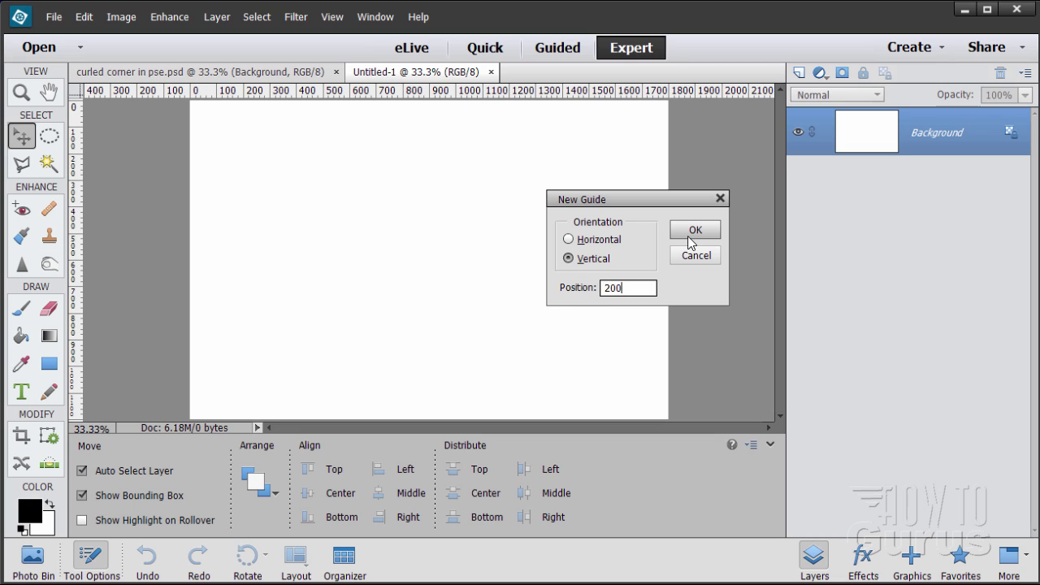
click(689, 232)
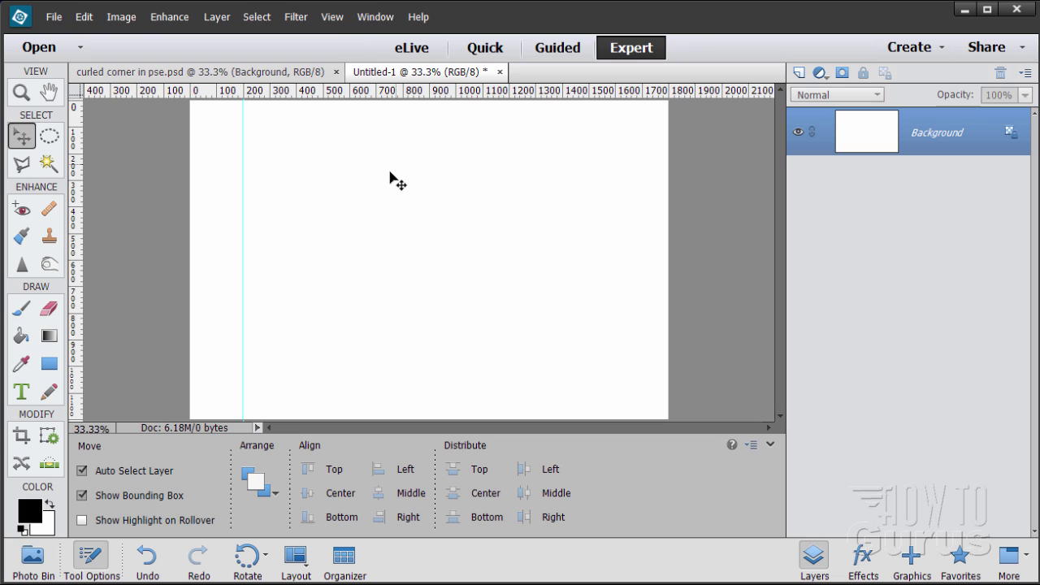
Add a second vertical guide at position 1600 px
click(330, 18)
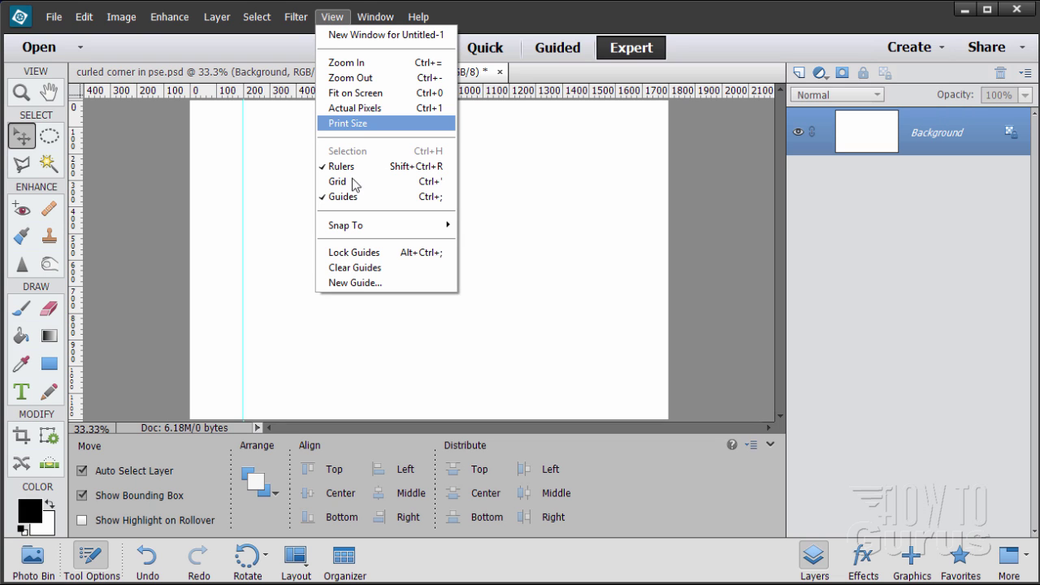
click(362, 282)
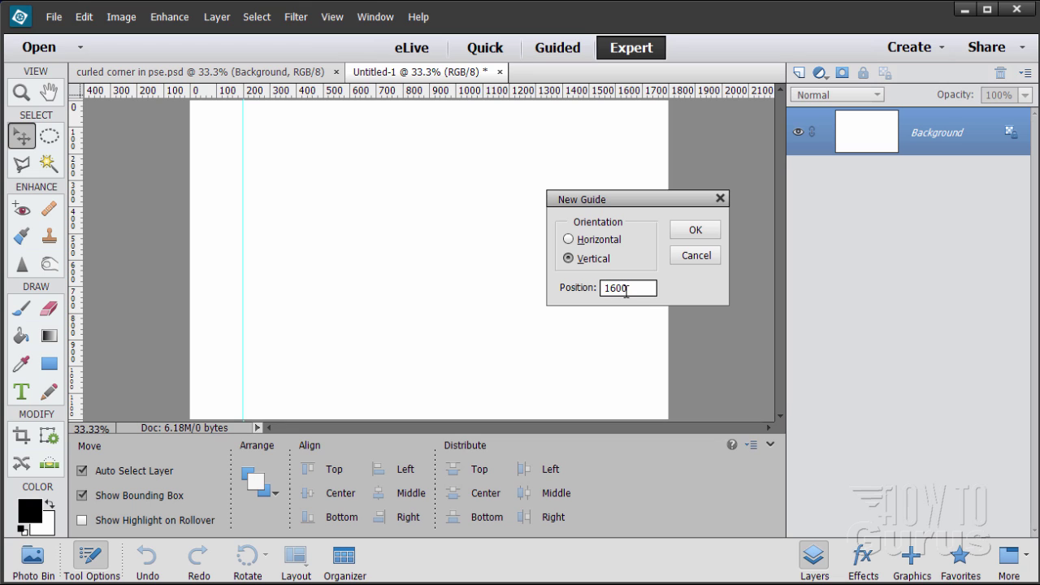
text(1600)
click(704, 230)
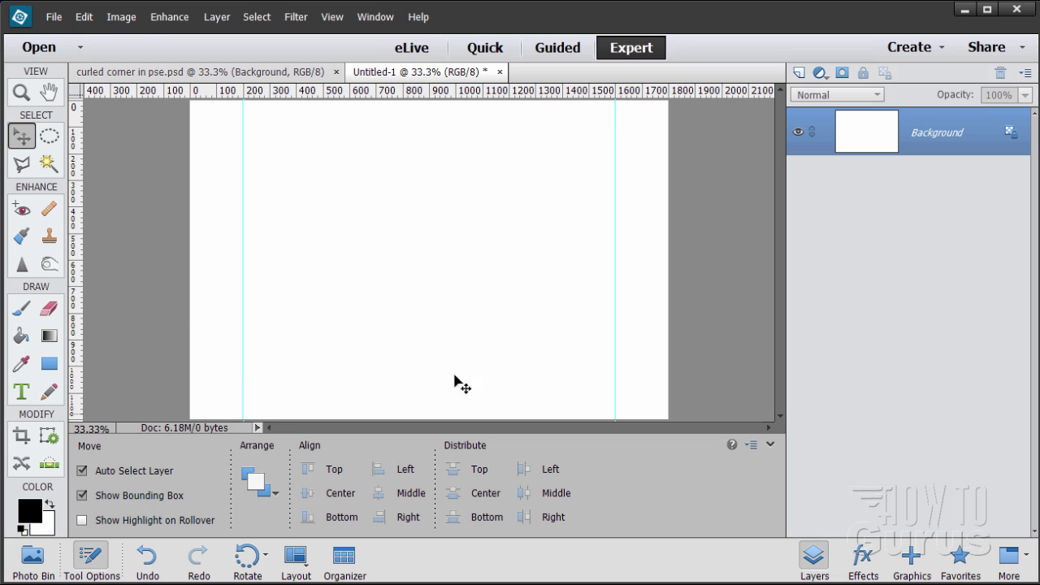
Add a horizontal guide at position 150 px
click(332, 17)
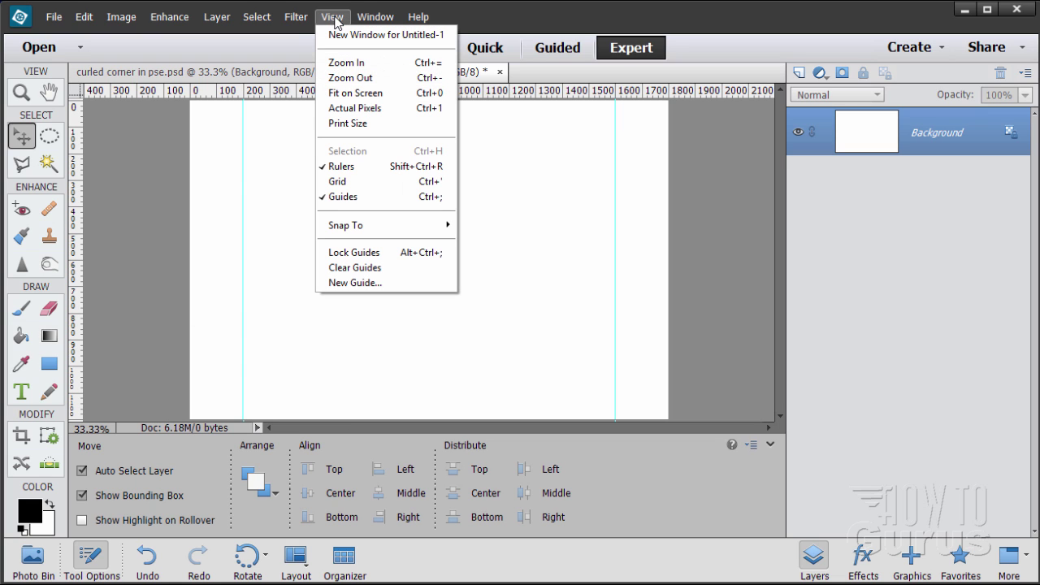
click(335, 282)
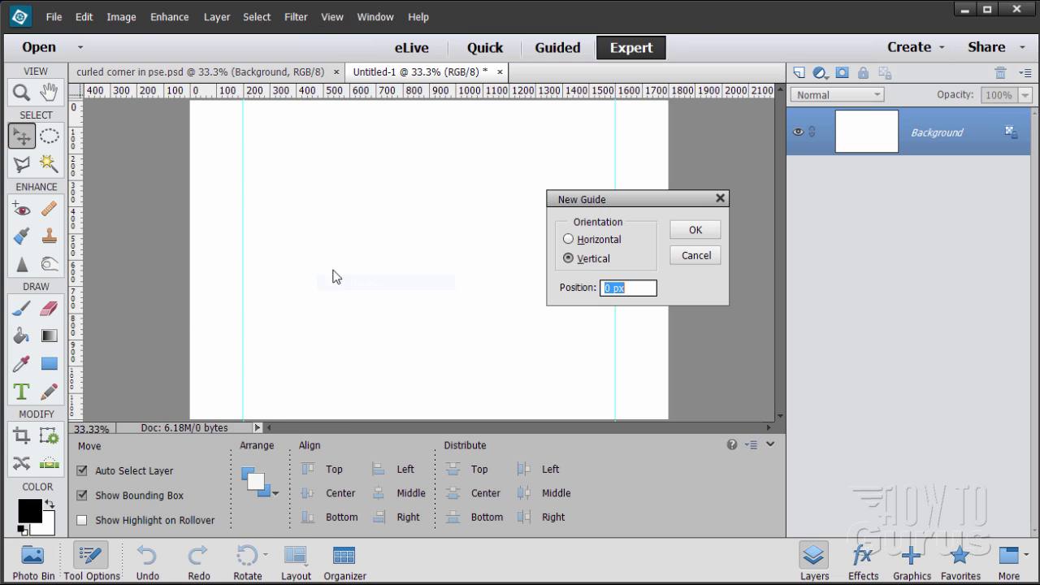
click(598, 239)
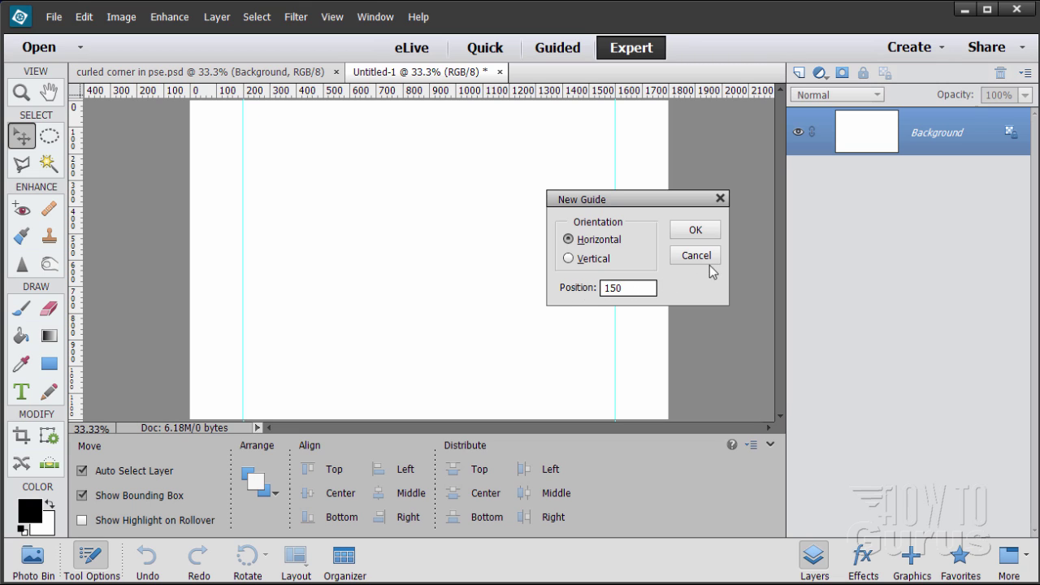
click(686, 230)
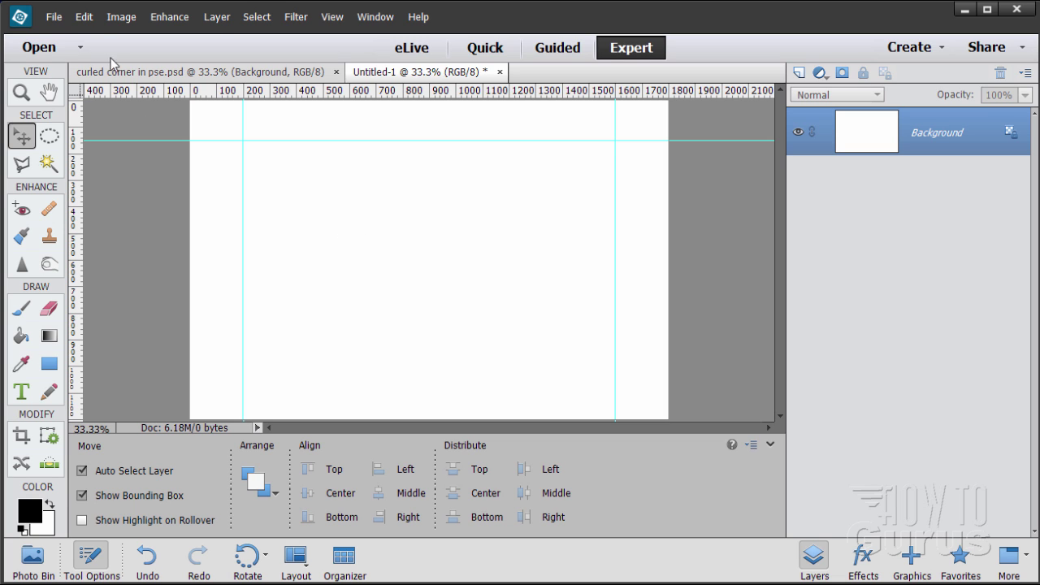
Copy the recently edited photo camera-594534_1920.jpg into Untitled-1 as a layer above the Background, and close the source photo
click(54, 17)
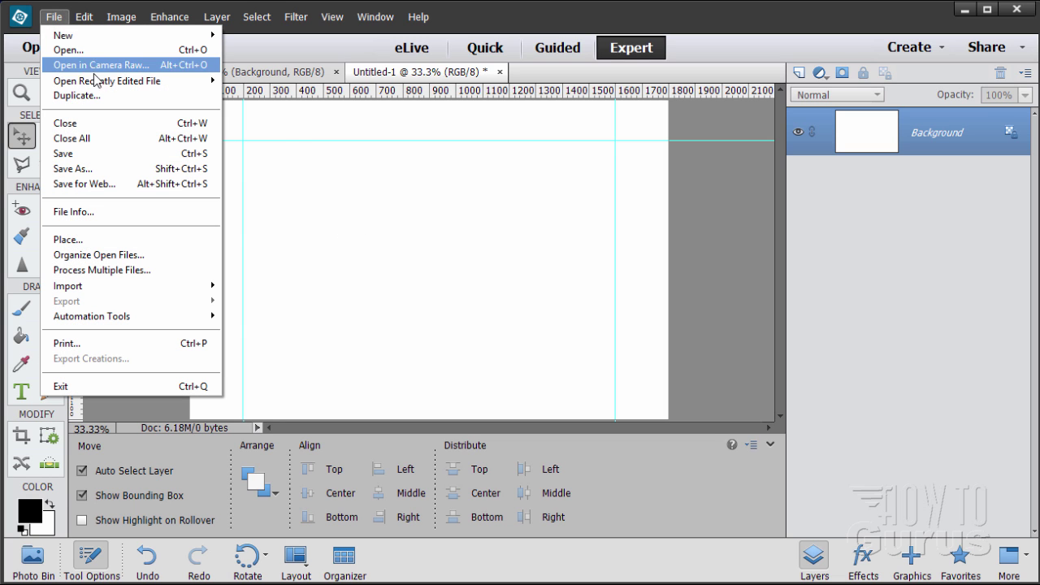
mouse_move(163, 80)
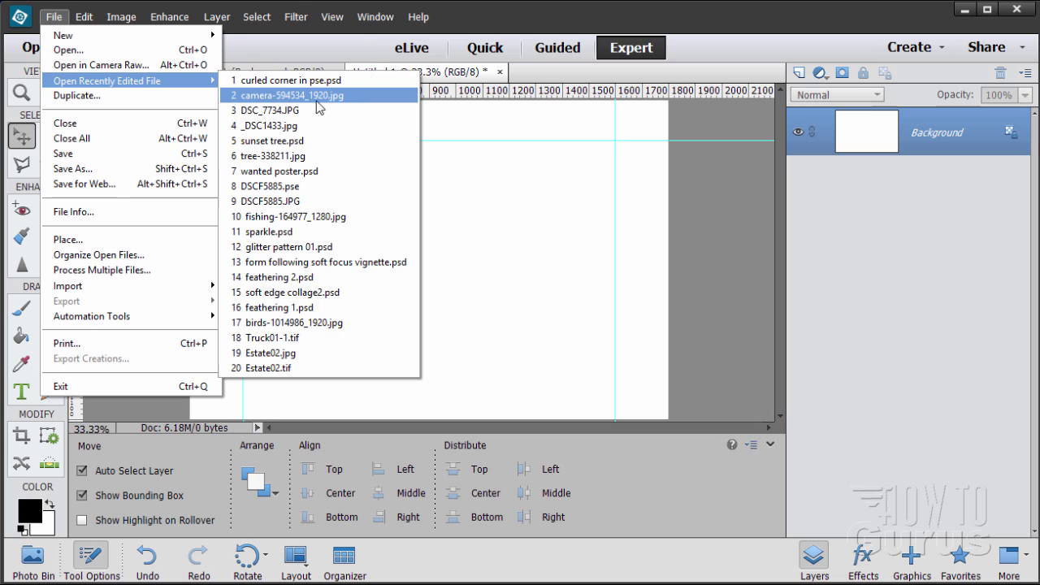
click(323, 96)
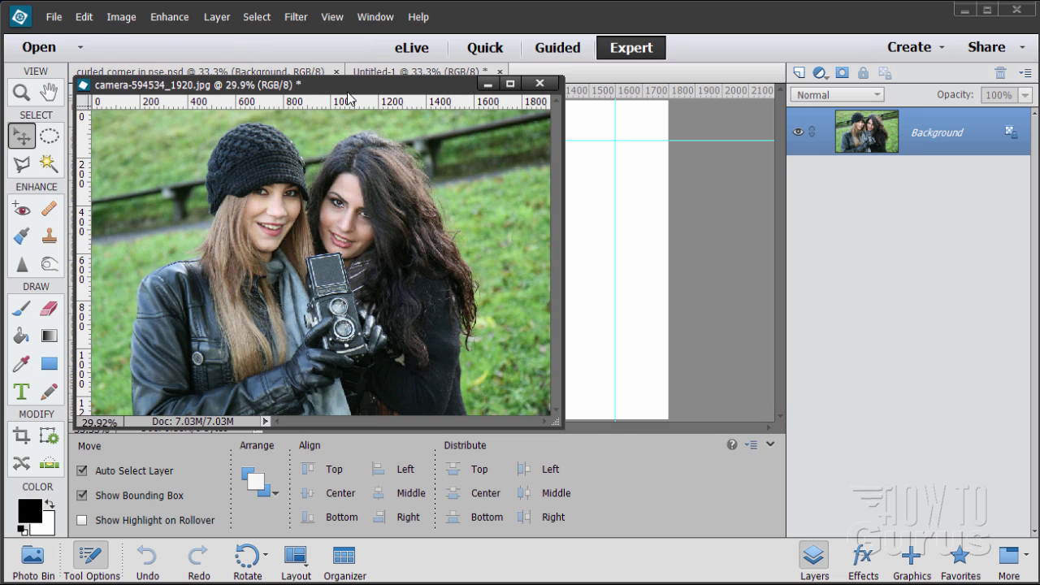
drag(350, 97, 622, 236)
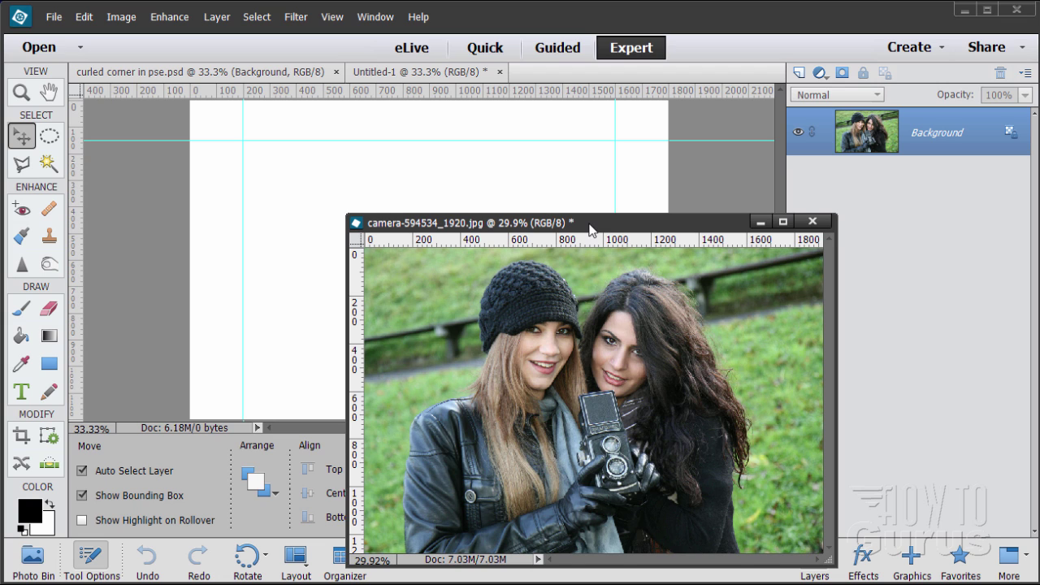
drag(589, 225, 591, 232)
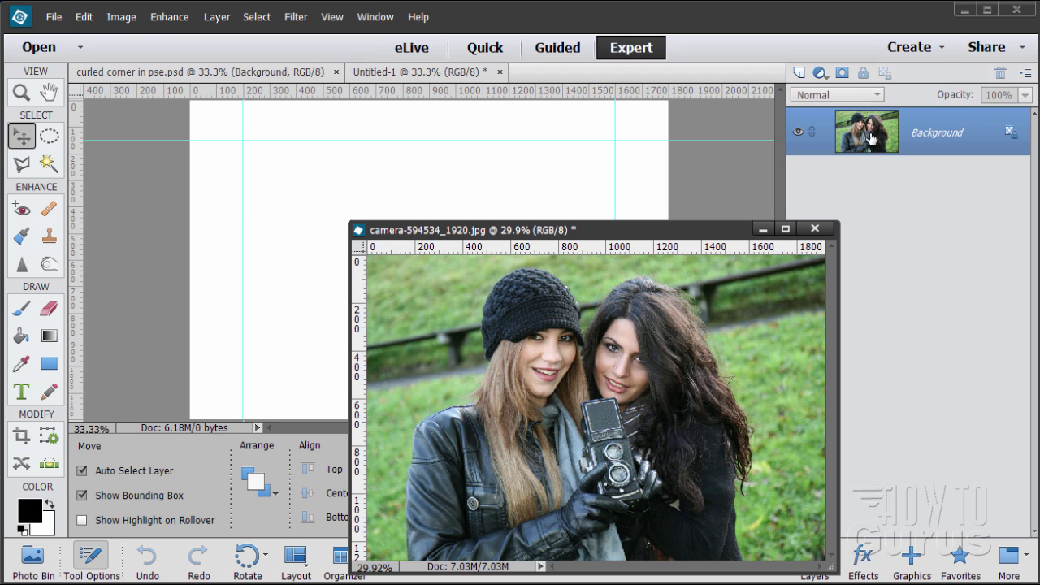
drag(865, 131, 481, 173)
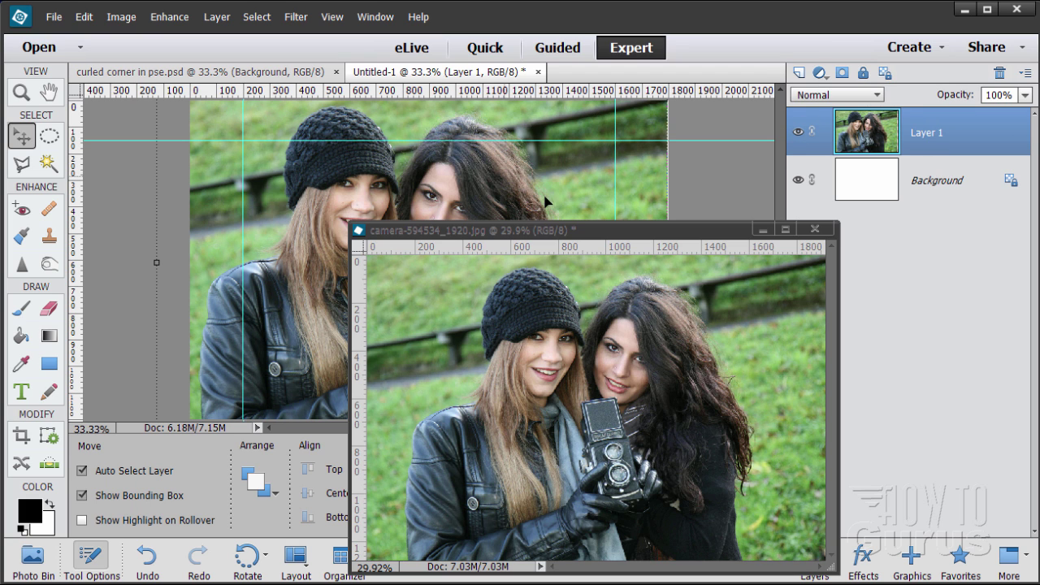
click(815, 230)
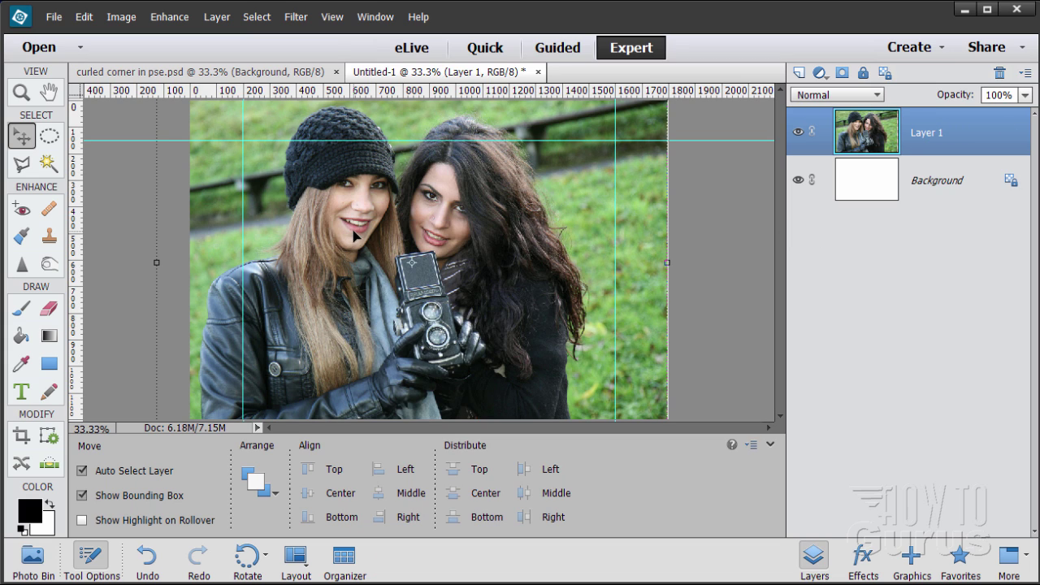
Review the General preferences for floating documents in Expert mode and floating document window docking
click(84, 16)
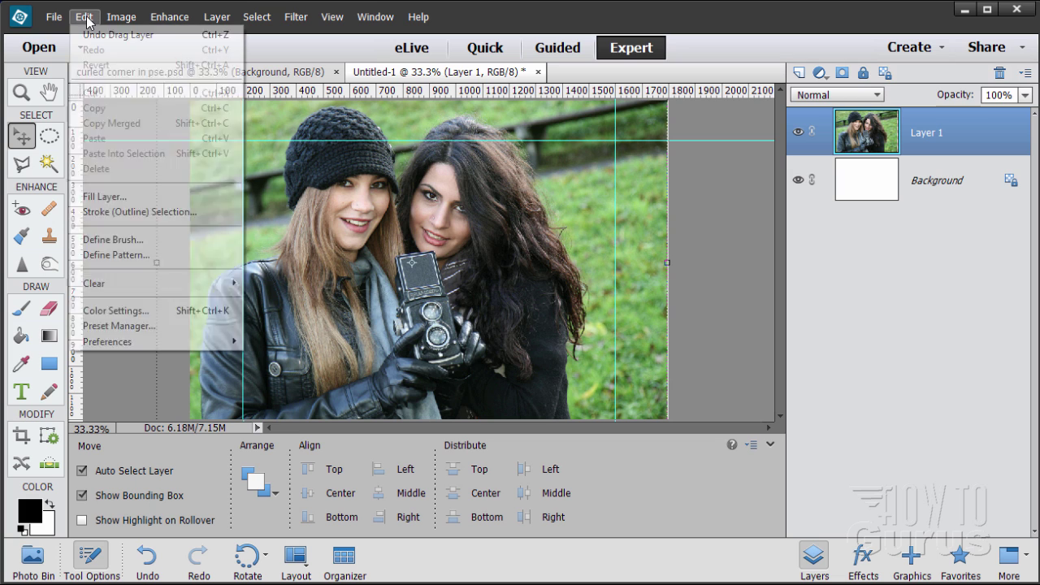
mouse_move(133, 340)
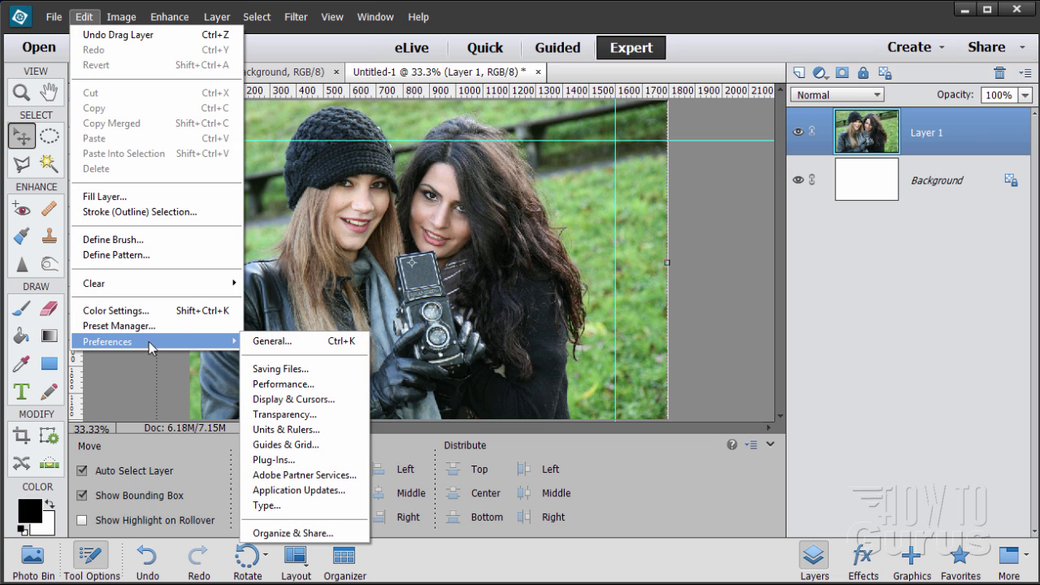
click(275, 341)
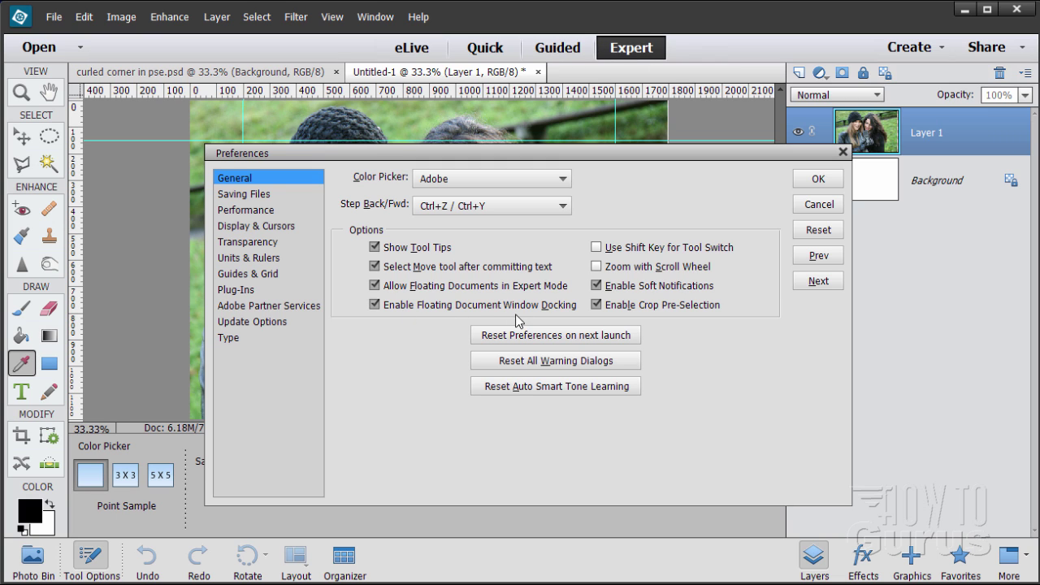
click(817, 184)
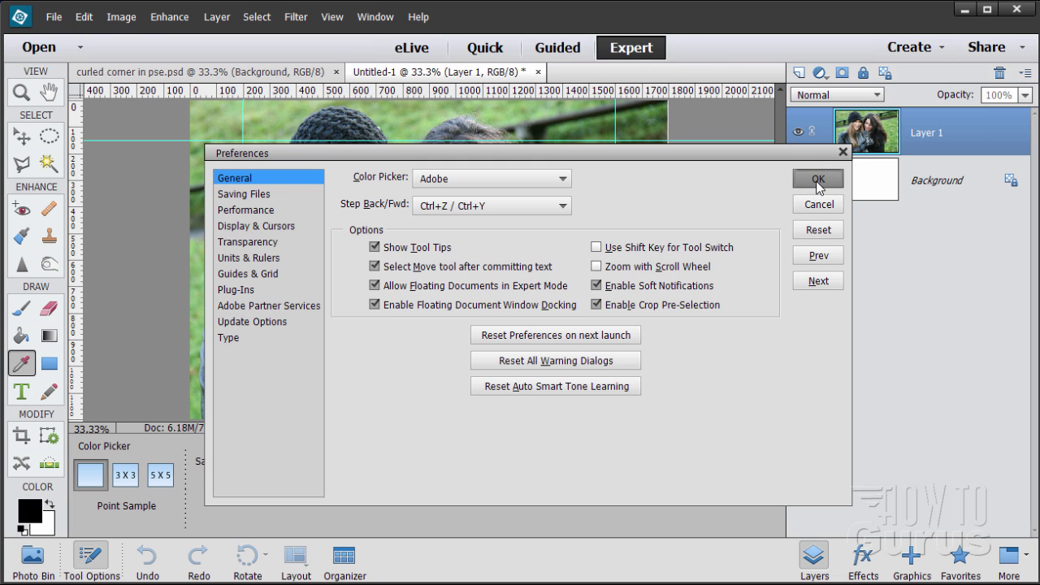
mouse_move(416, 79)
mouse_down()
mouse_move(427, 174)
mouse_move(461, 126)
mouse_move(432, 82)
mouse_up()
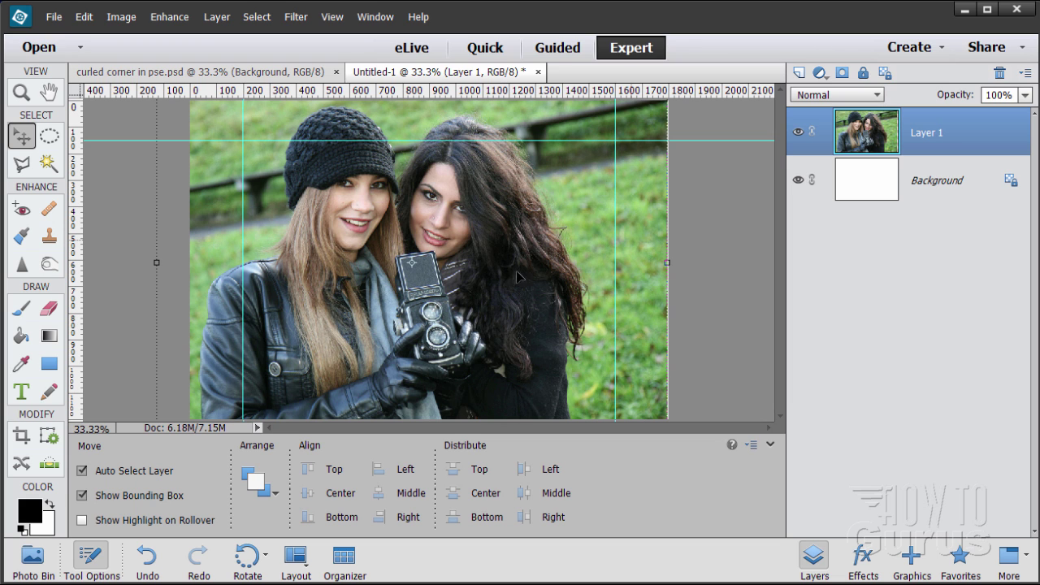
Scale the photo down proportionally and position it to fit between the two vertical guides, with its upper edge on the 150 px horizontal guide
drag(323, 184, 367, 224)
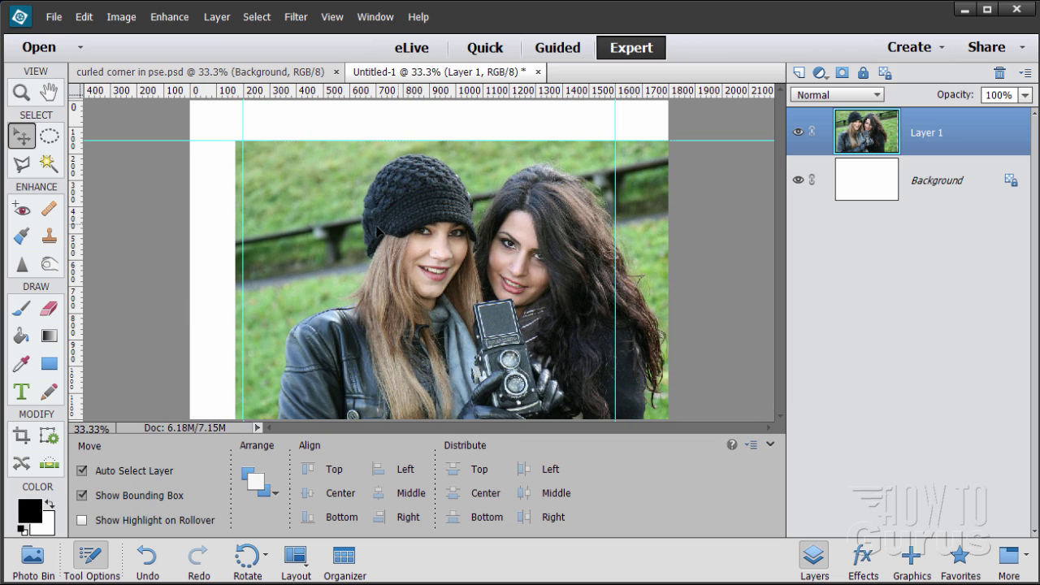
drag(234, 140, 387, 241)
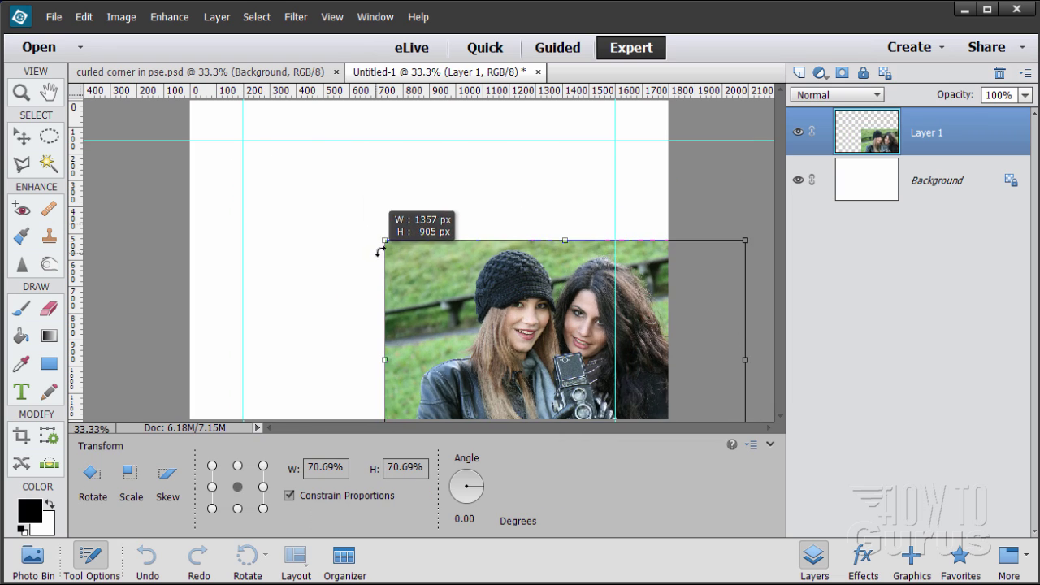
drag(424, 296, 297, 208)
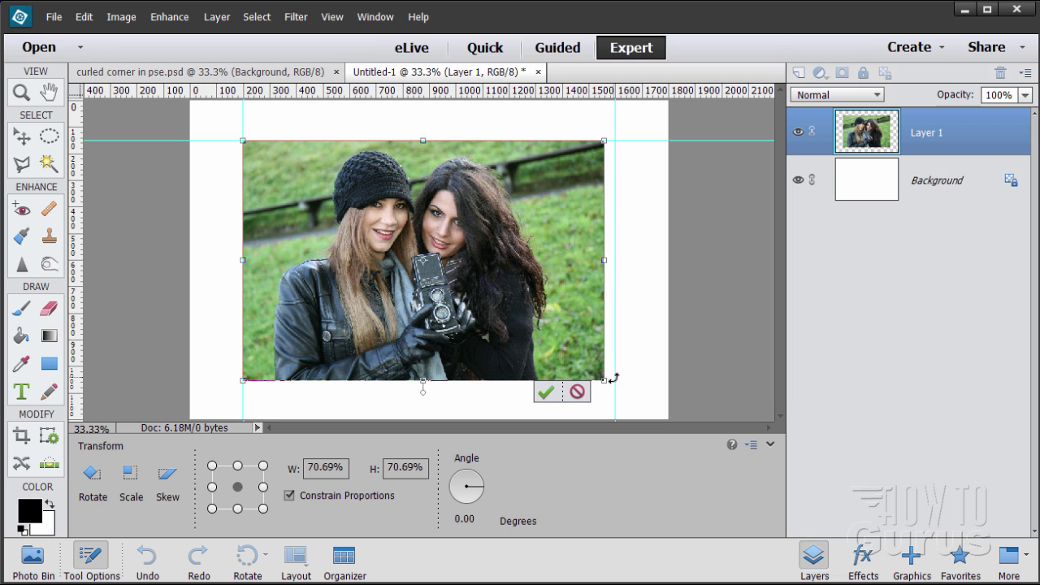
drag(603, 379, 615, 388)
click(636, 386)
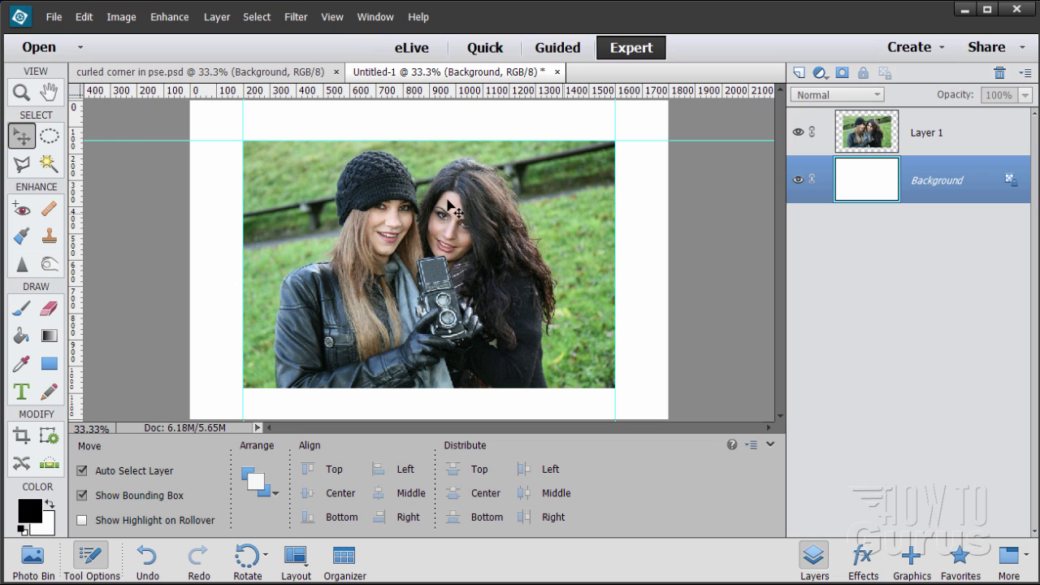
Add a vertical guide at position 1400 px, near the photo's upper-right corner
click(20, 94)
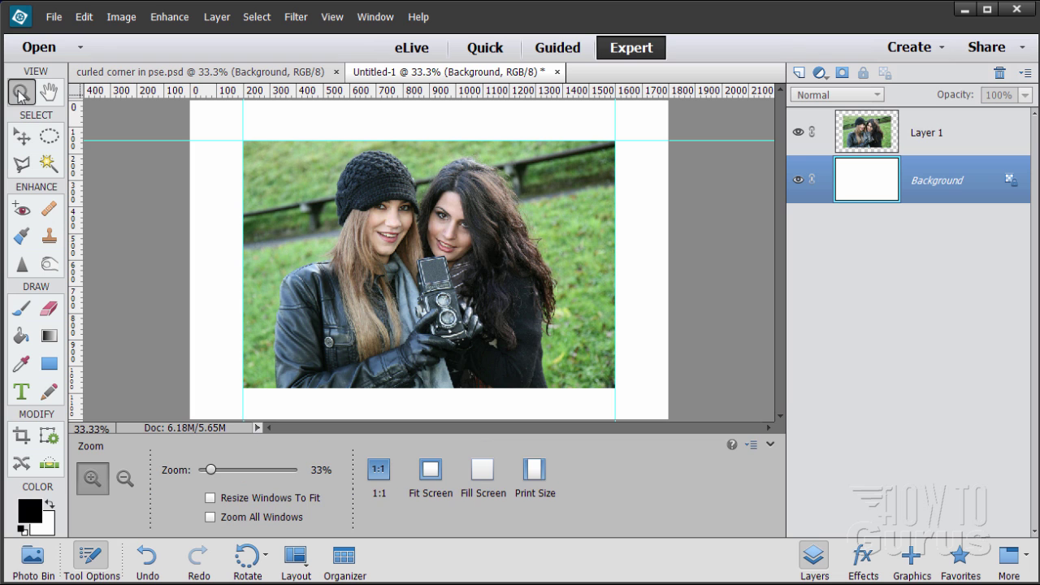
click(598, 160)
click(603, 159)
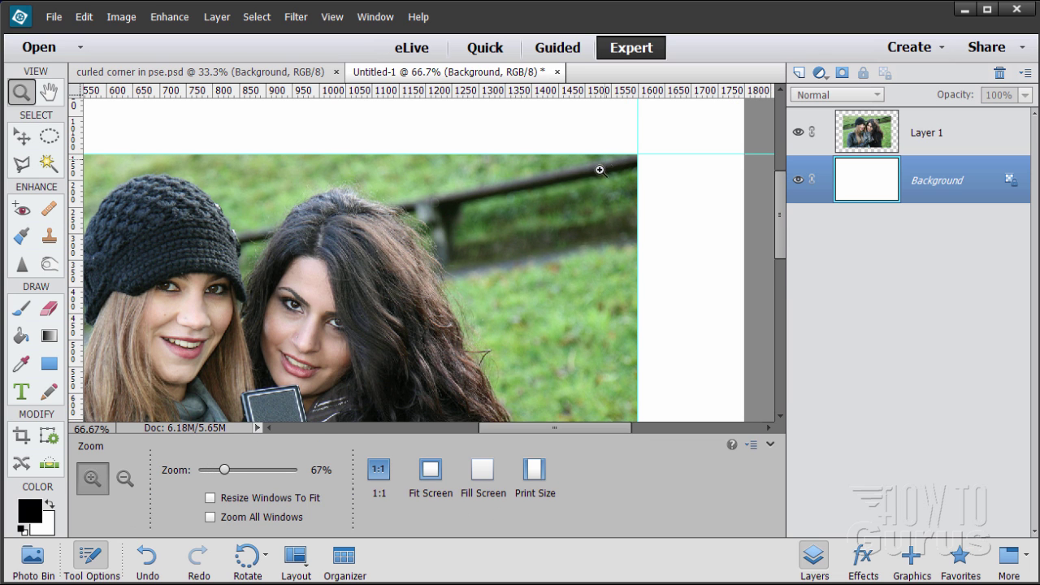
click(590, 179)
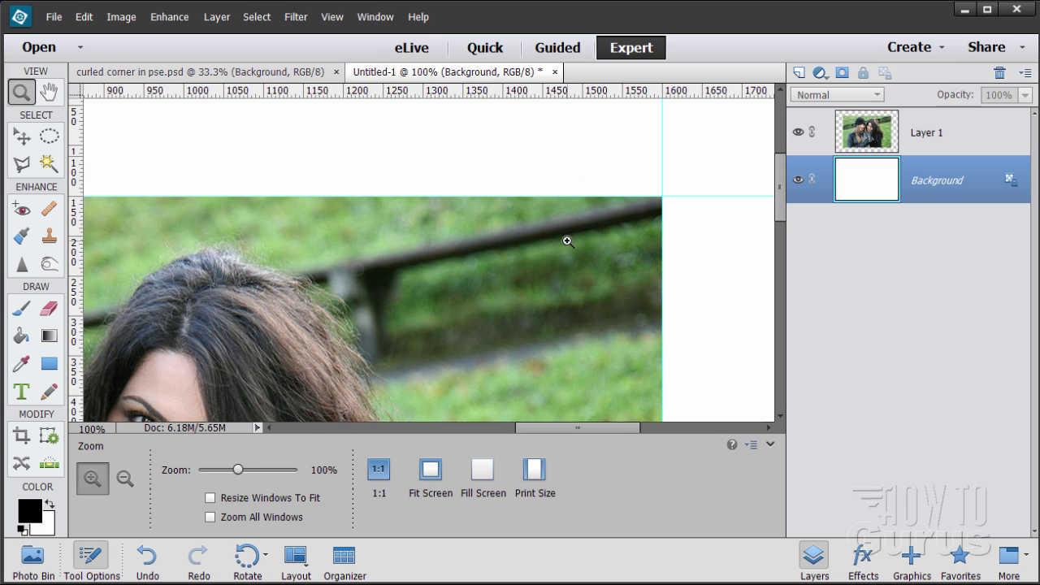
scroll(567, 241, down, 1)
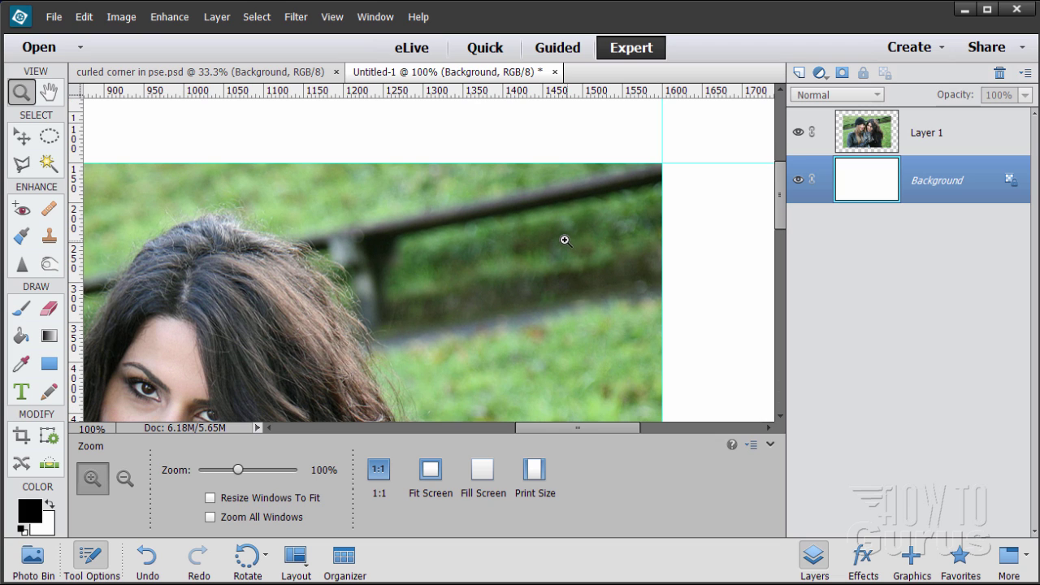
key(v)
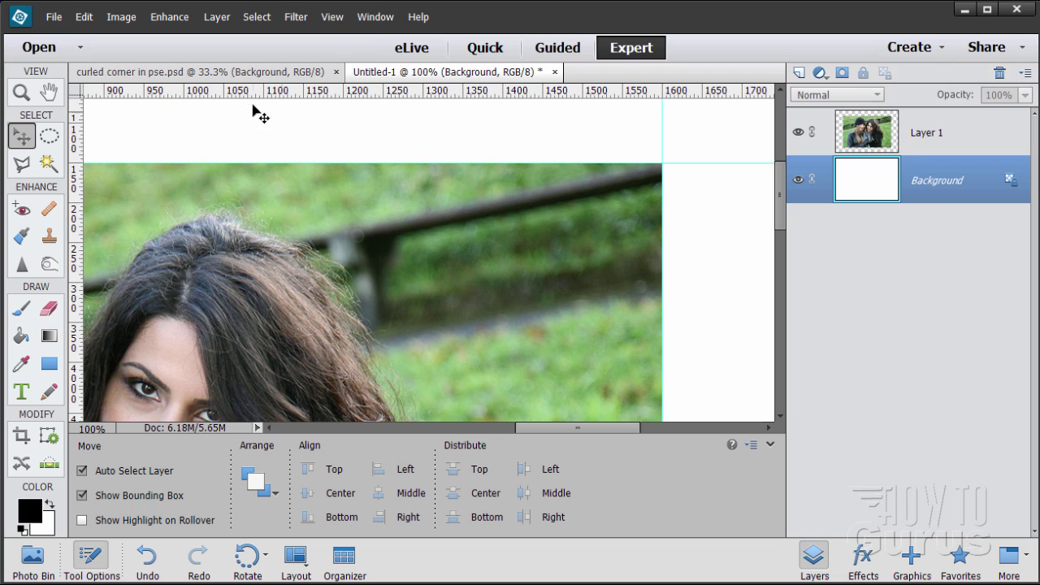
click(329, 17)
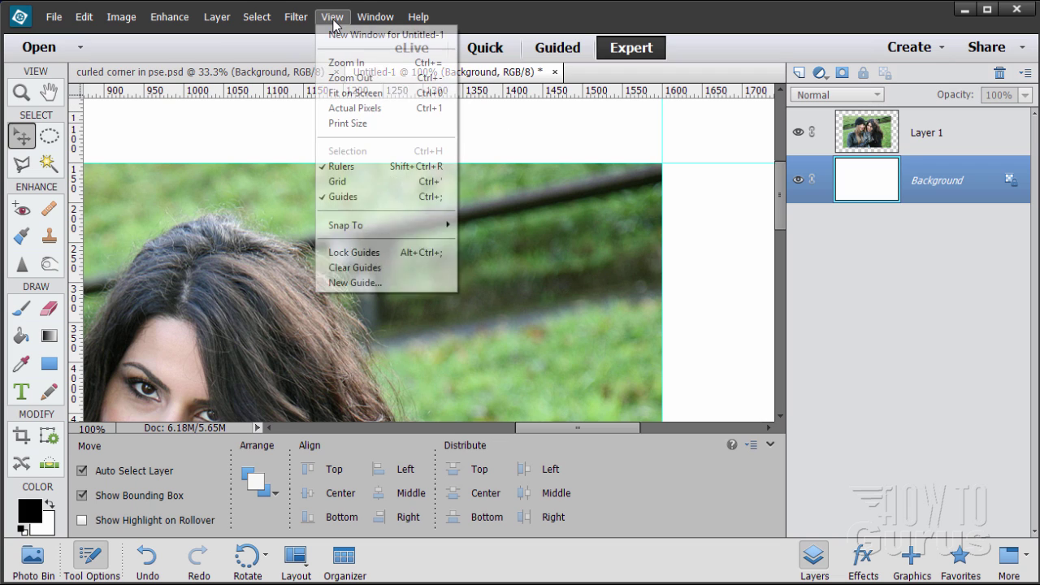
click(346, 284)
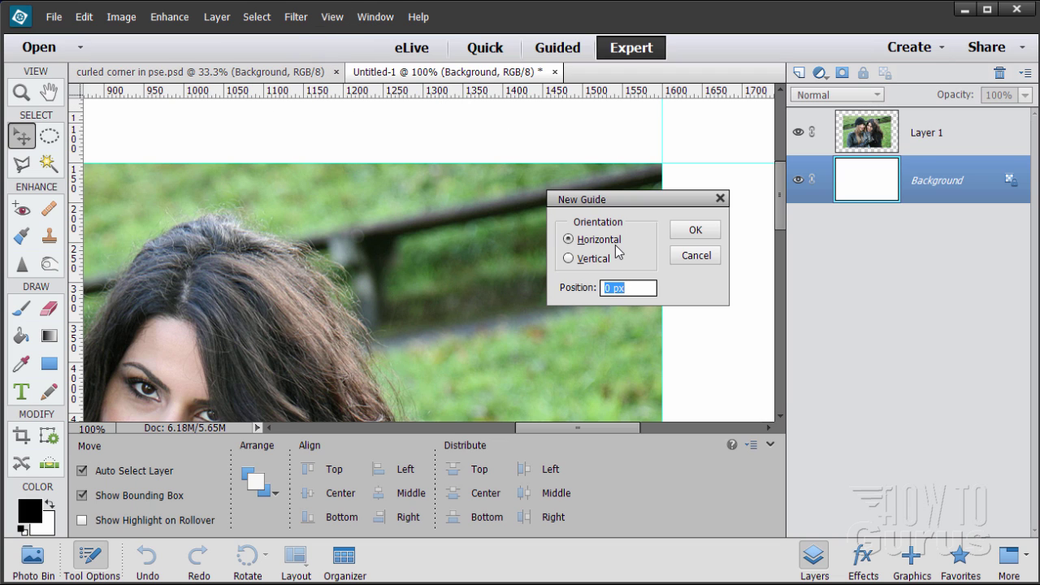
click(568, 259)
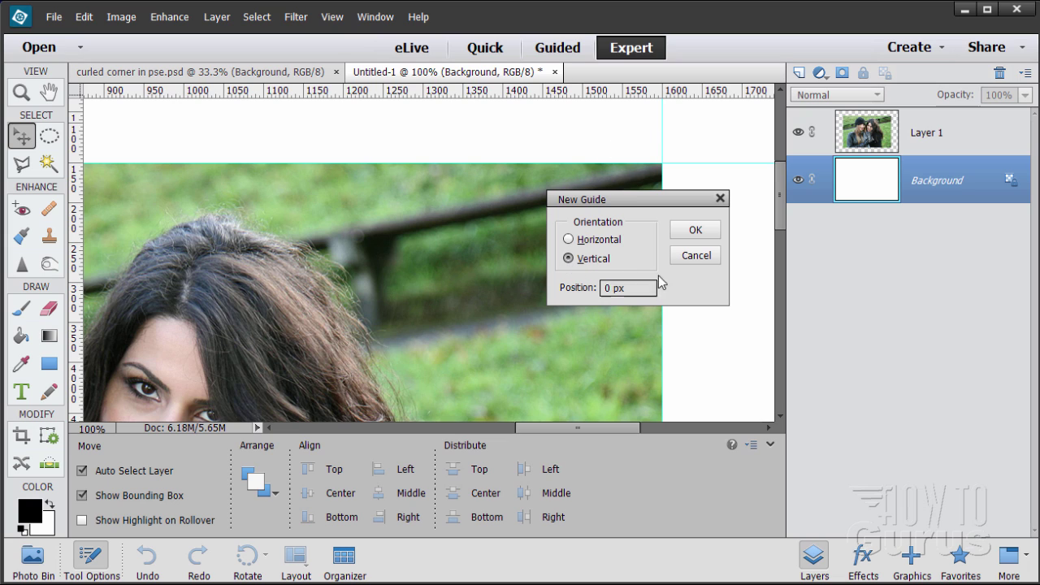
click(632, 288)
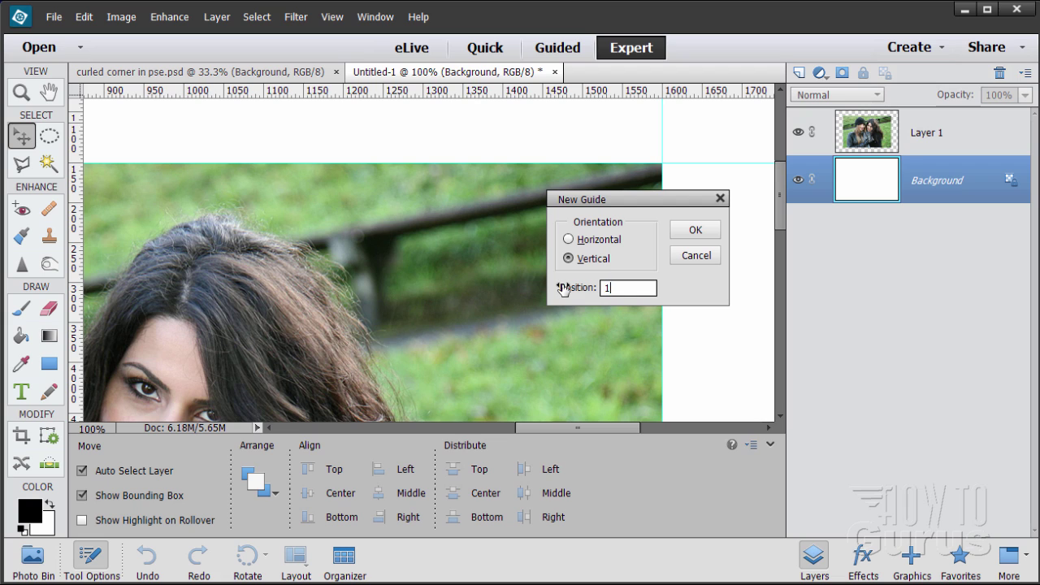
text(1400)
click(695, 230)
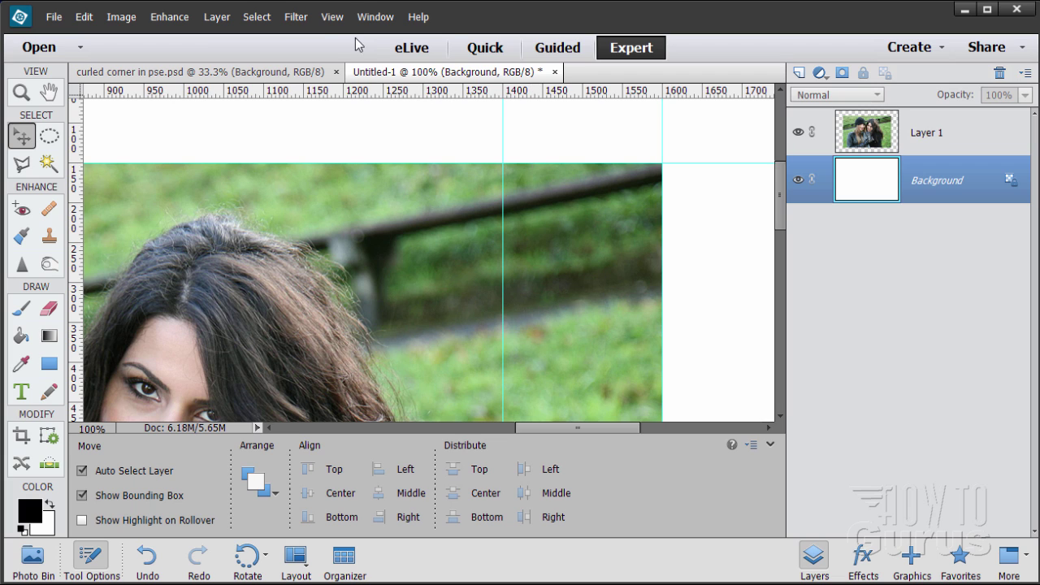
Add a horizontal guide at position 350 px
click(331, 17)
click(363, 286)
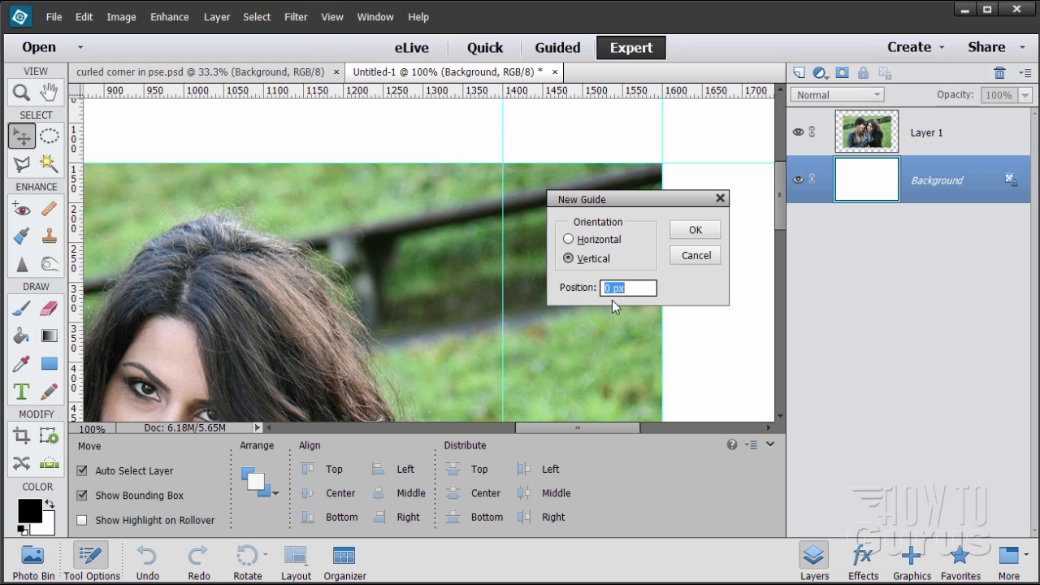
click(568, 239)
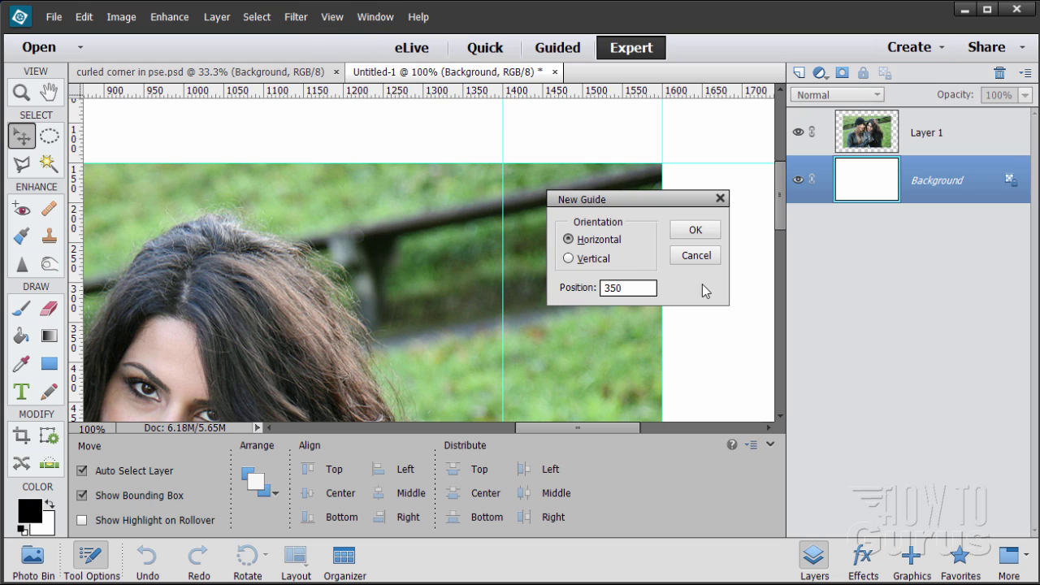
click(695, 230)
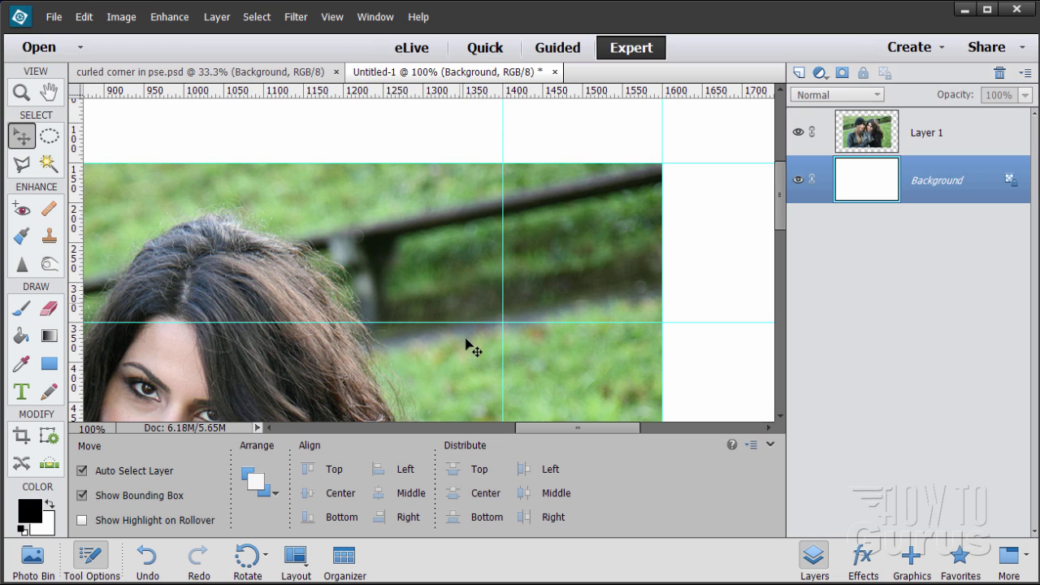
Add another vertical guide at position 1380 px, just left of the 1400 px guide
click(332, 17)
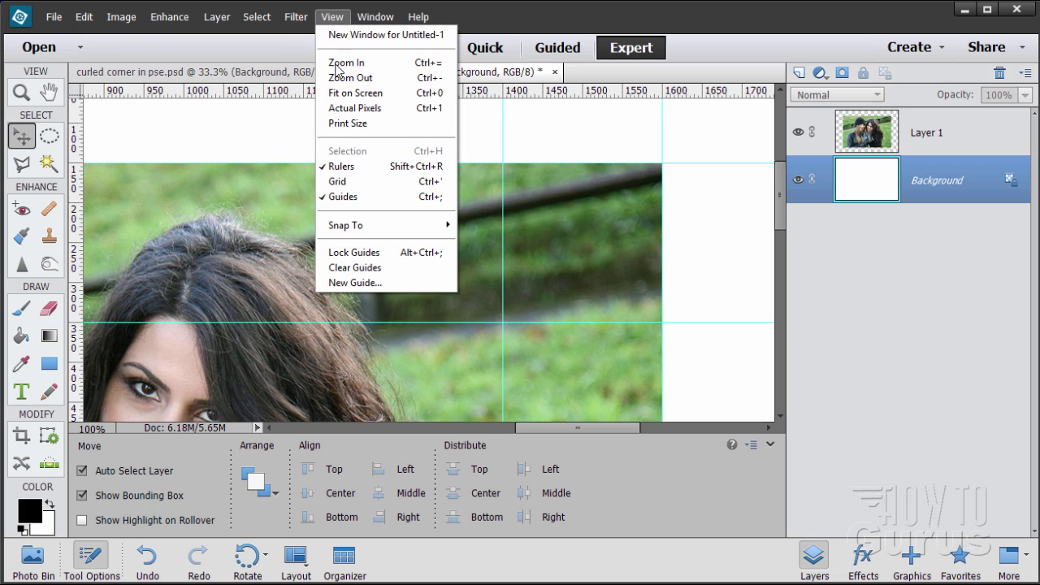
click(354, 282)
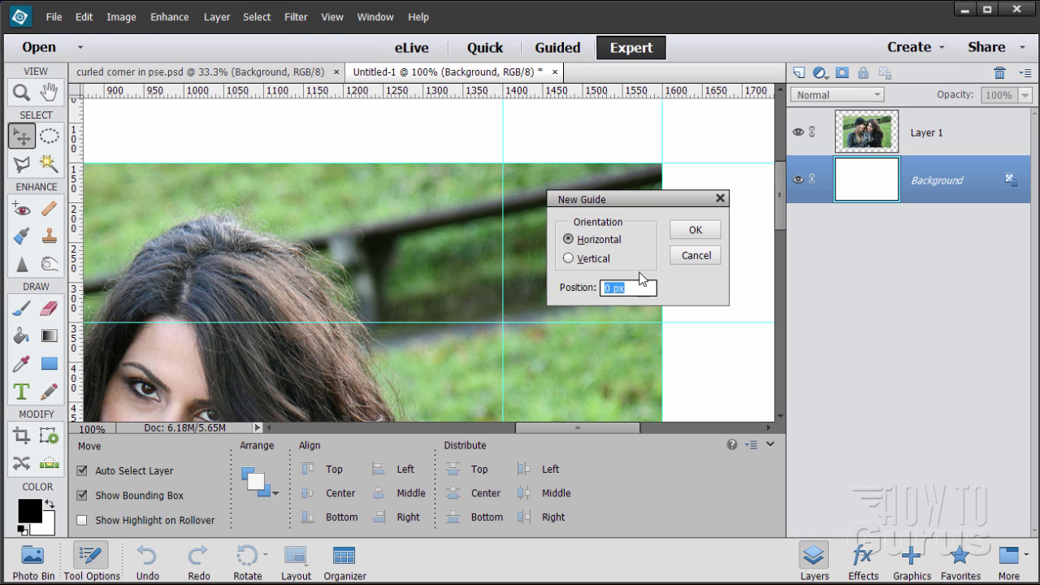
click(580, 258)
click(650, 291)
click(593, 290)
click(696, 229)
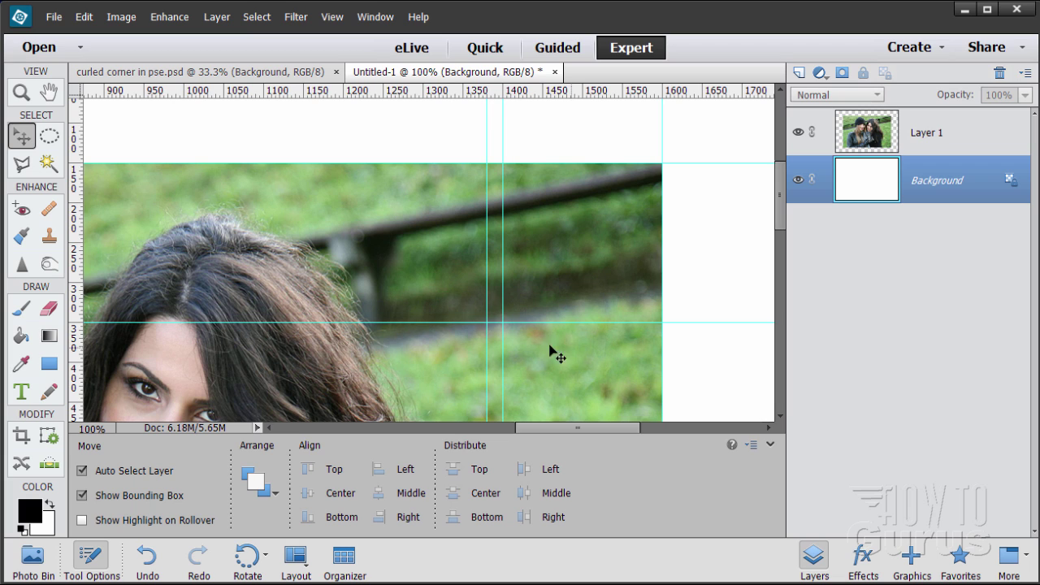
Add another horizontal guide at position 370 px, just below the 350 px guide
click(332, 17)
click(370, 281)
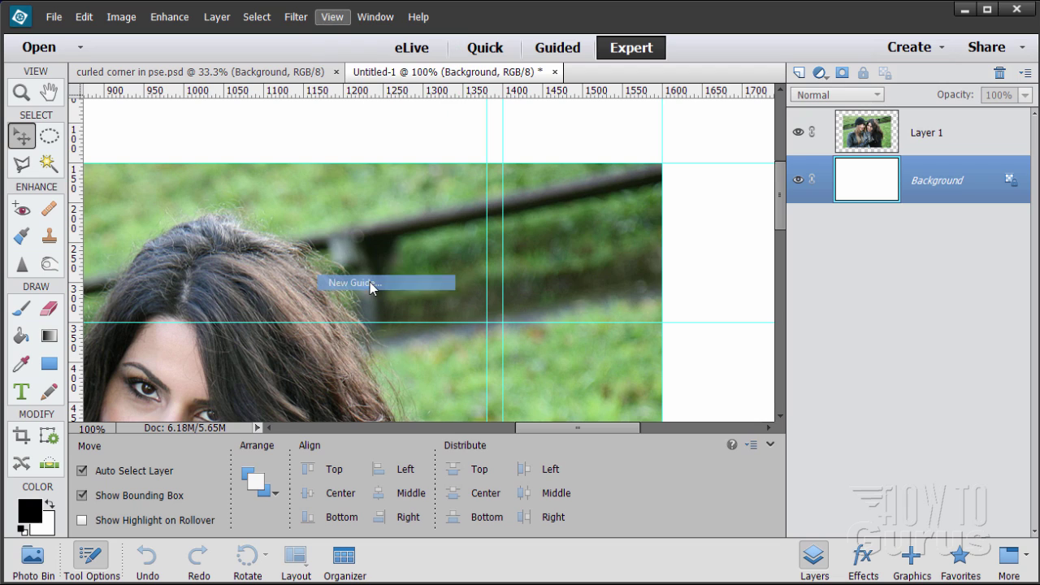
click(589, 241)
drag(632, 288, 551, 287)
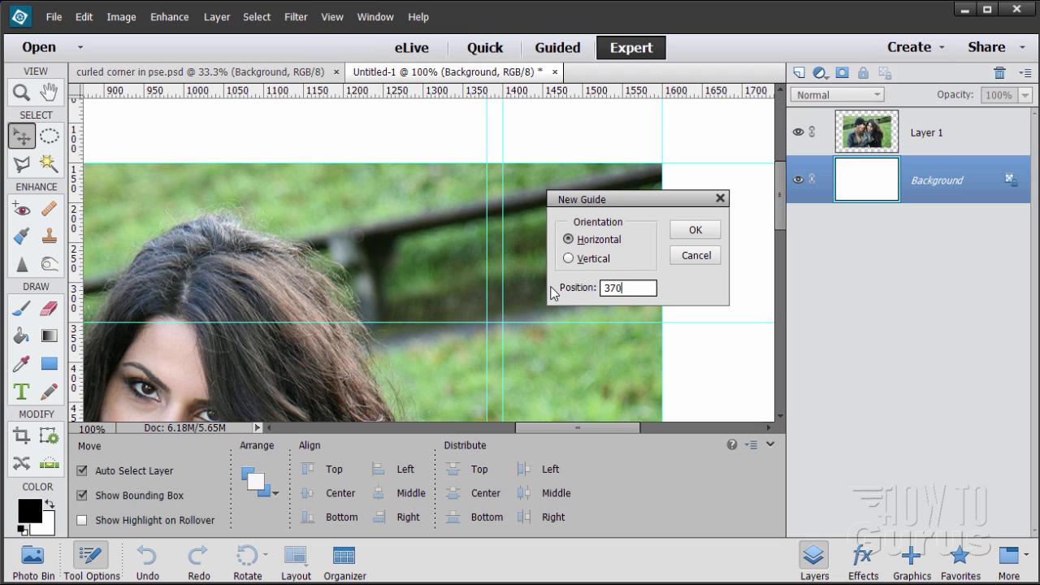
click(695, 234)
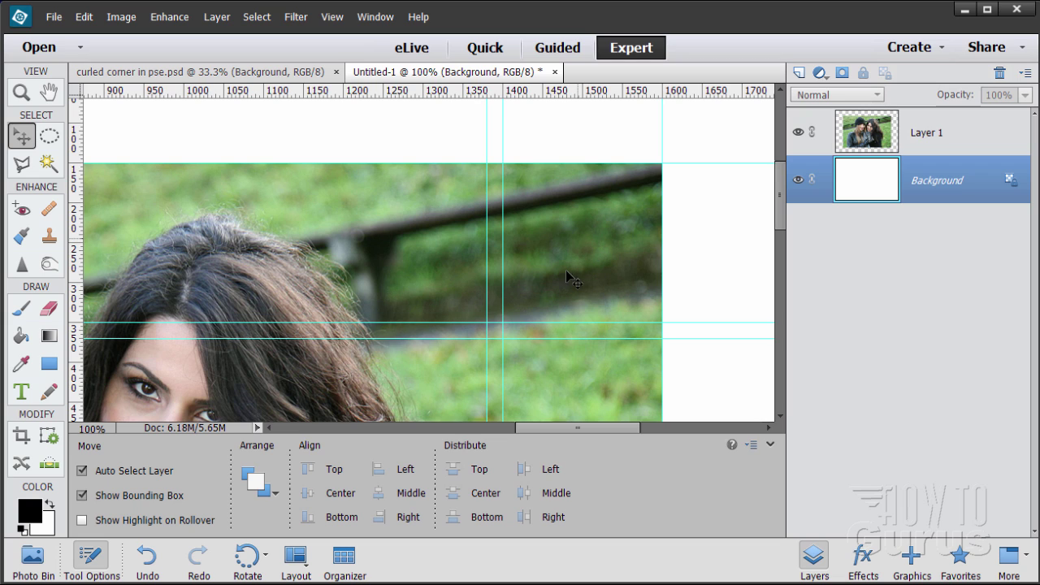
Create a new blank layer directly above the Background and below the photo layer
click(974, 146)
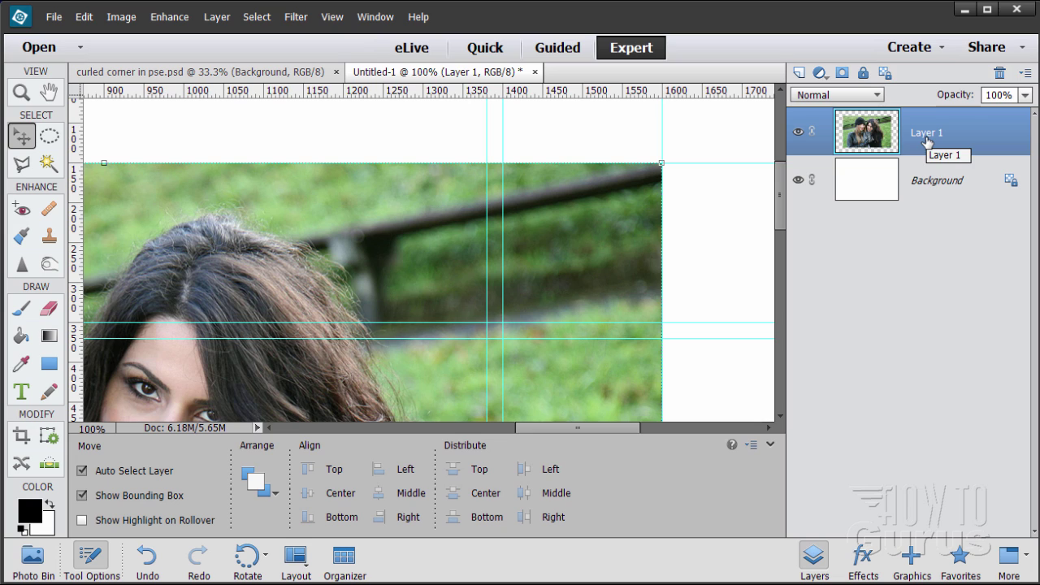
click(880, 178)
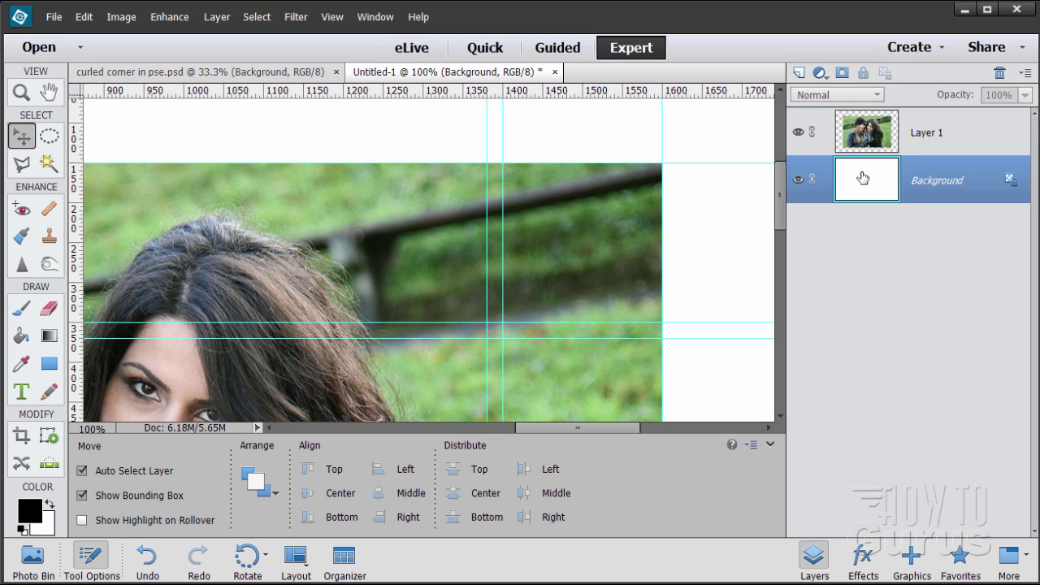
click(798, 74)
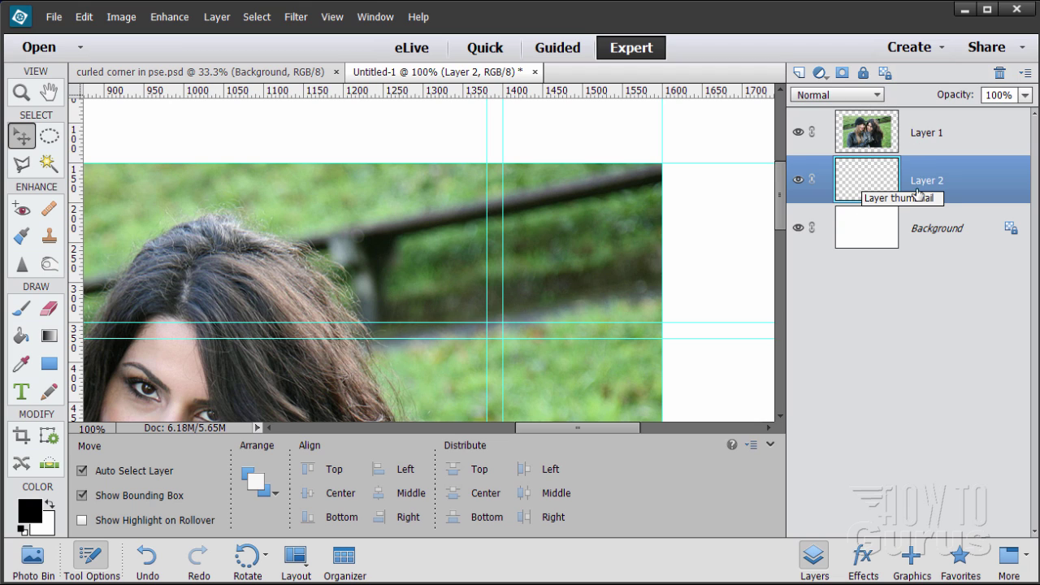
Fill the blank layer with a linear black-to-white Foreground to Background gradient running from the top to the bottom of the whole document
click(342, 21)
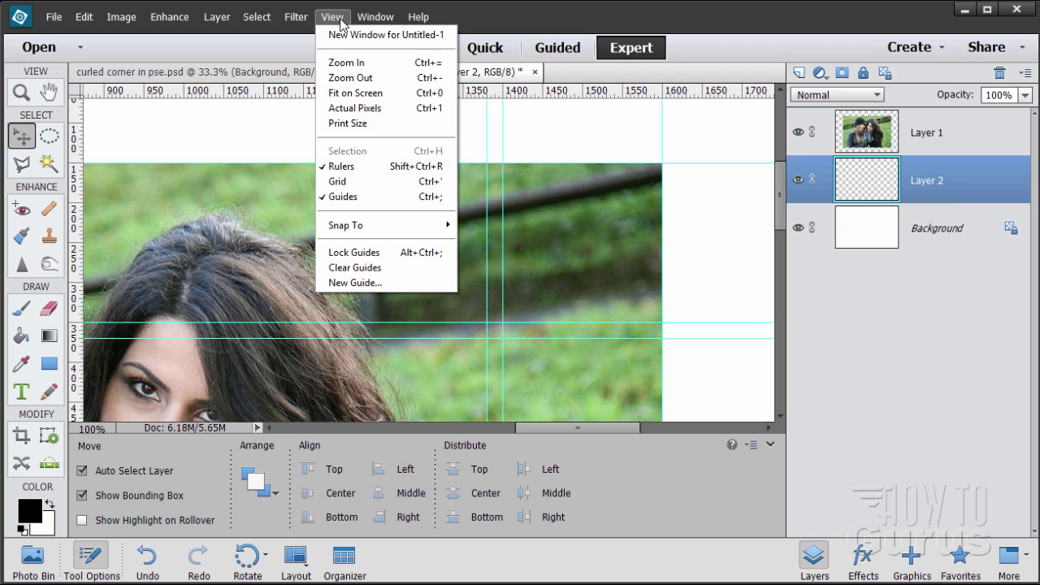
click(339, 94)
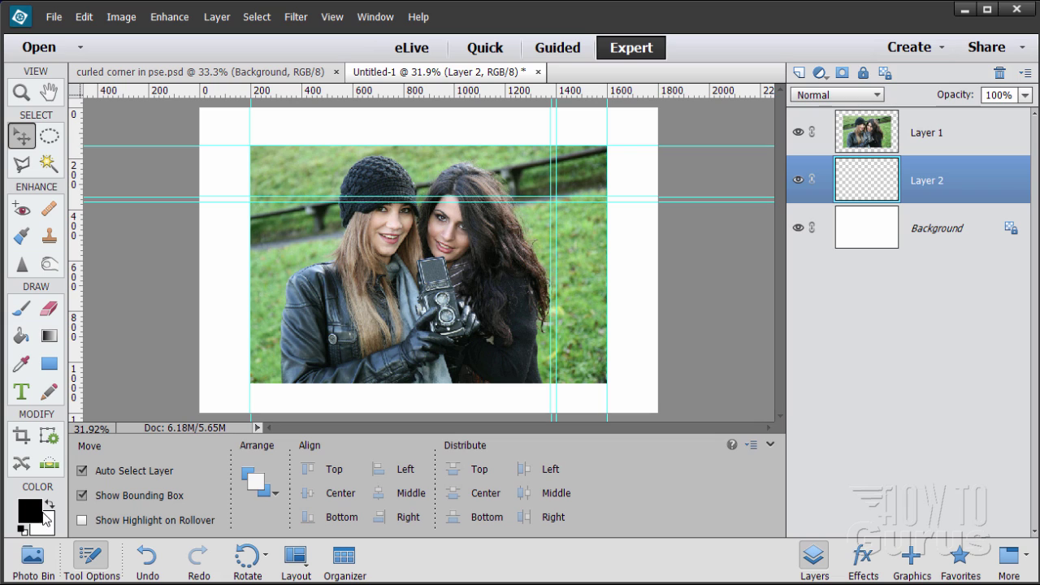
click(52, 339)
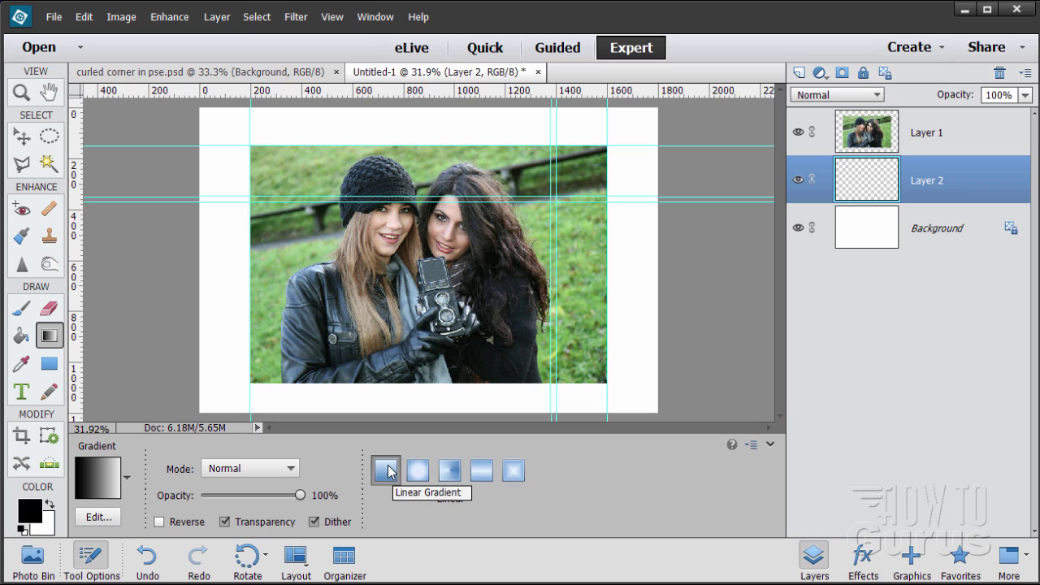
click(101, 491)
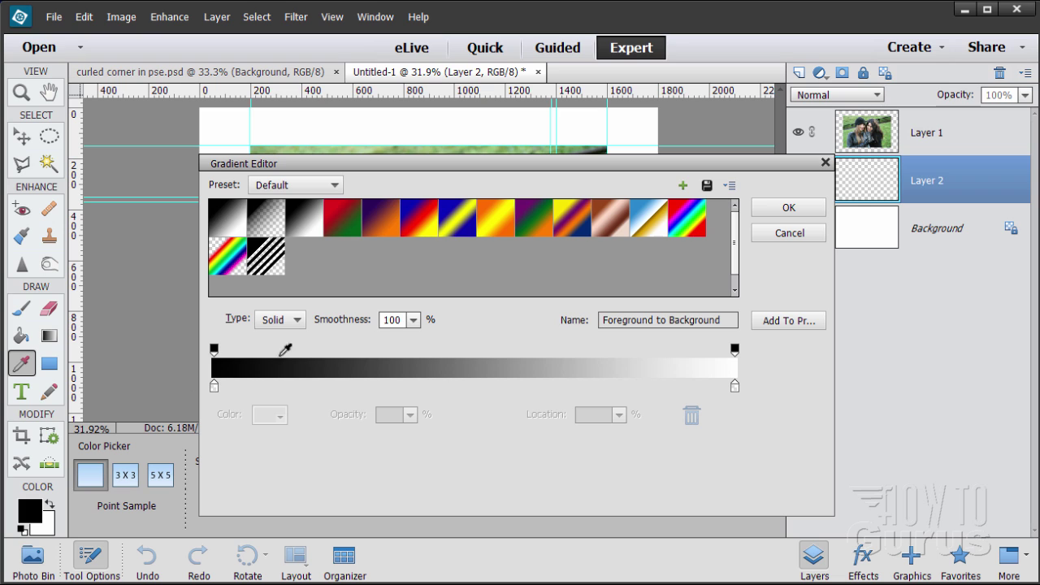
click(759, 213)
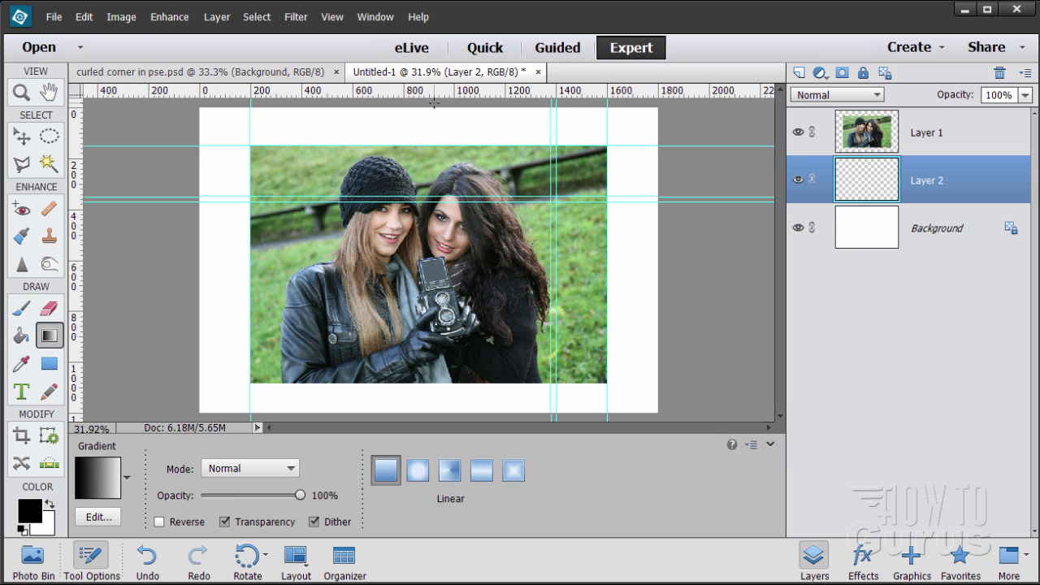
drag(433, 108, 433, 419)
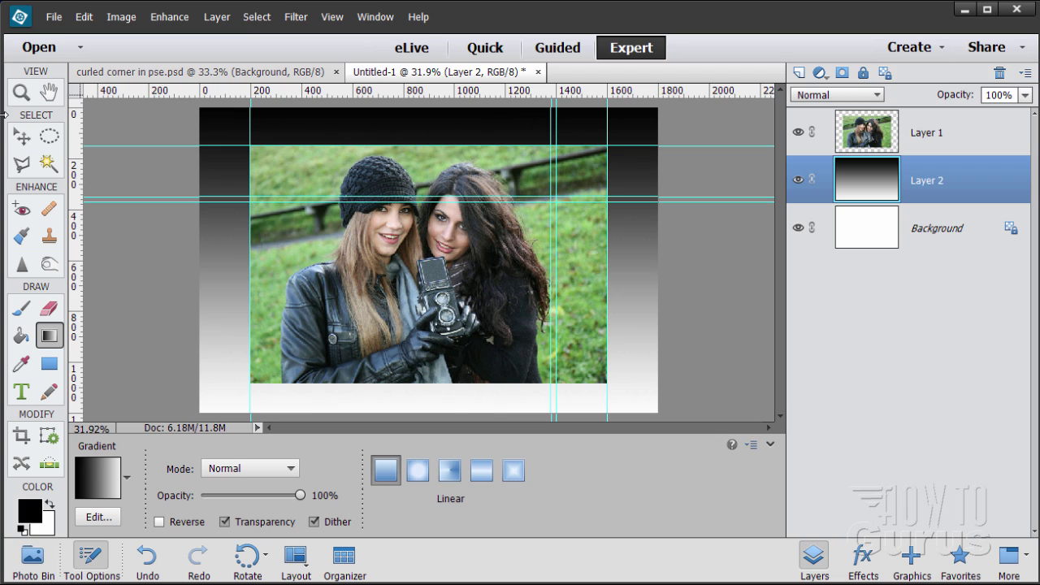
Make the photo layer active, swap the foreground color to white, and set the Rectangle shape's fill to white
click(22, 142)
click(868, 135)
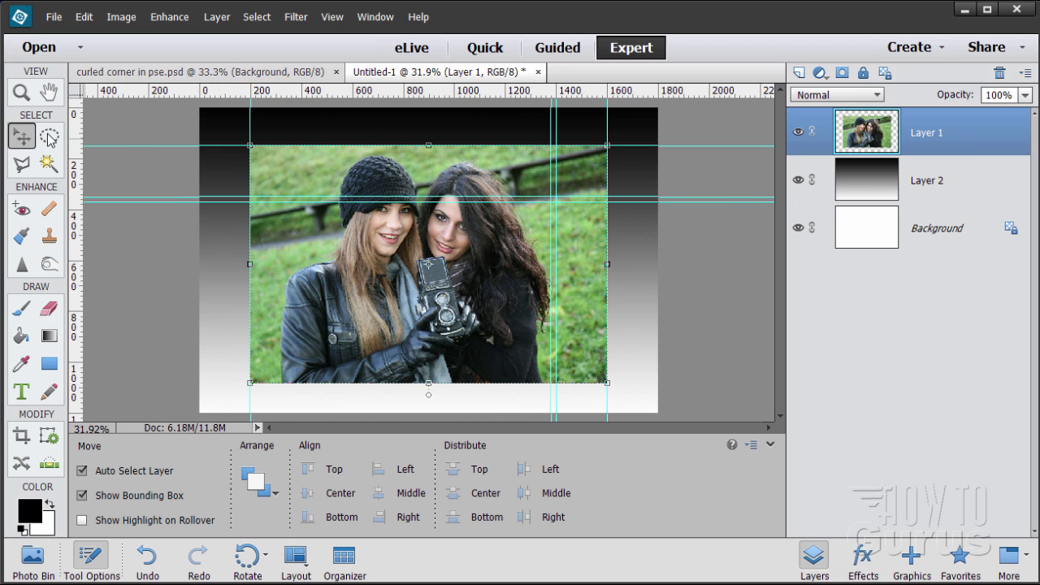
click(22, 92)
click(587, 177)
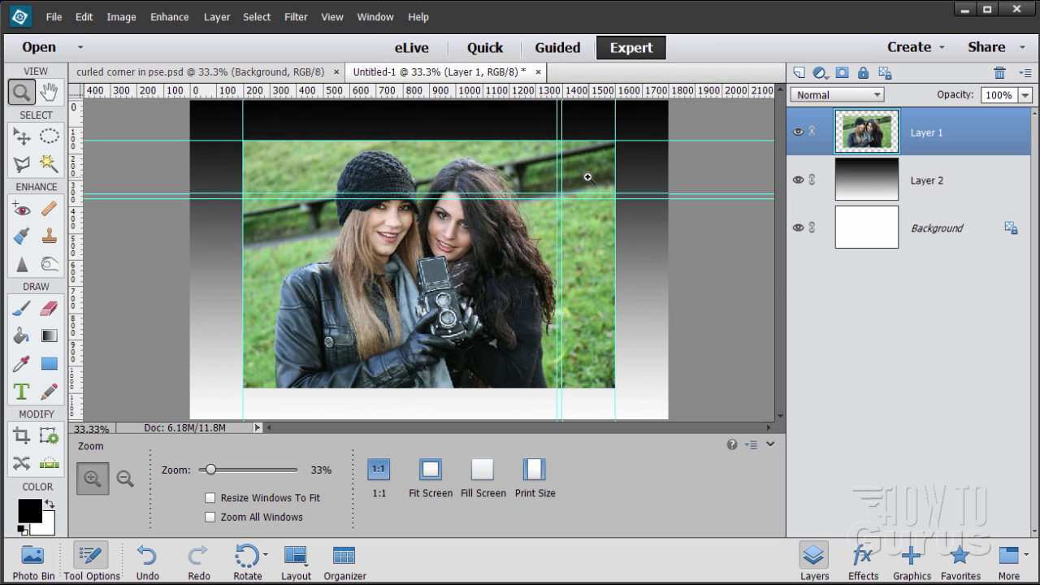
click(606, 167)
click(608, 169)
click(608, 169)
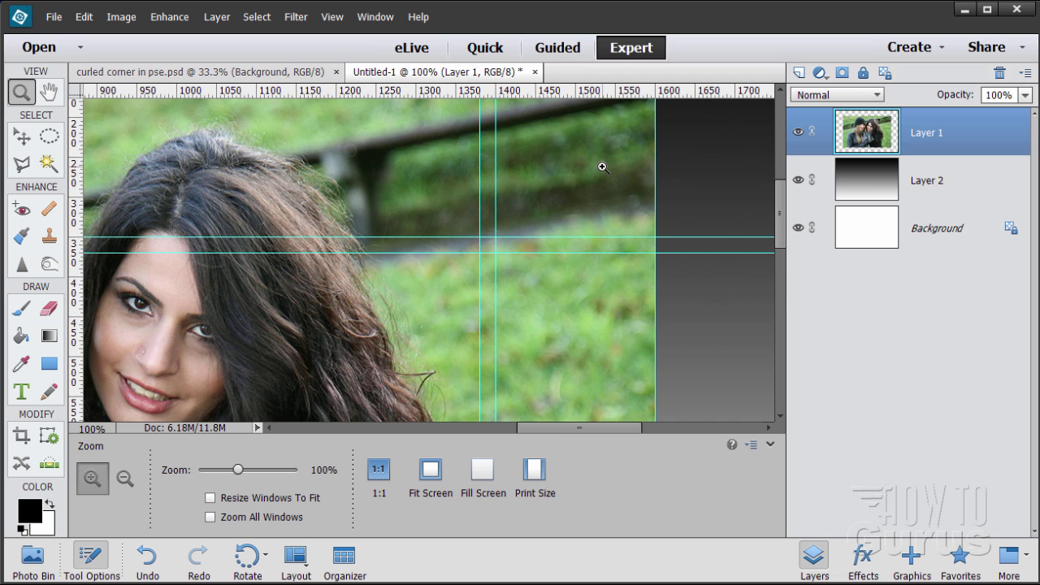
scroll(601, 179, up, 3)
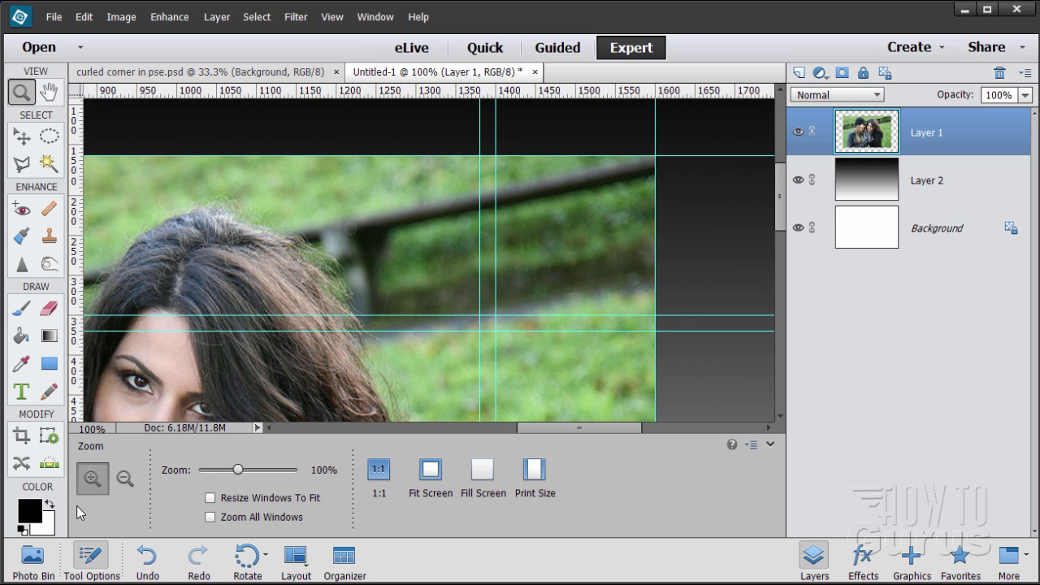
click(46, 504)
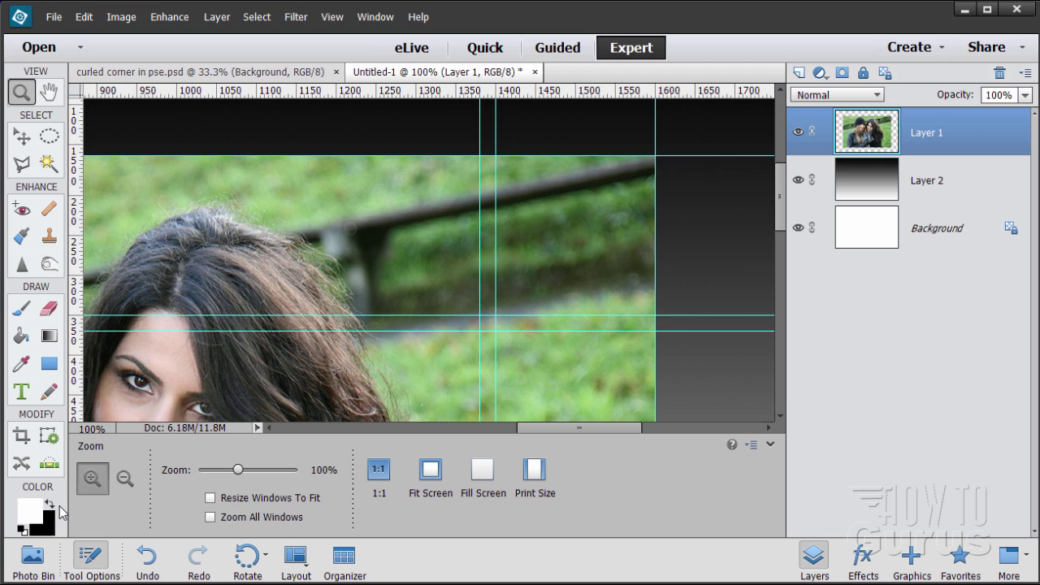
click(50, 367)
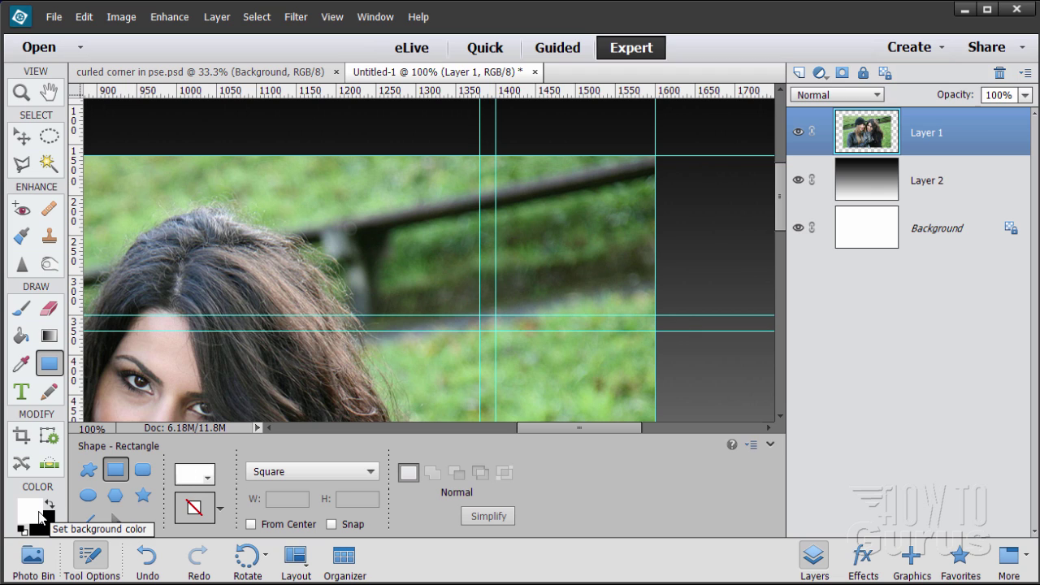
click(186, 480)
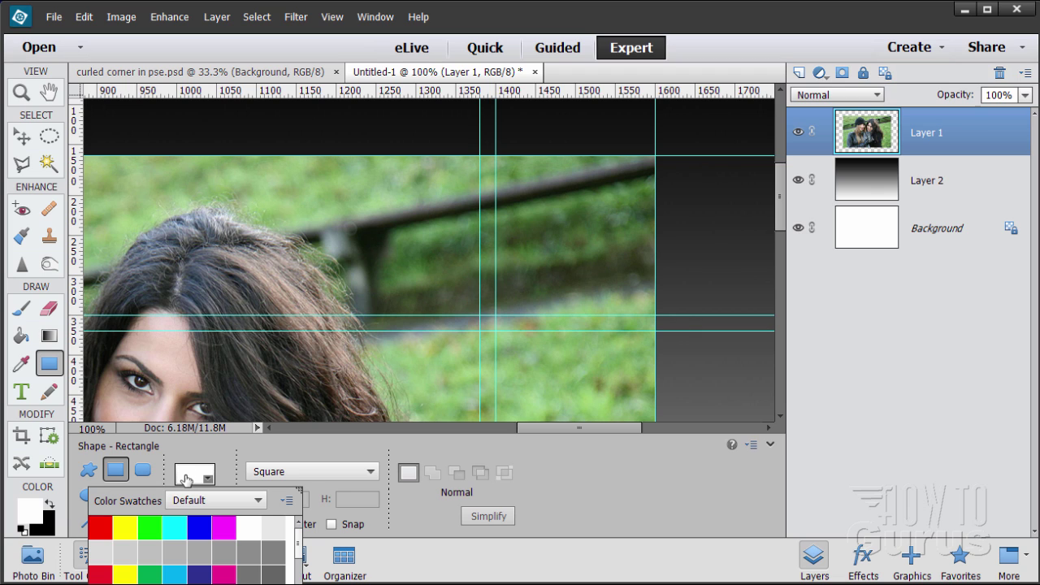
click(249, 528)
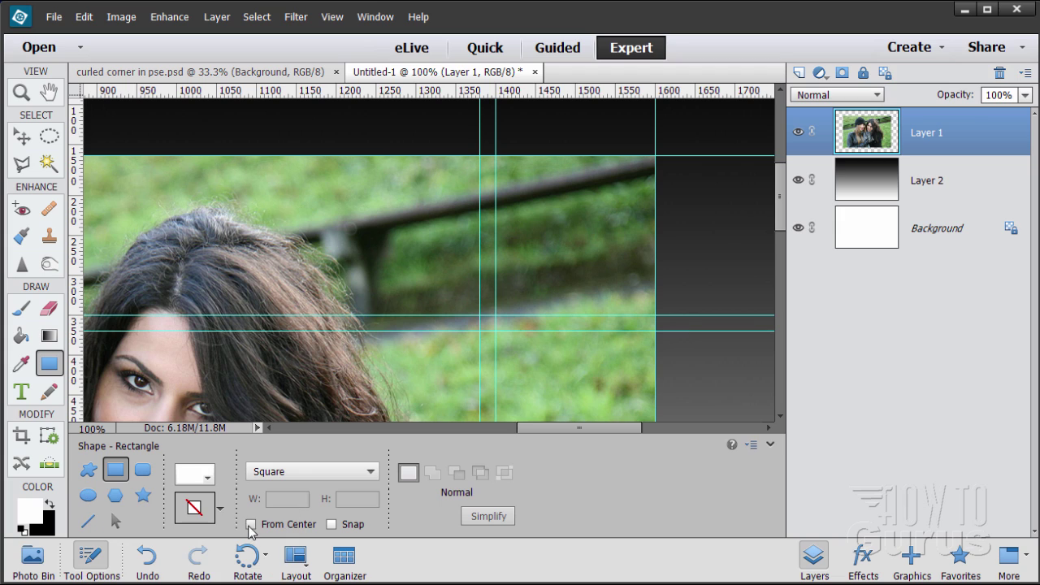
Draw a white rectangle shape constrained to Square from the photo's upper-right corner to the guide intersection at 1400 px and 350 px
click(252, 524)
click(253, 524)
click(362, 470)
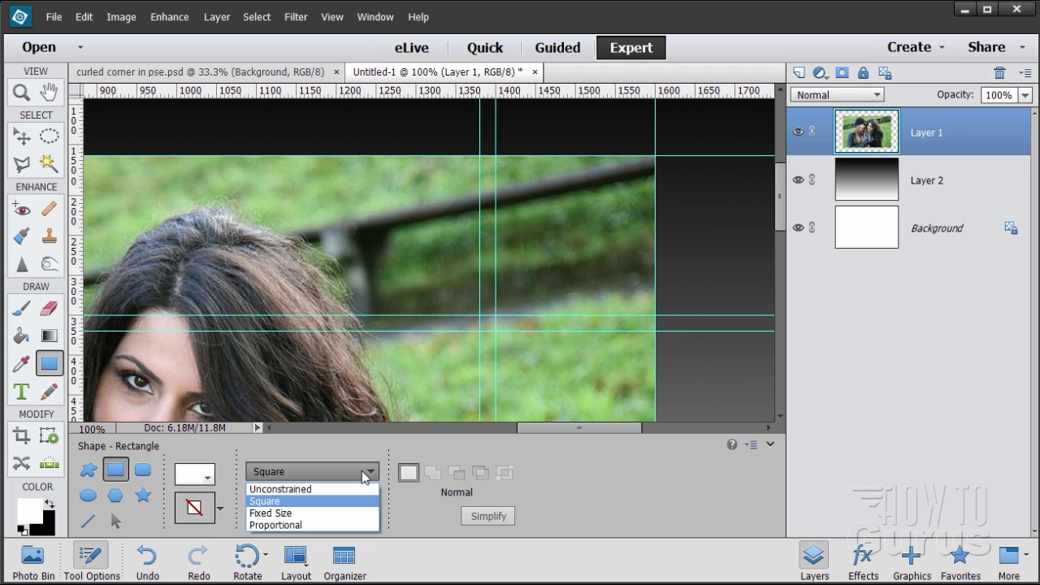
click(289, 502)
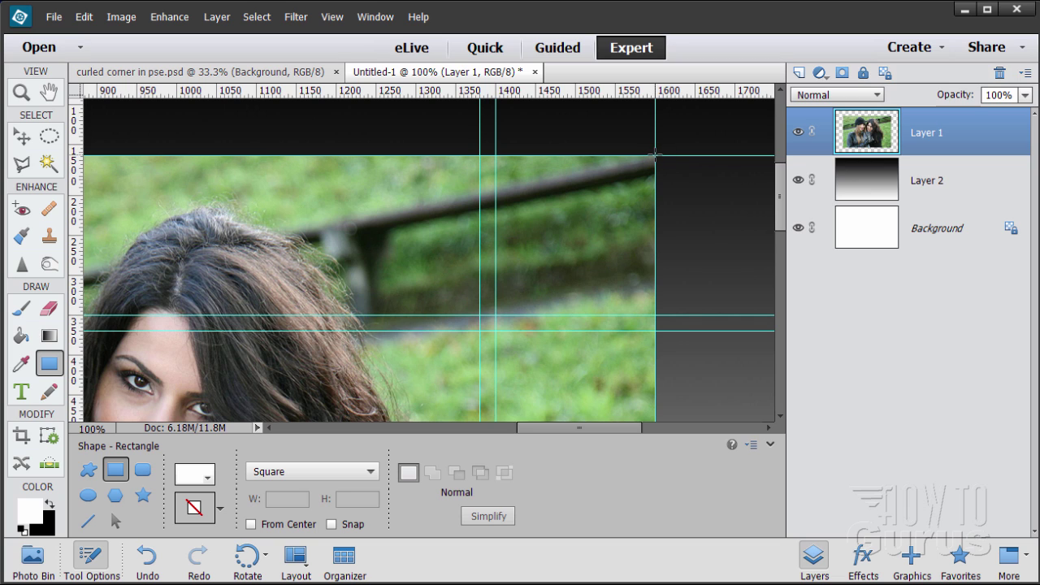
drag(654, 155, 494, 315)
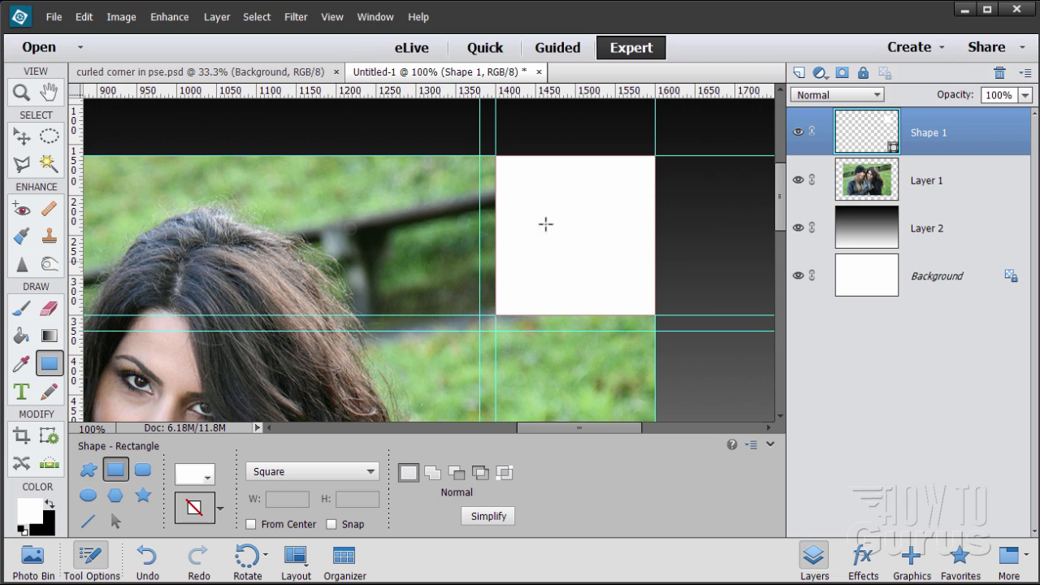
Simplify the white square's shape layer into a regular pixel layer
click(21, 136)
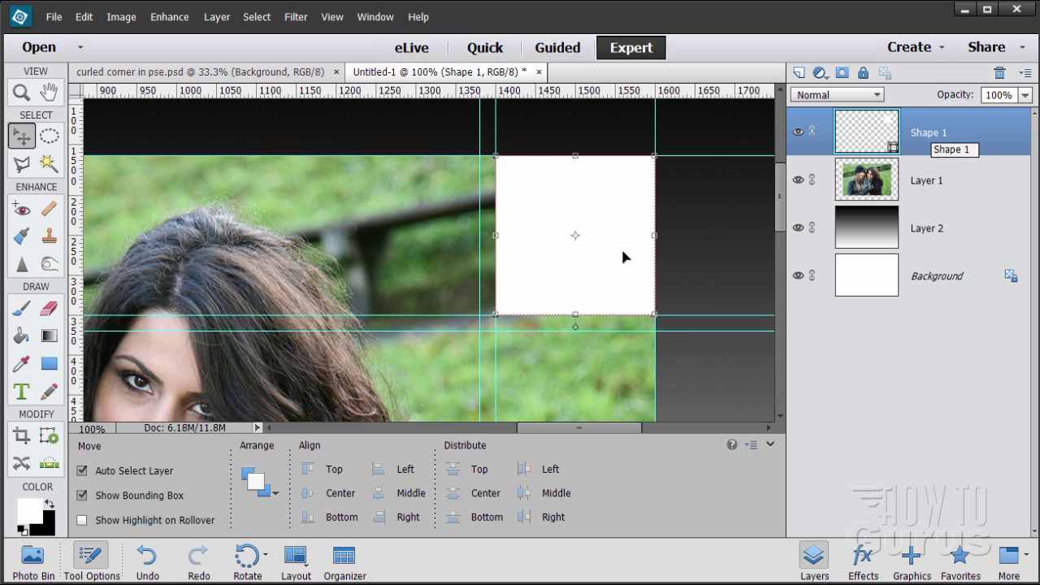
right_click(926, 139)
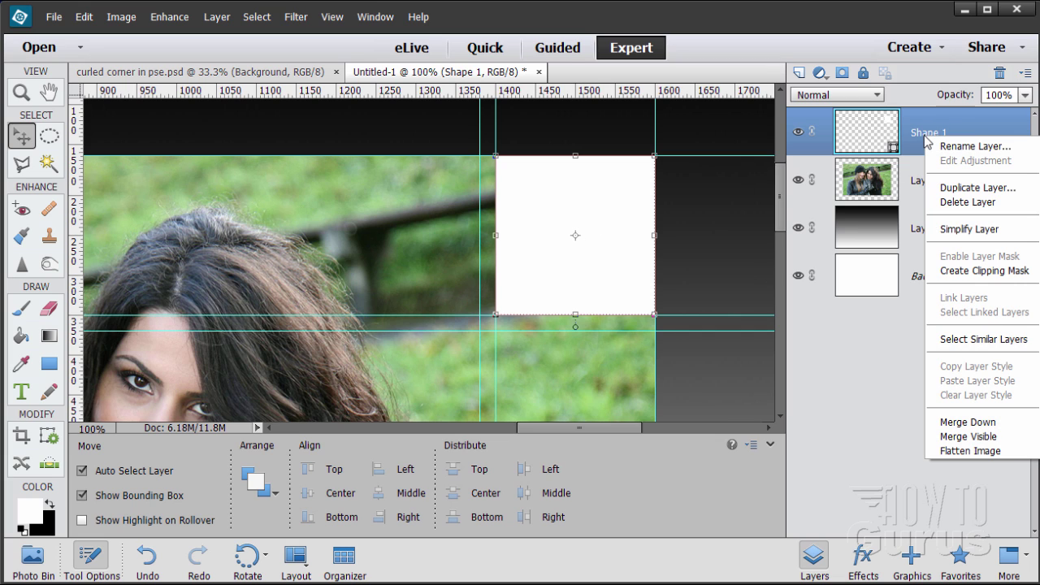
click(959, 229)
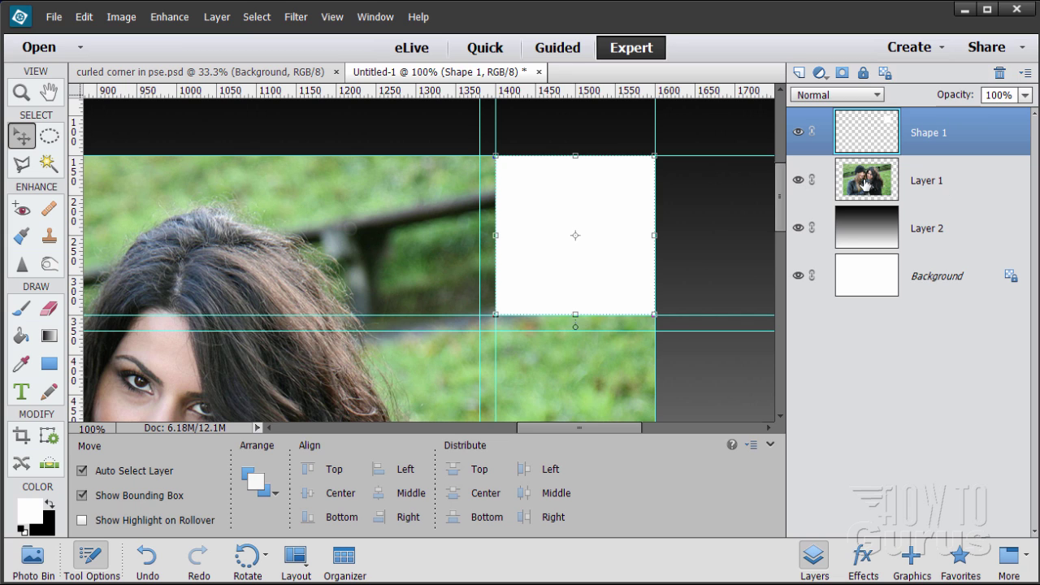
Duplicate Layer 1, place the copy directly above the Background, and hide both the copy and the Background
drag(863, 185, 800, 72)
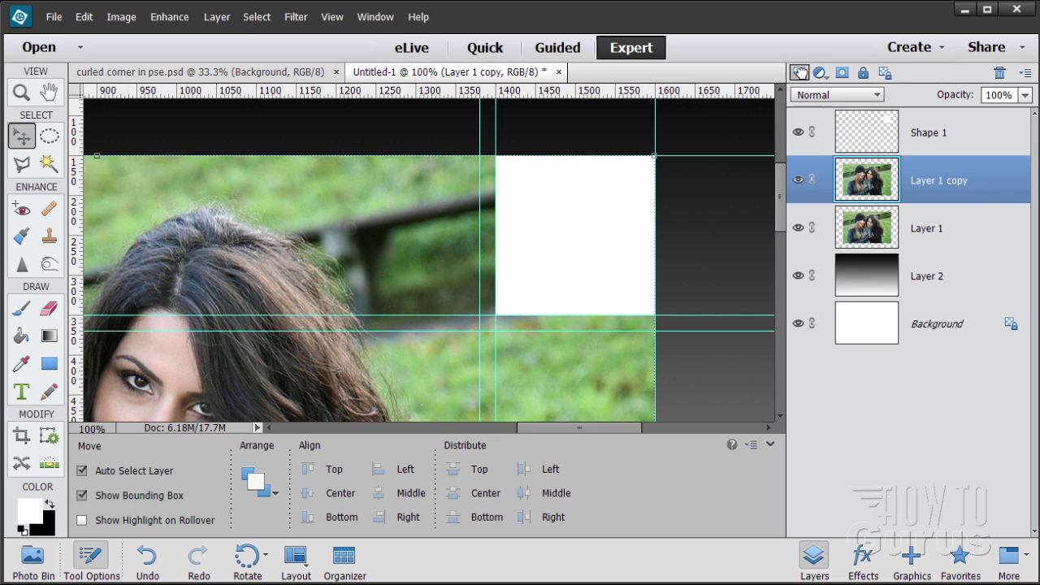
drag(880, 191, 871, 292)
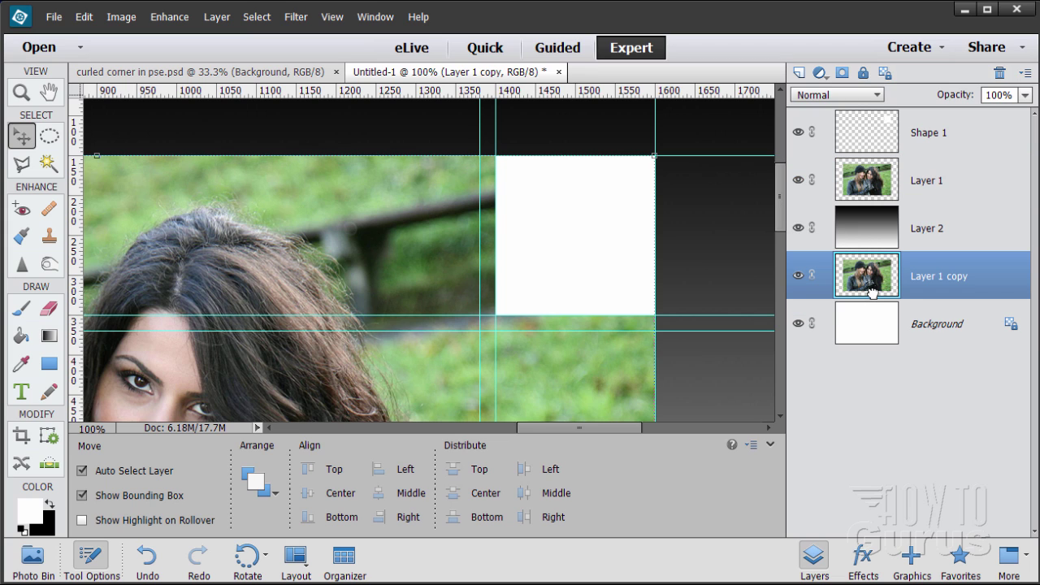
click(799, 276)
click(798, 324)
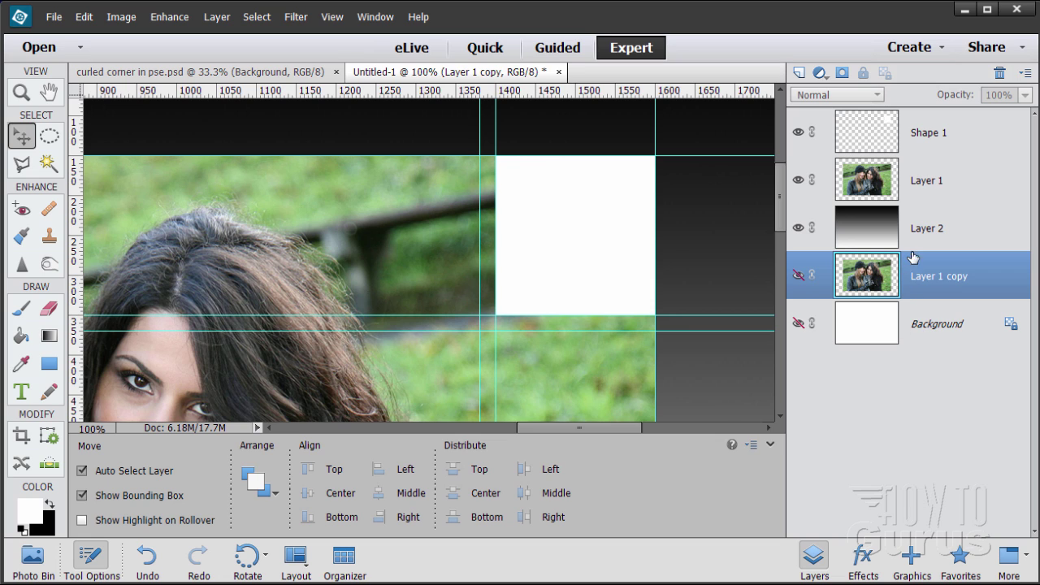
On the Shape 1 layer, select the white square's upper-right half with the Polygonal Lasso, cutting diagonally from its upper-left to lower-right corner
click(871, 181)
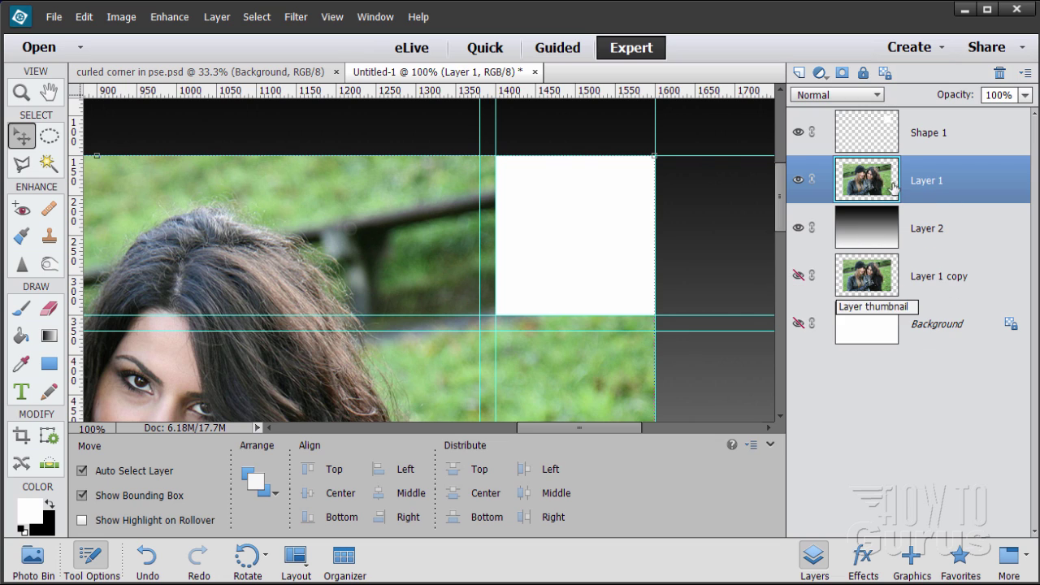
click(880, 144)
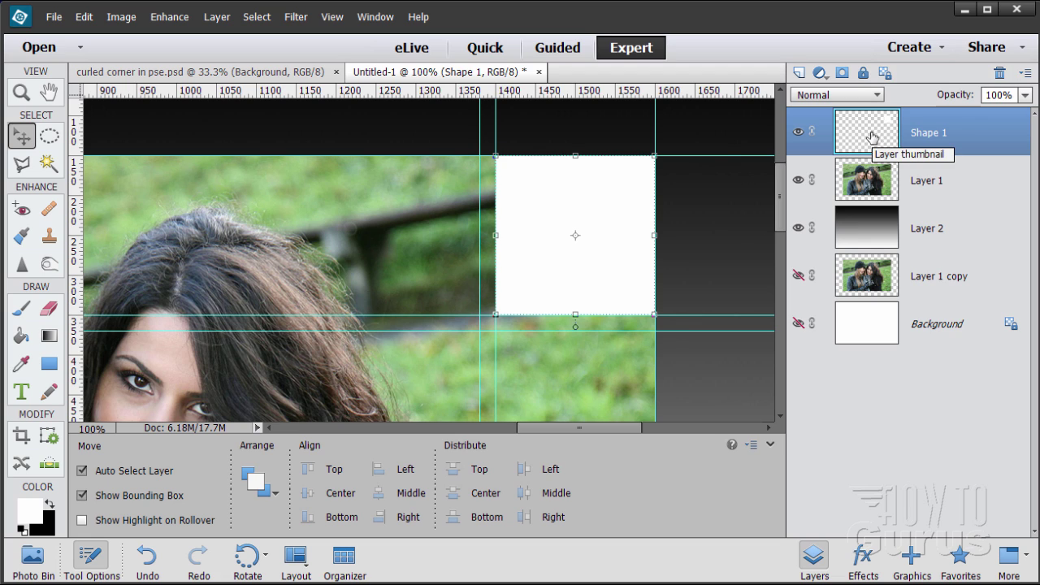
click(22, 164)
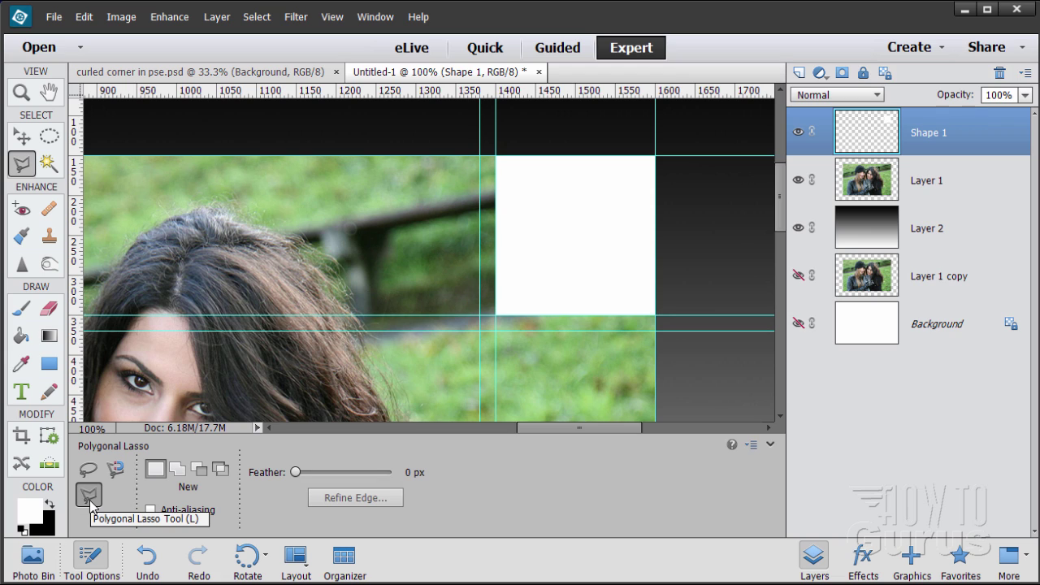
click(497, 157)
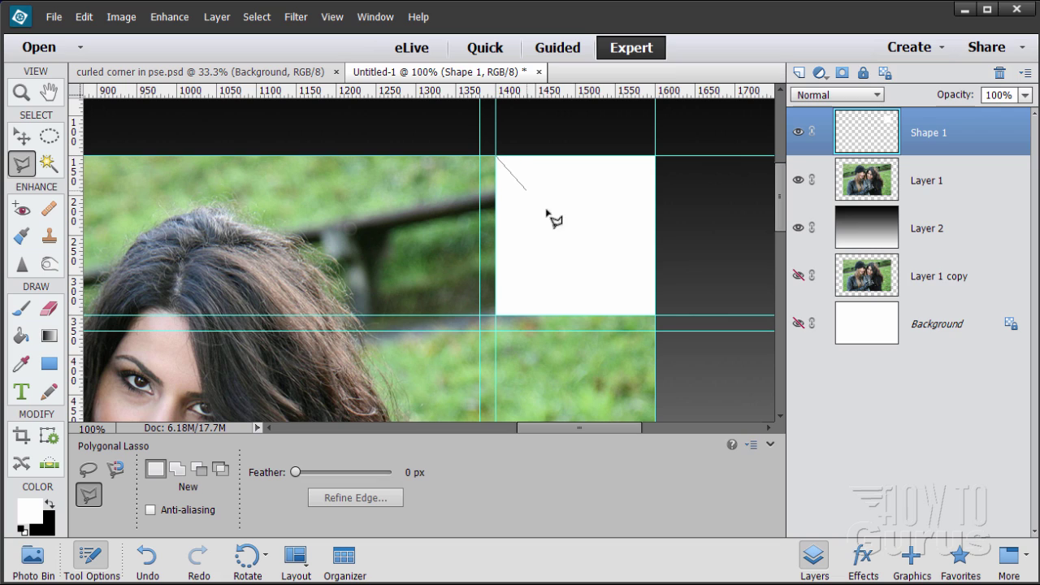
click(656, 315)
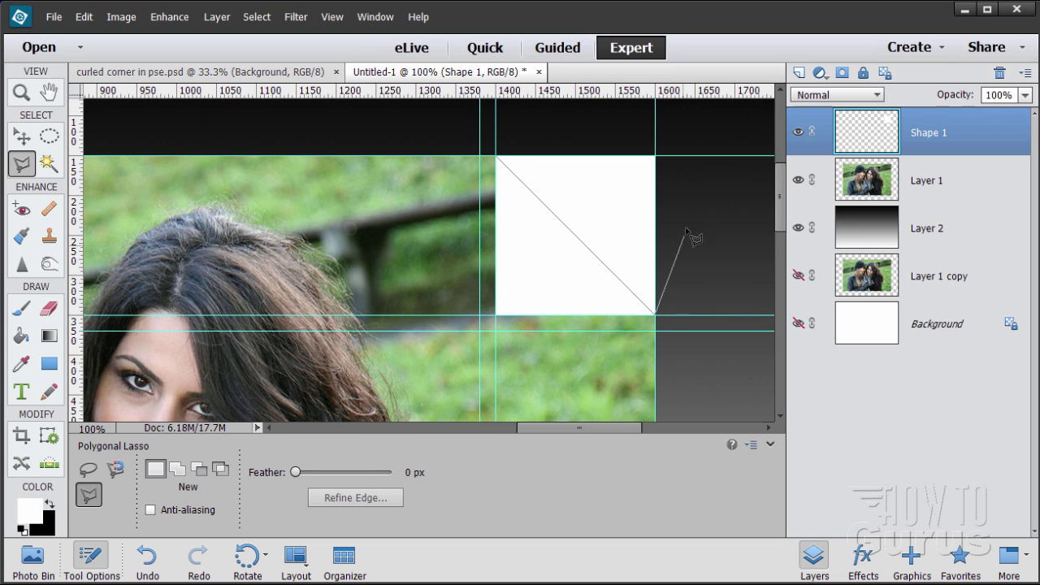
click(688, 136)
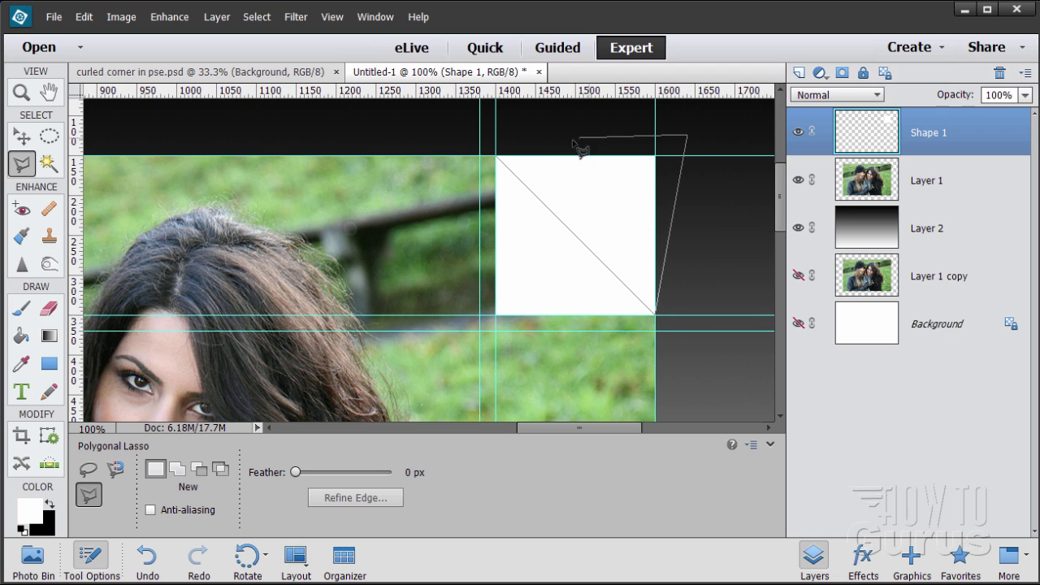
click(498, 156)
key(v)
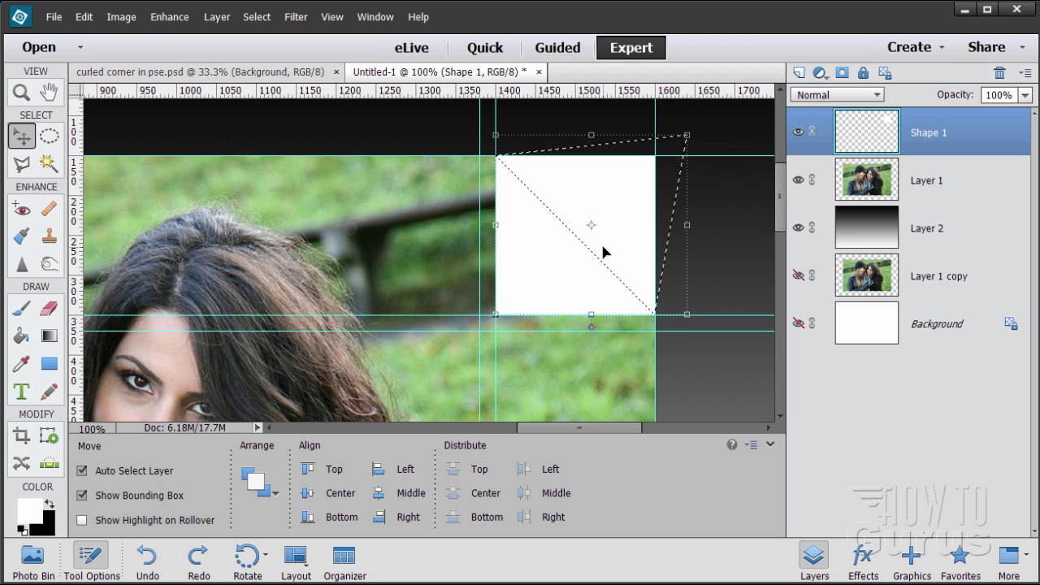
Delete the selected corner area from the Shape 1 layer and from the photo on Layer 1
key(Delete)
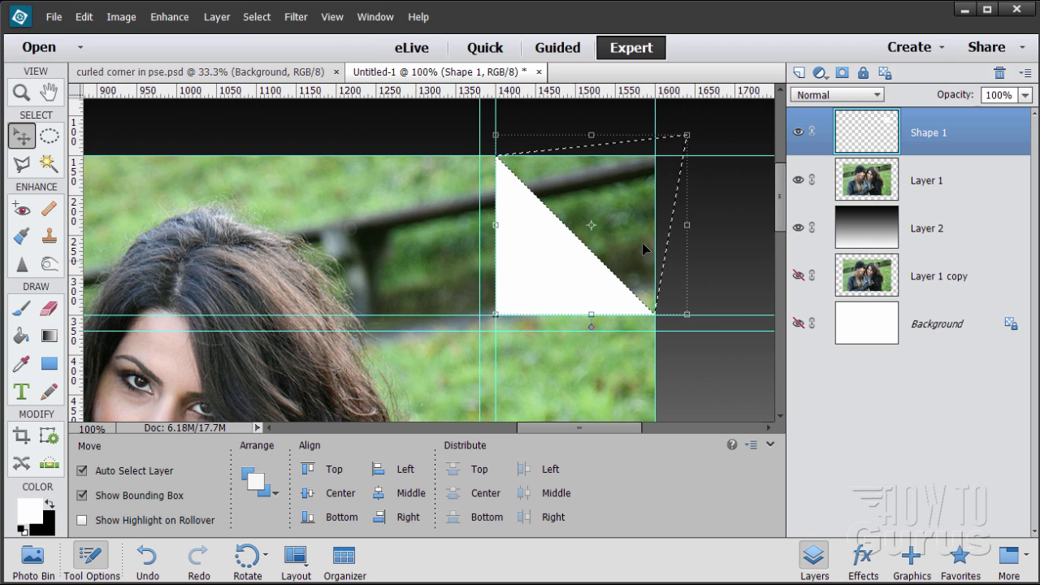
click(926, 190)
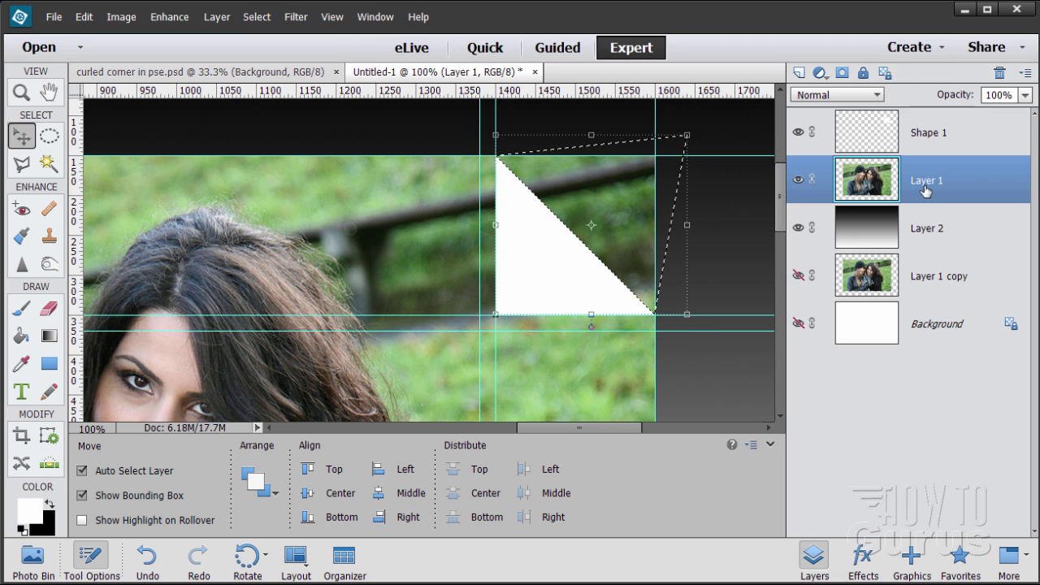
key(Delete)
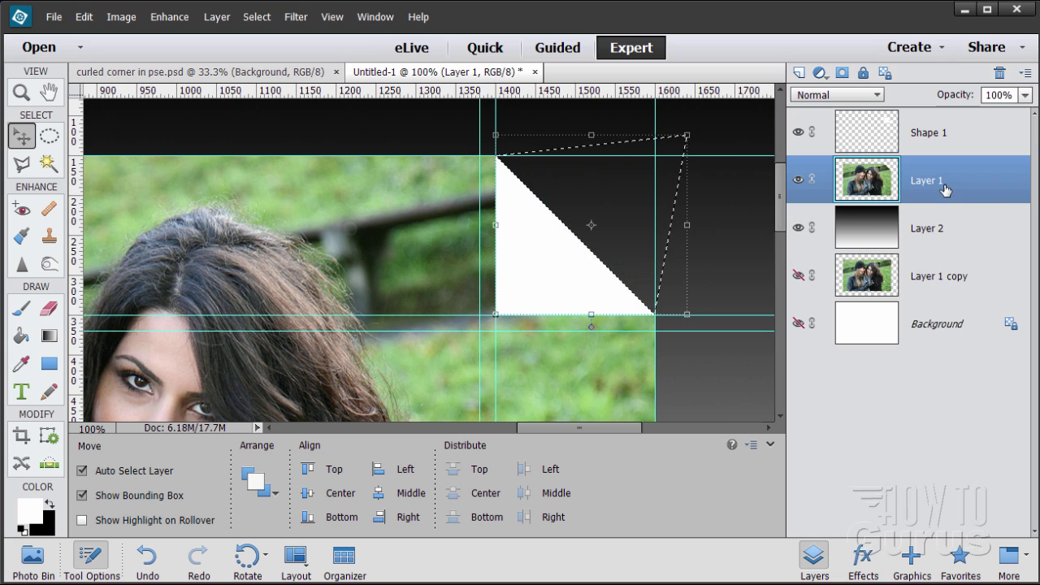
Rename the Shape 1 layer to Corner and Layer 1 to Photo
click(921, 136)
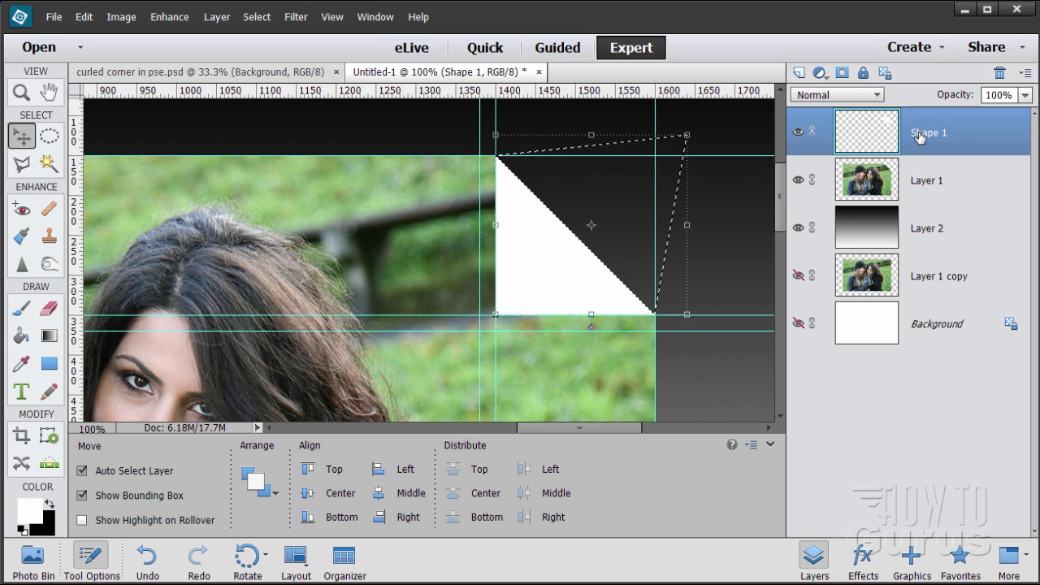
double_click(920, 134)
text(Corner)
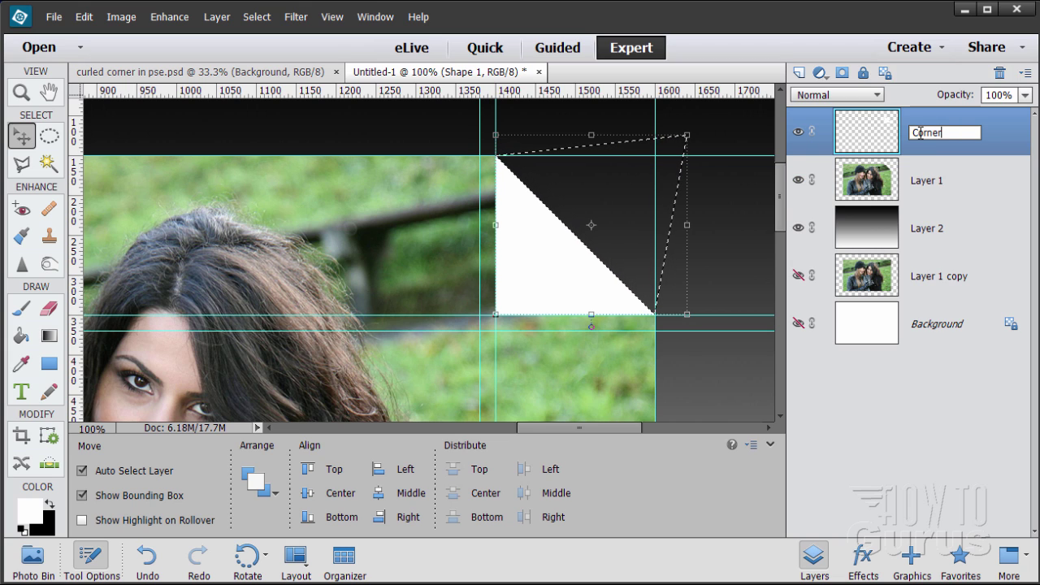
double_click(920, 180)
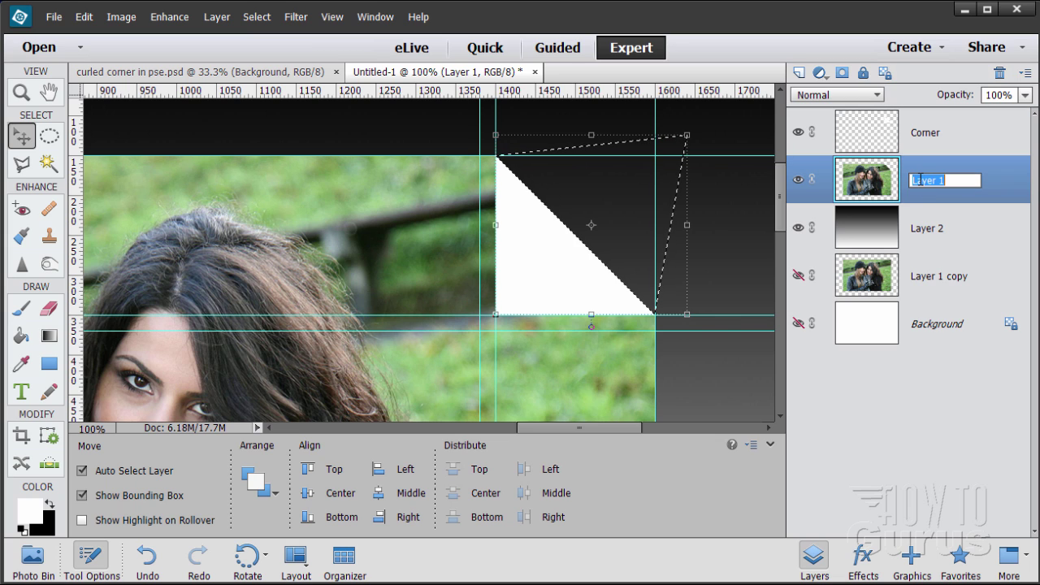
text(Photo)
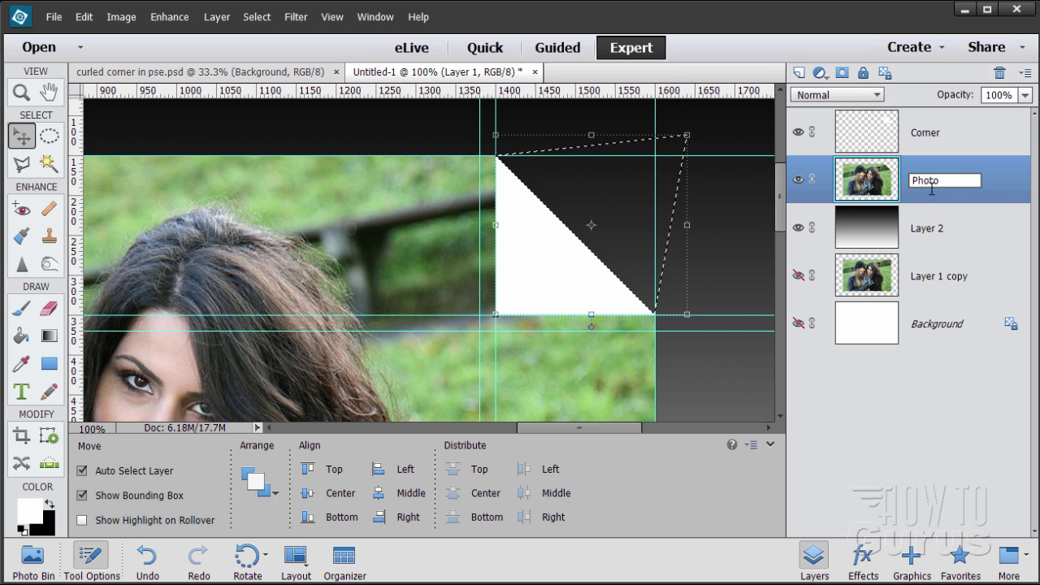
click(1008, 190)
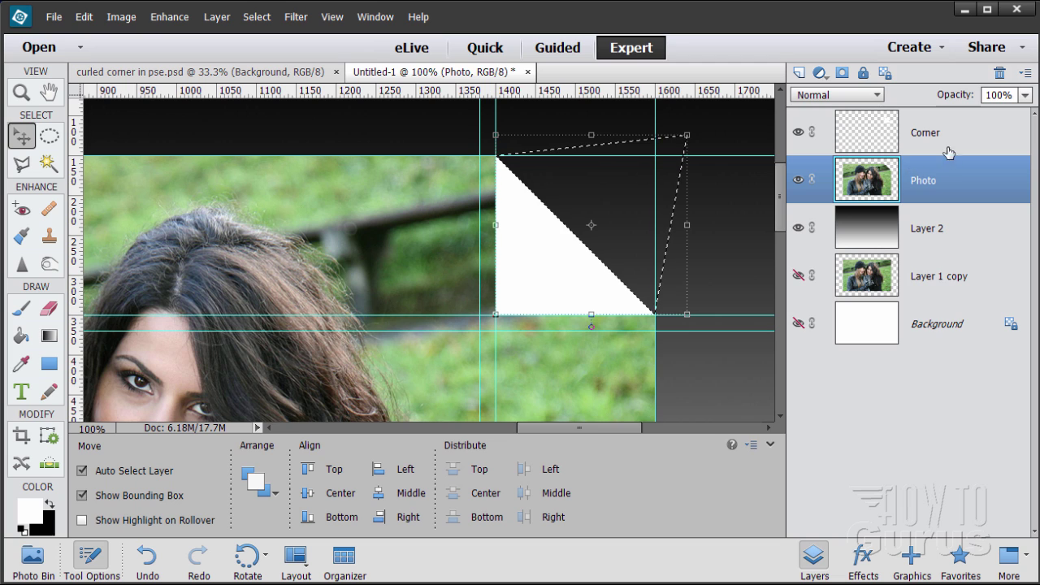
Make the Corner layer active and clear the lasso selection
click(884, 140)
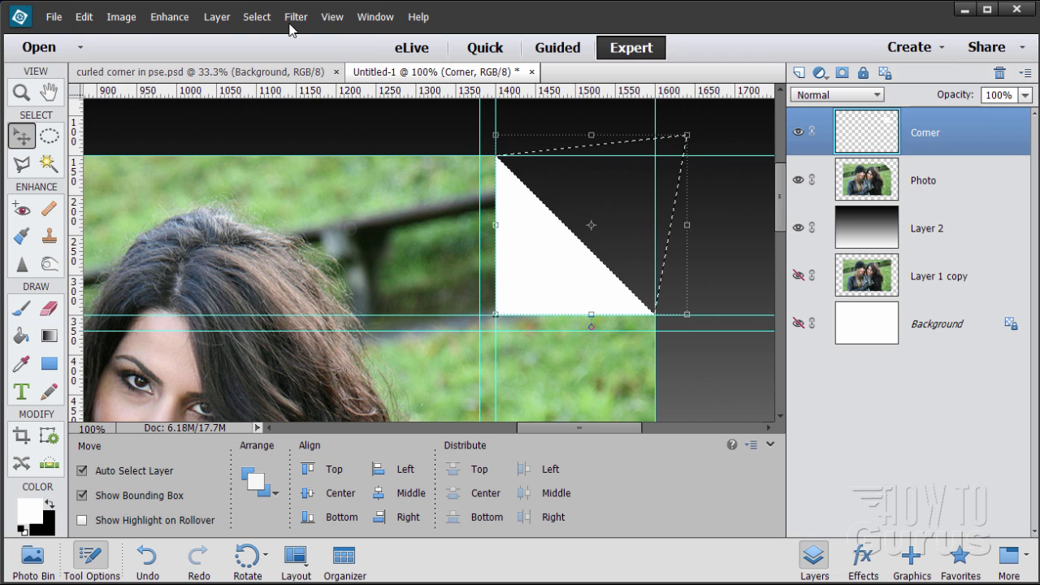
click(254, 17)
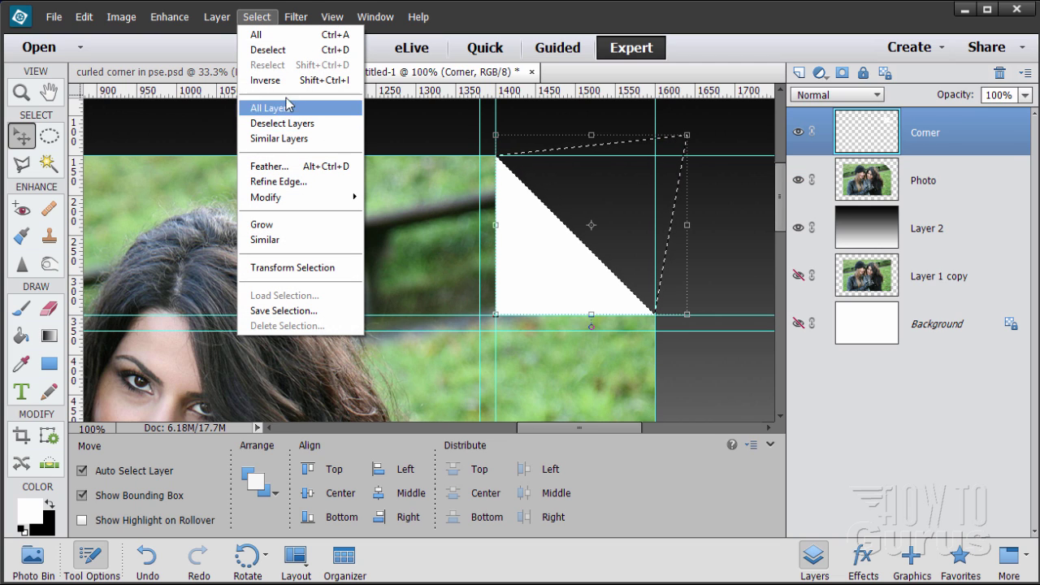
click(268, 50)
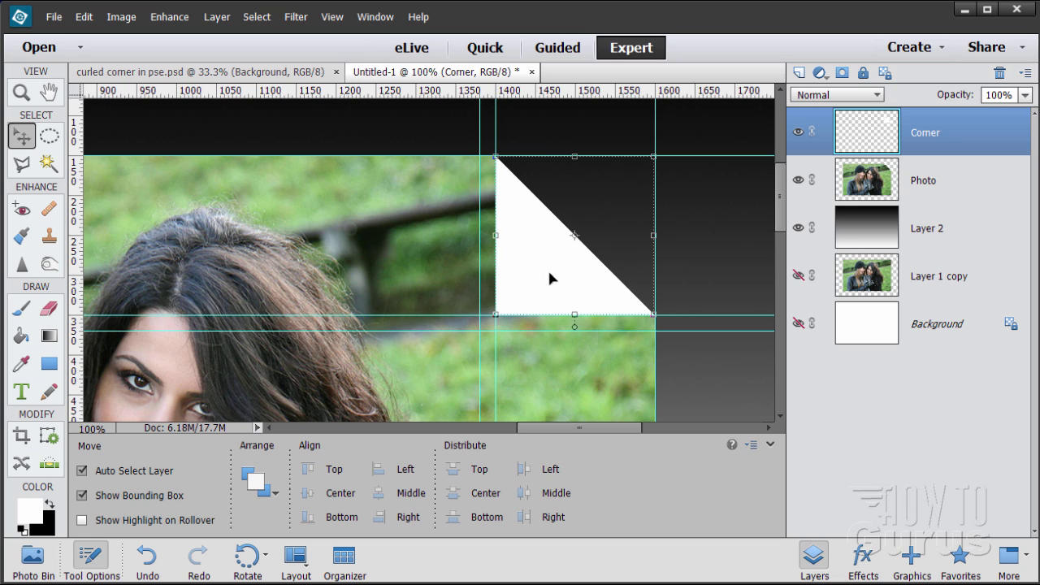
Move the white triangle on the Corner layer diagonally down and inward, snapping it to the inner pair of guides, and deselect it
drag(533, 272, 524, 290)
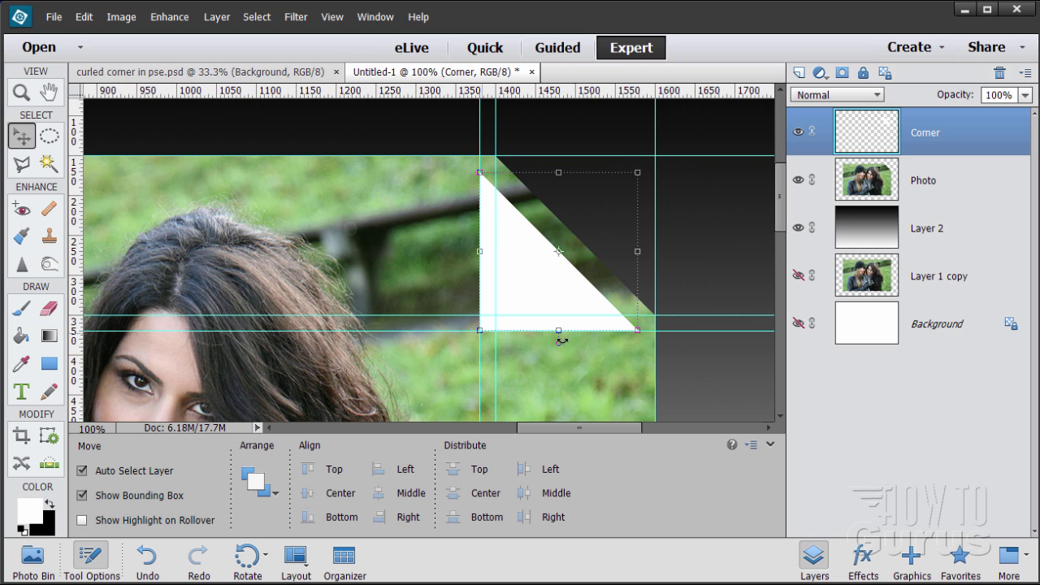
click(333, 17)
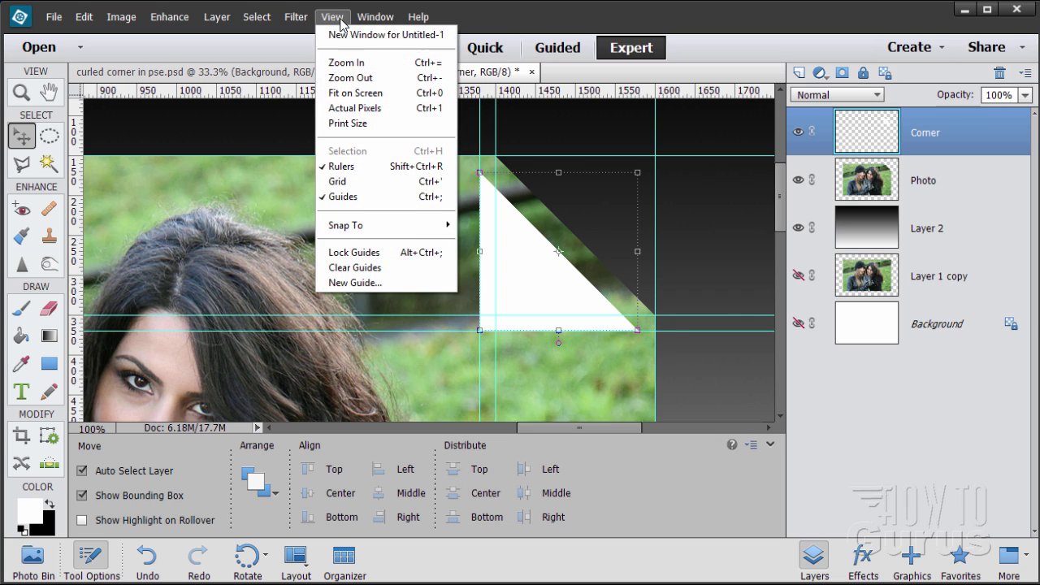
mouse_move(379, 231)
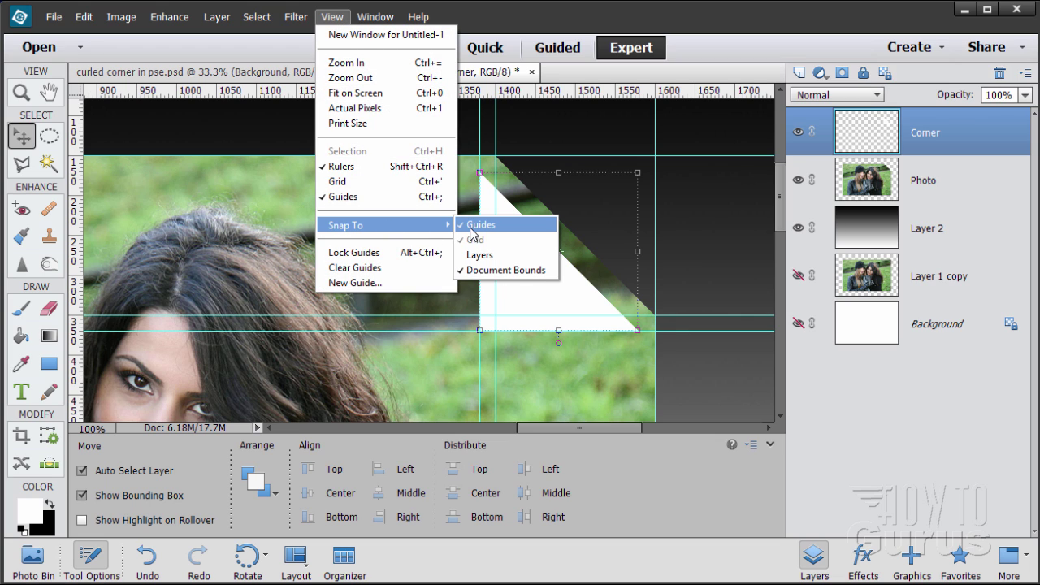
click(728, 23)
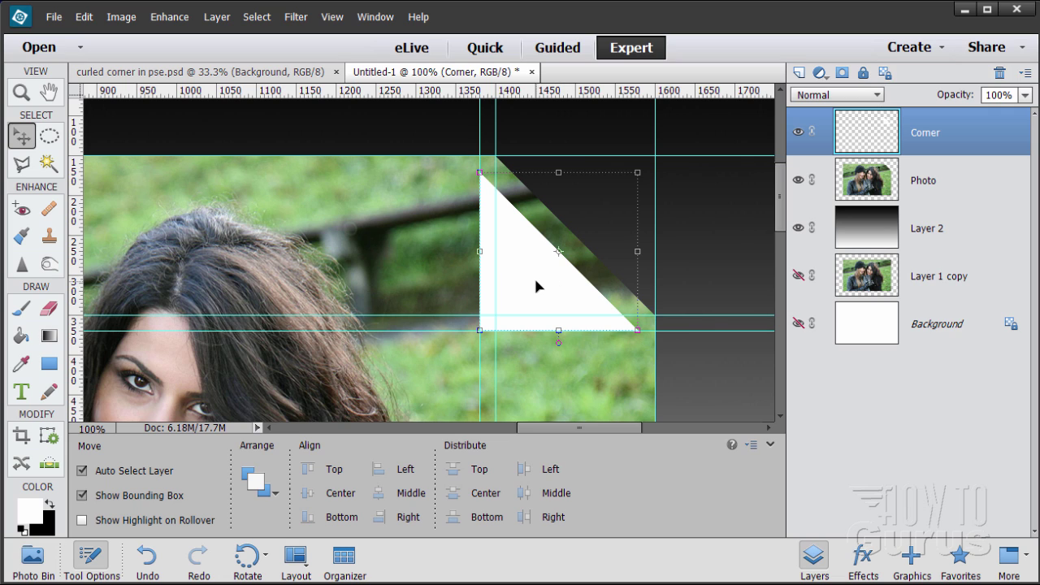
click(711, 243)
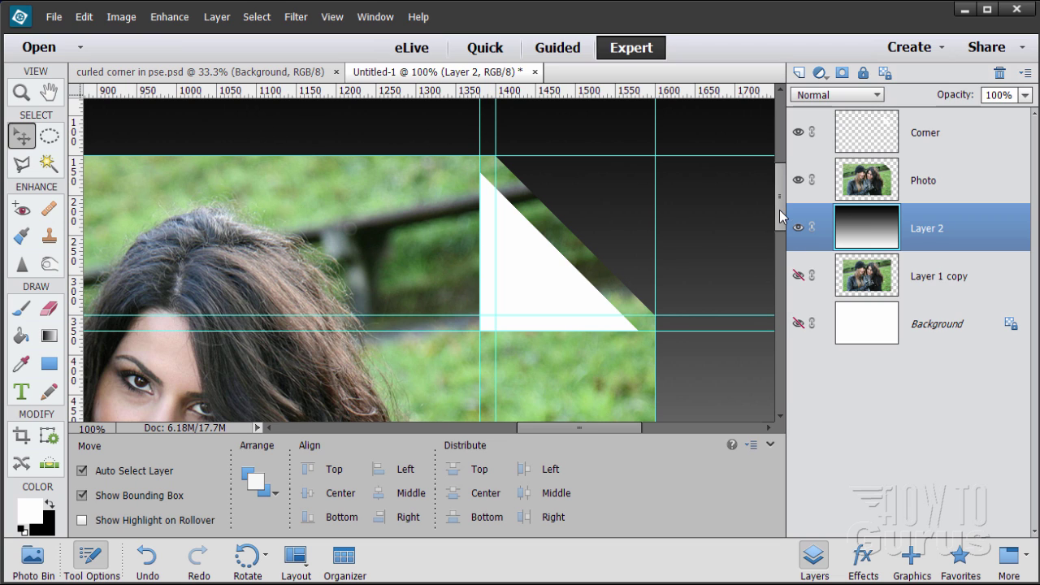
Add a vertical guide at 1160 px
drag(779, 209, 780, 247)
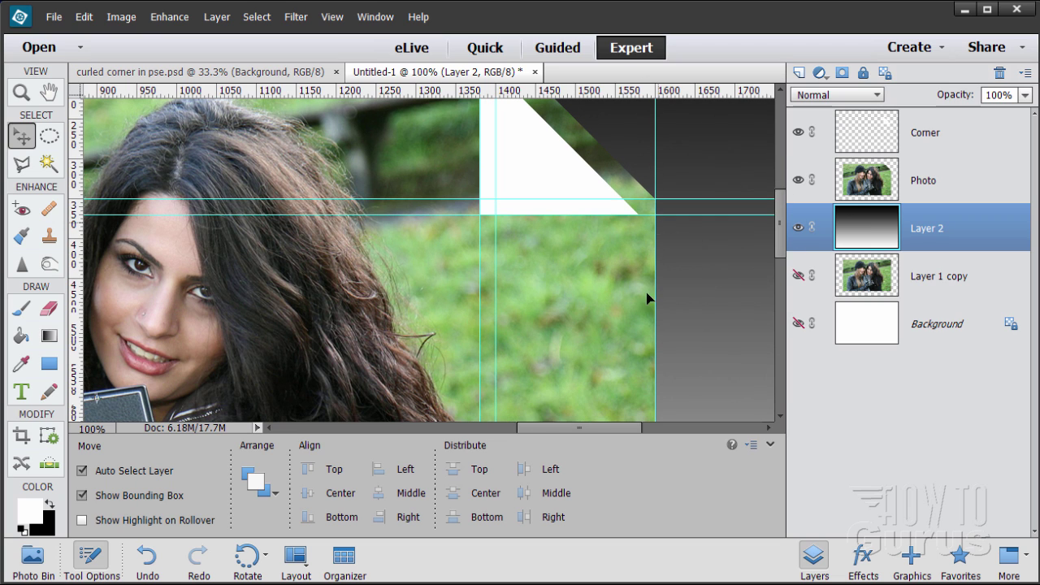
drag(780, 245, 777, 213)
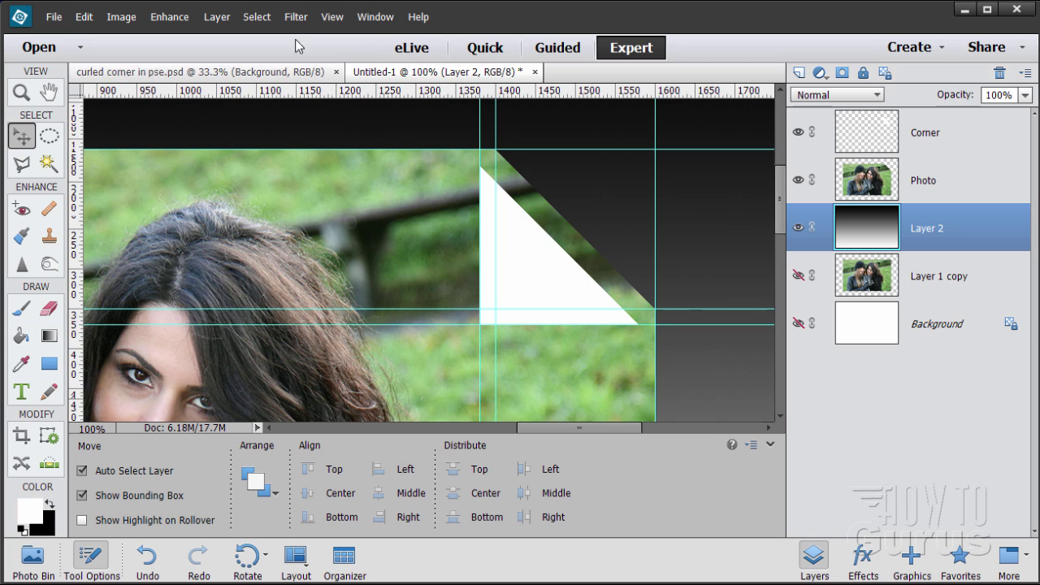
click(328, 17)
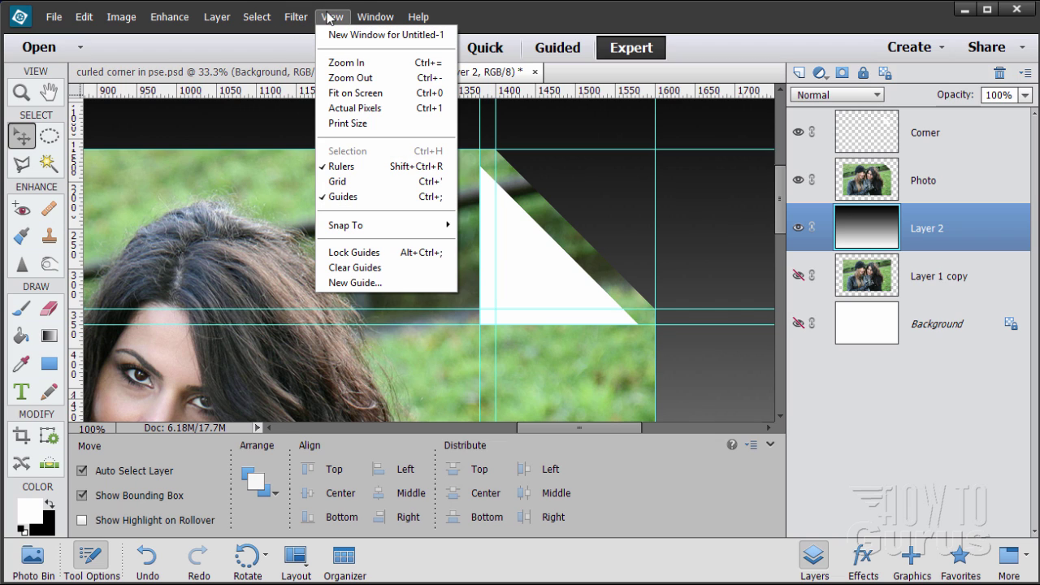
click(368, 285)
click(579, 258)
drag(638, 288, 551, 285)
text(1160)
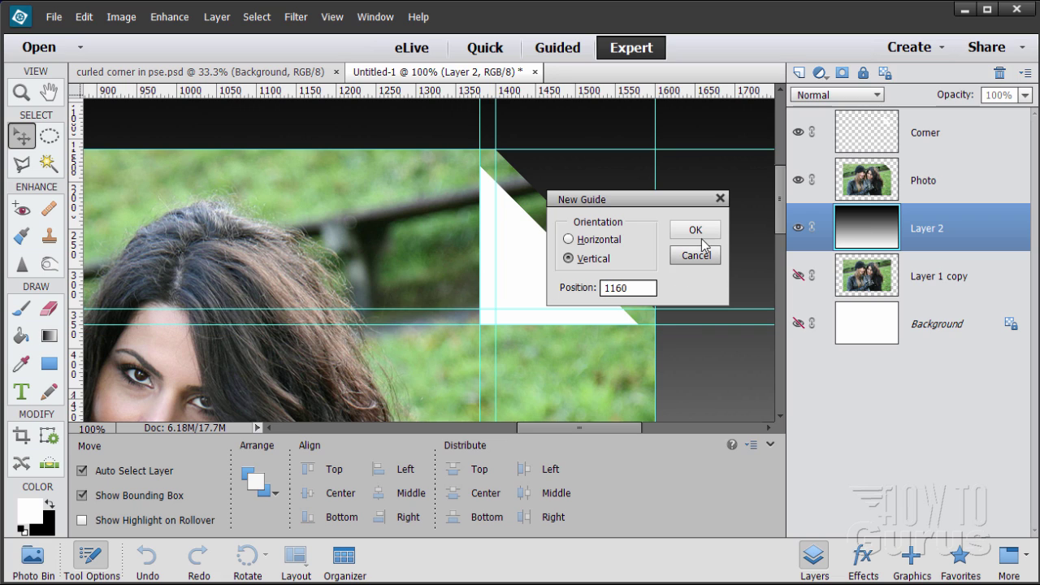
click(702, 242)
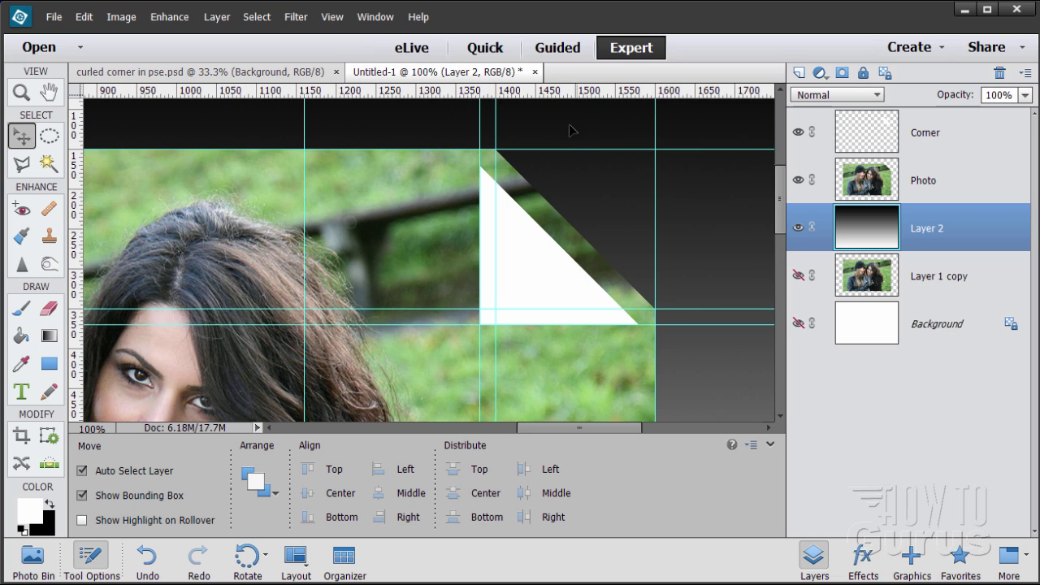
Add a vertical guide at 1490 px, crossing the white triangle
click(335, 16)
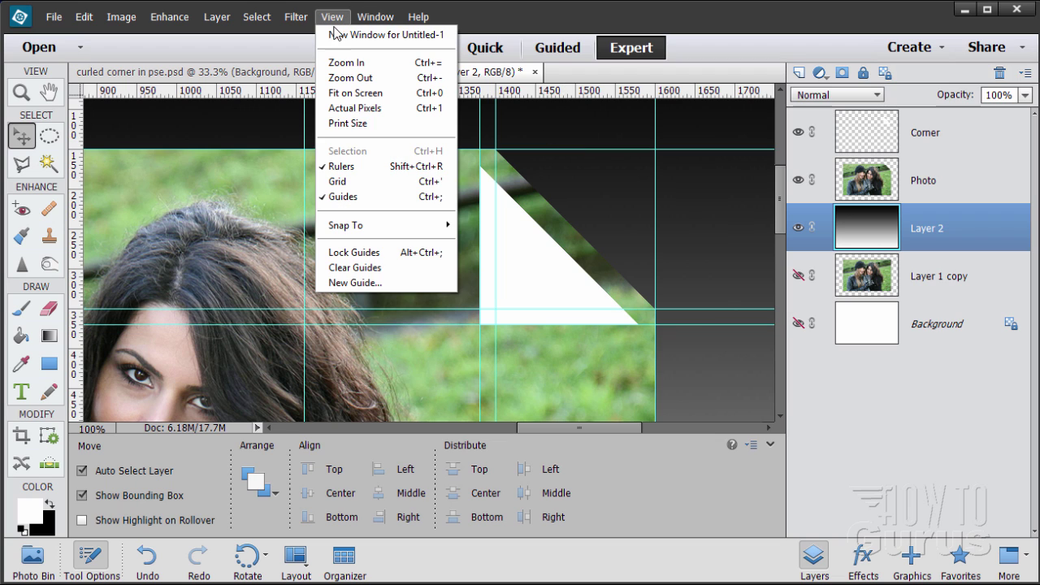
click(386, 283)
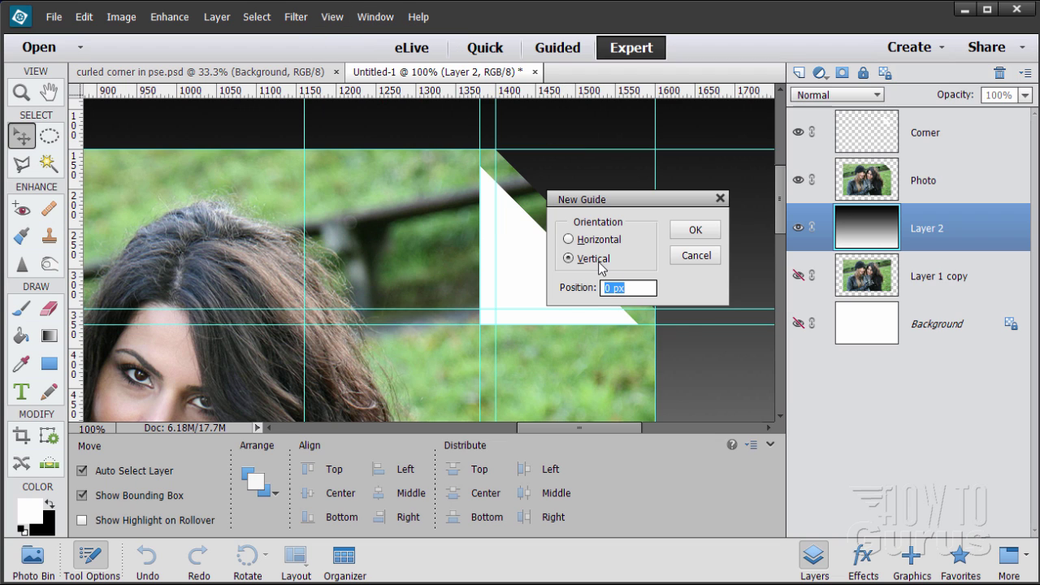
text(1490)
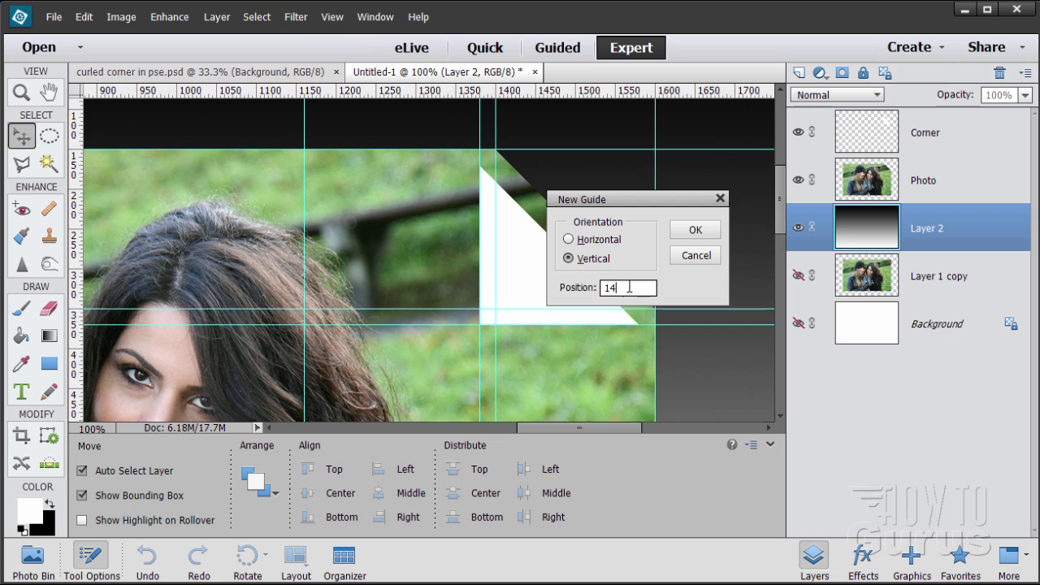
click(695, 231)
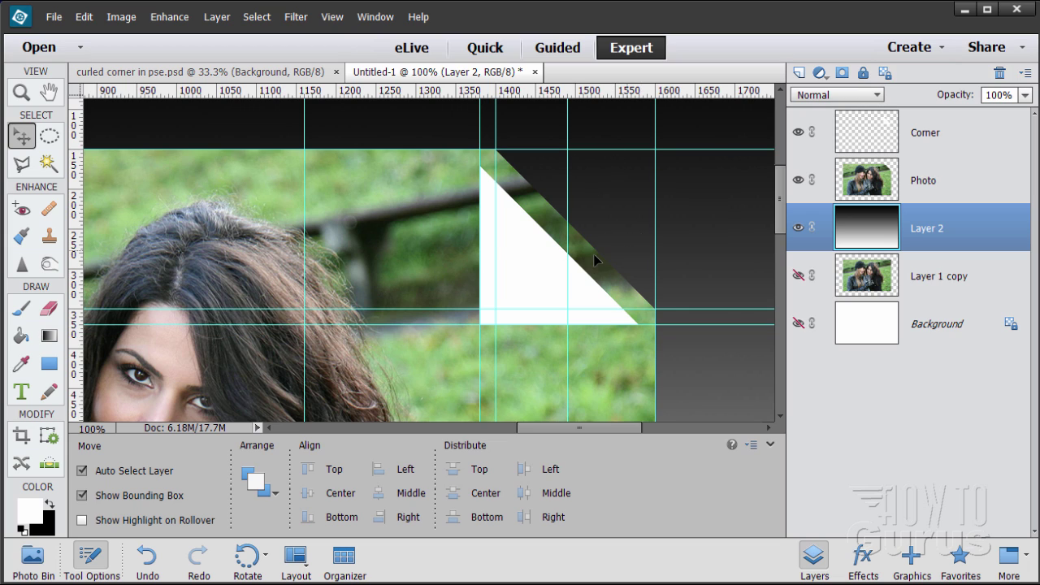
Add a horizontal guide at 260 px, crossing the white triangle
click(332, 18)
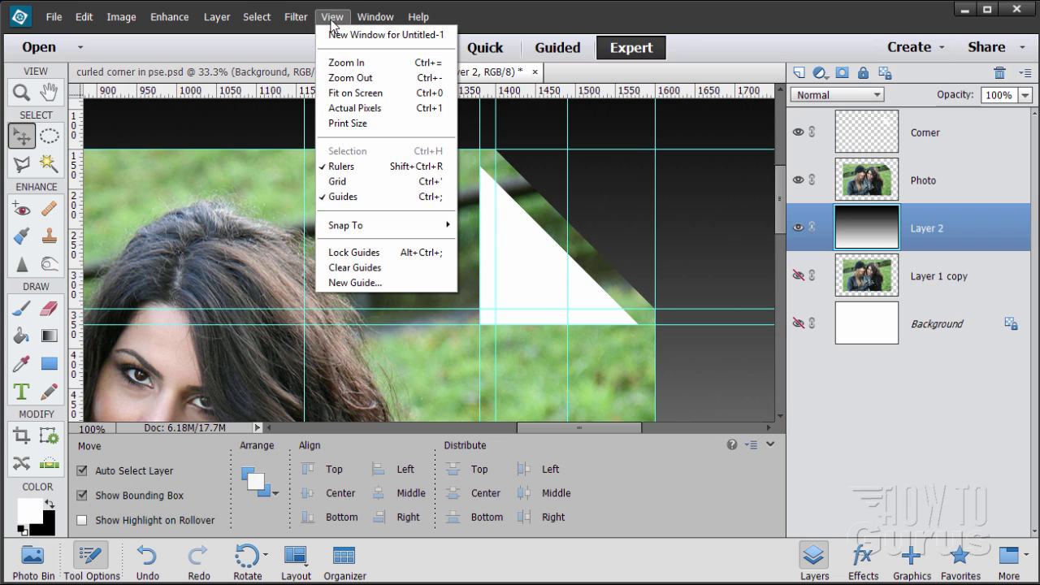
click(396, 282)
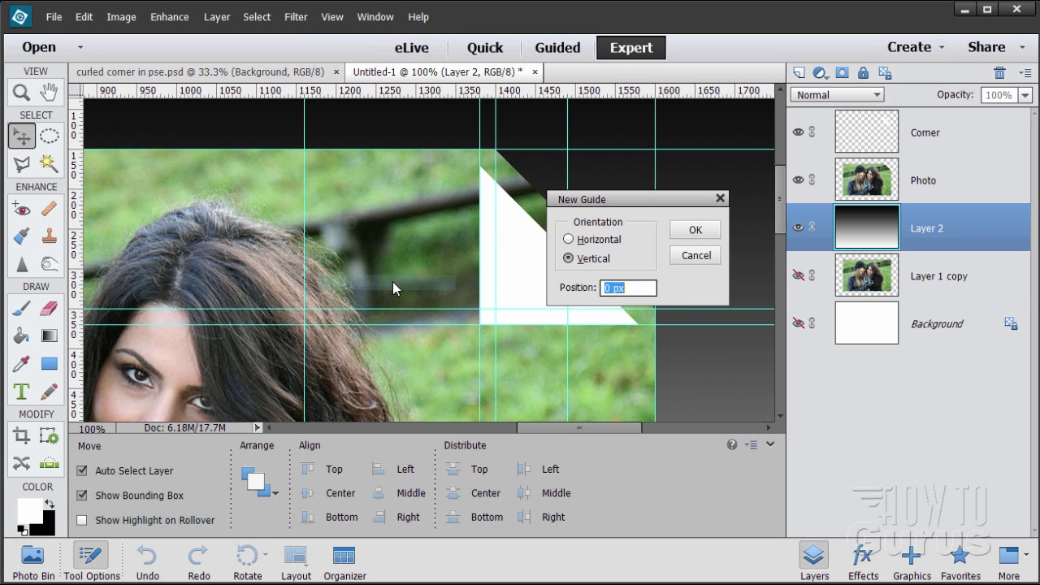
click(597, 239)
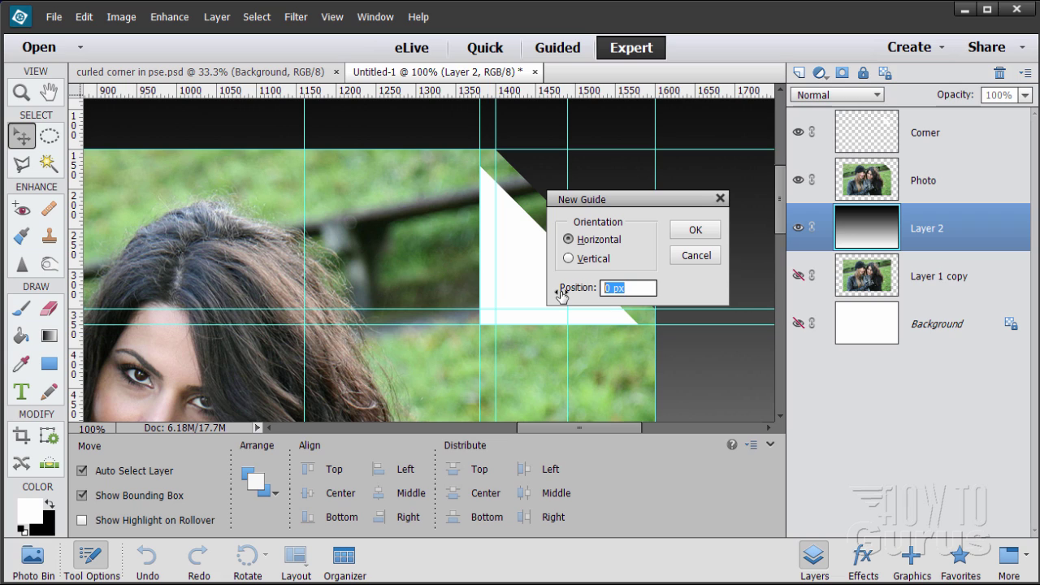
text(260)
click(696, 230)
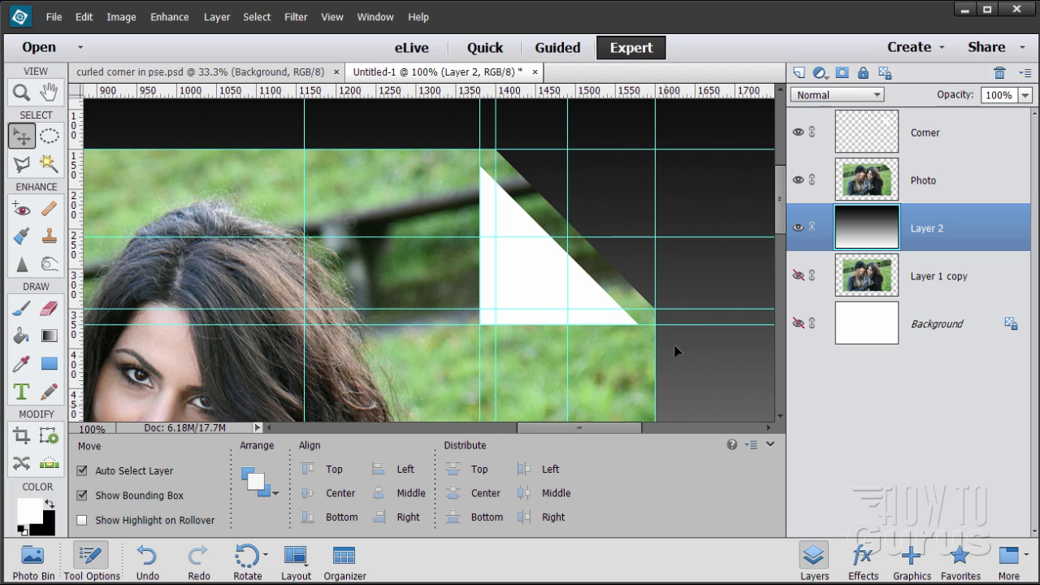
Add a horizontal guide at 590 px, below the white triangle
mouse_move(780, 205)
mouse_down()
mouse_move(776, 226)
mouse_move(779, 209)
mouse_up()
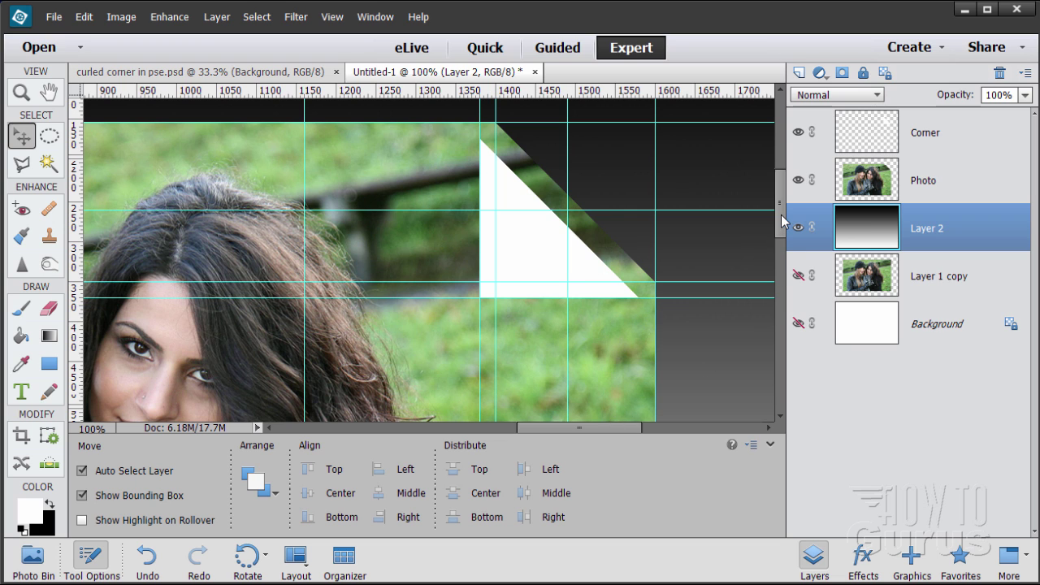
drag(781, 214, 751, 234)
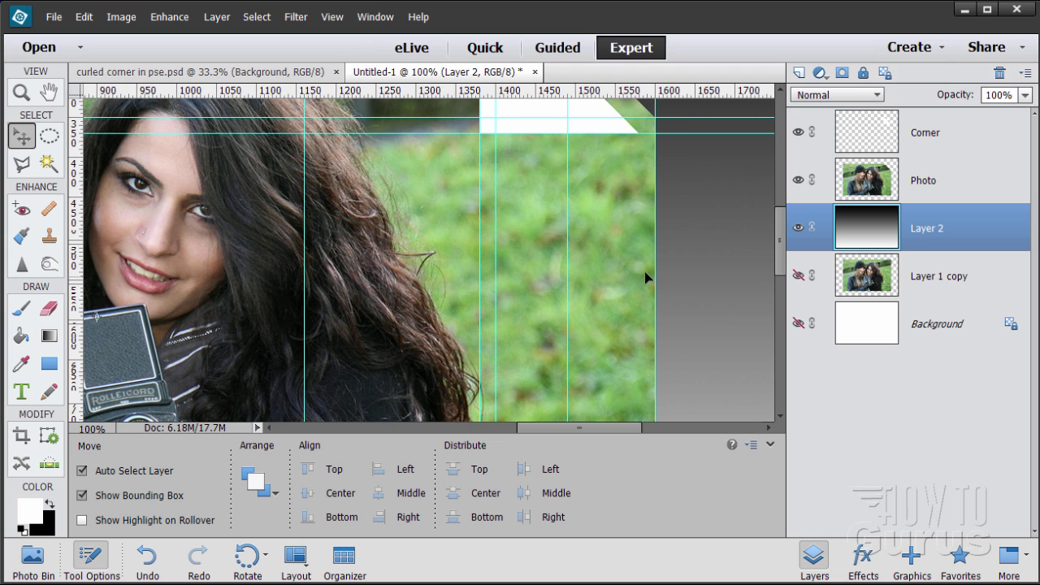
click(331, 17)
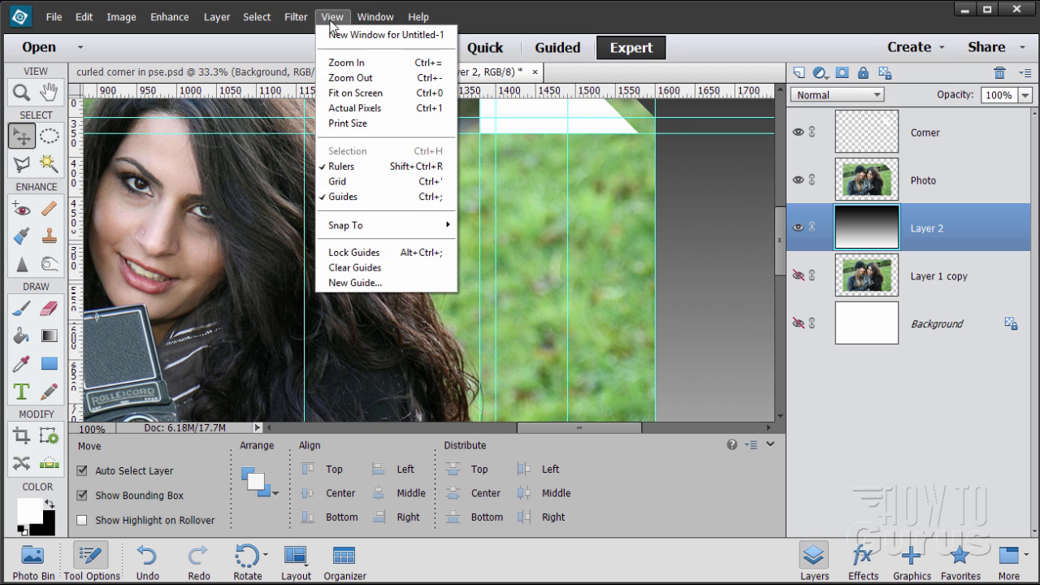
click(355, 283)
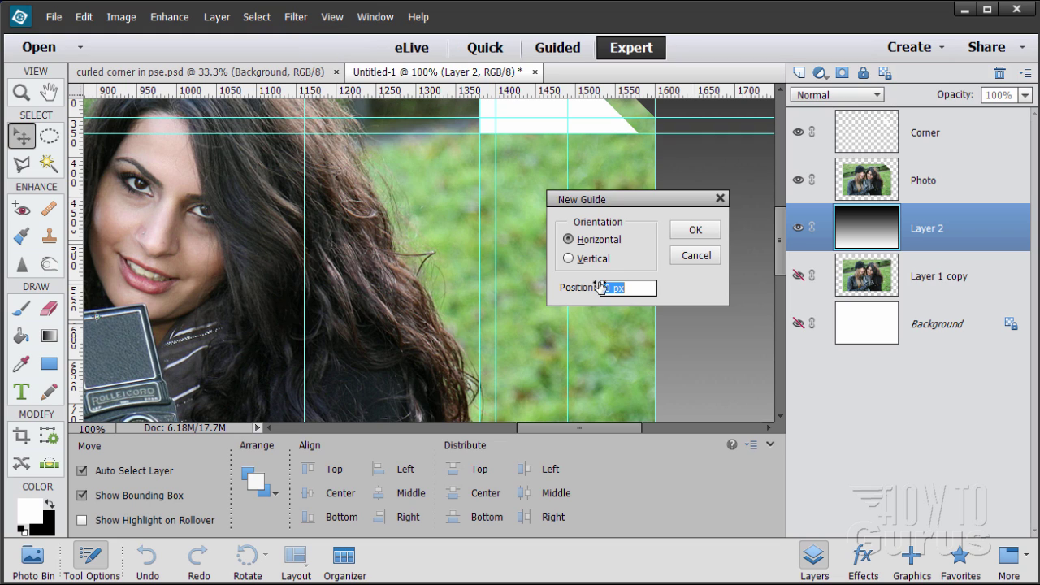
text(590)
click(680, 237)
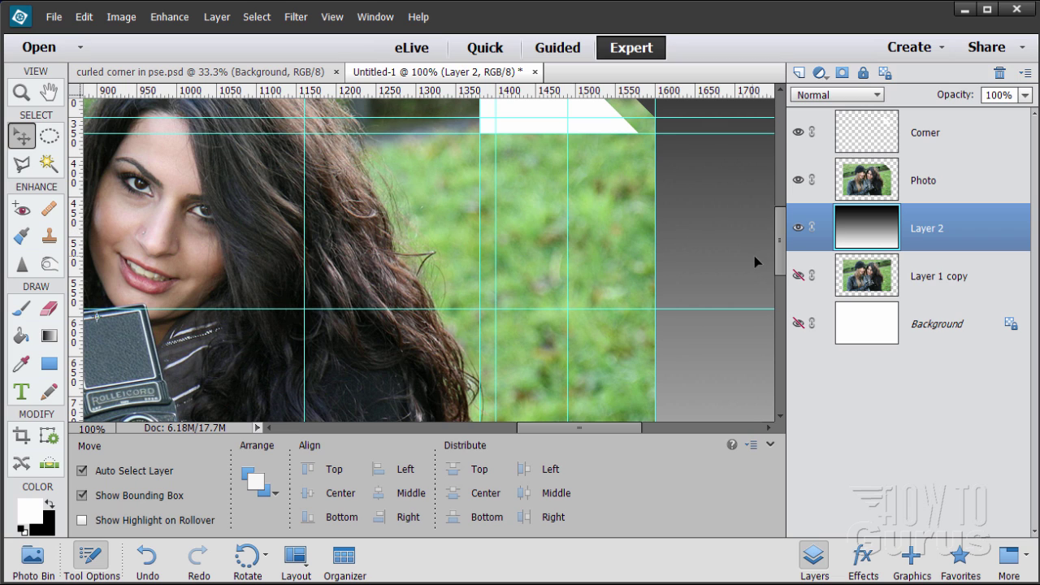
Draw a tall elliptical marquee from the guides at the photo's upper-right corner to the intersection of the 1490 px vertical and 590 px horizontal guides
drag(778, 252, 768, 230)
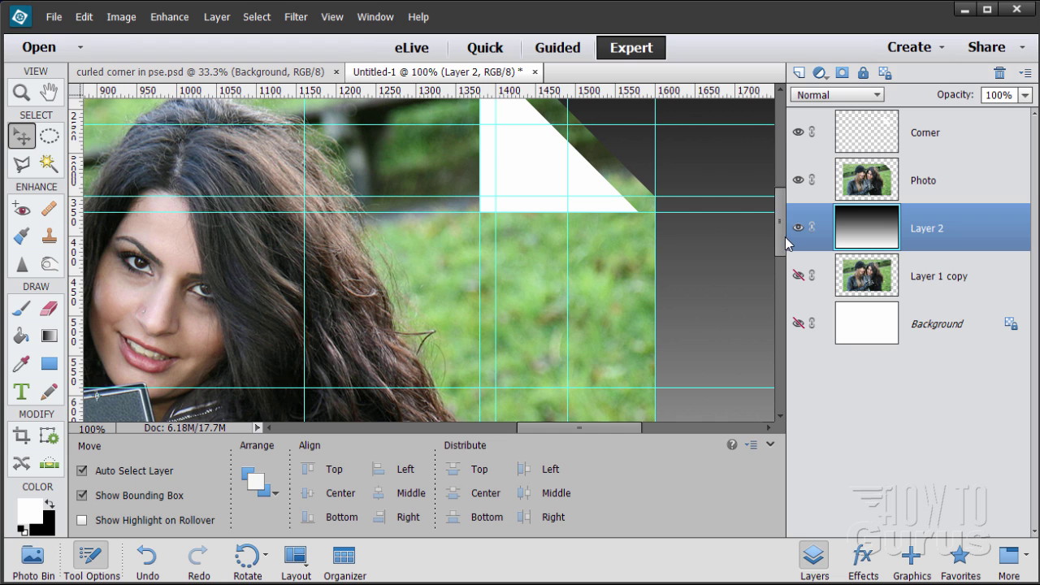
drag(784, 236, 781, 195)
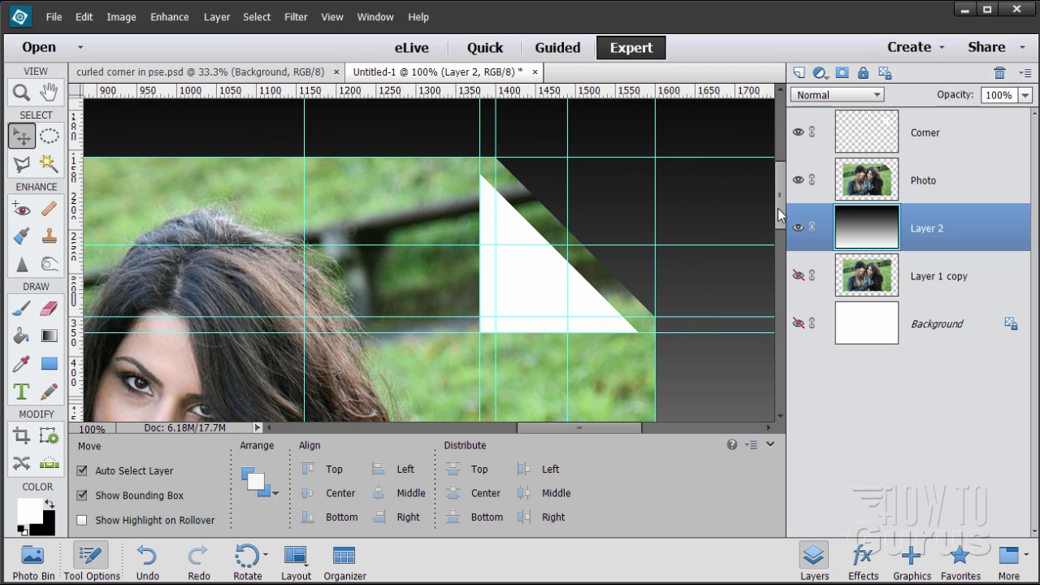
drag(781, 212, 781, 216)
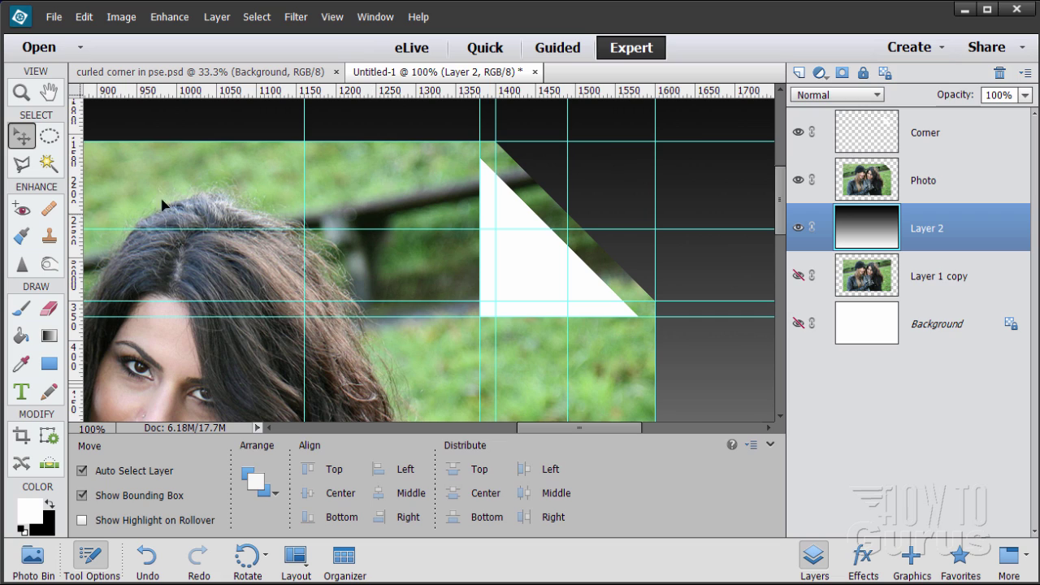
click(50, 137)
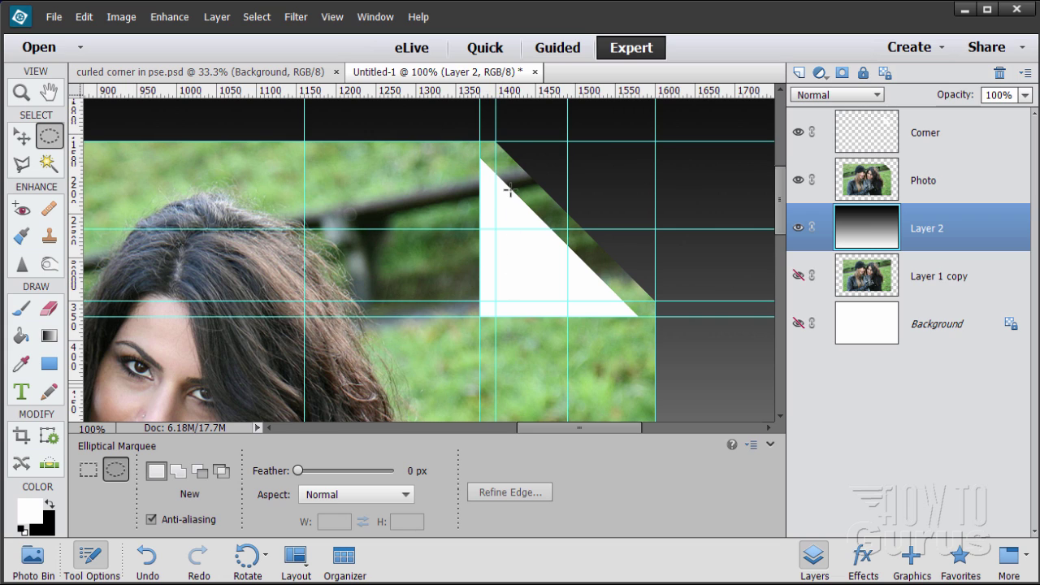
drag(782, 205, 781, 213)
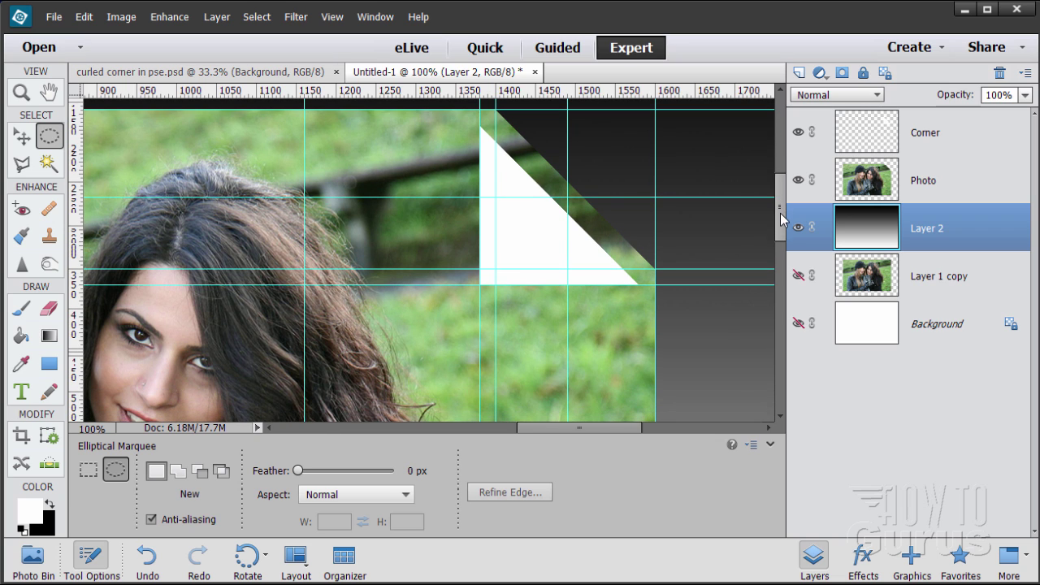
click(22, 95)
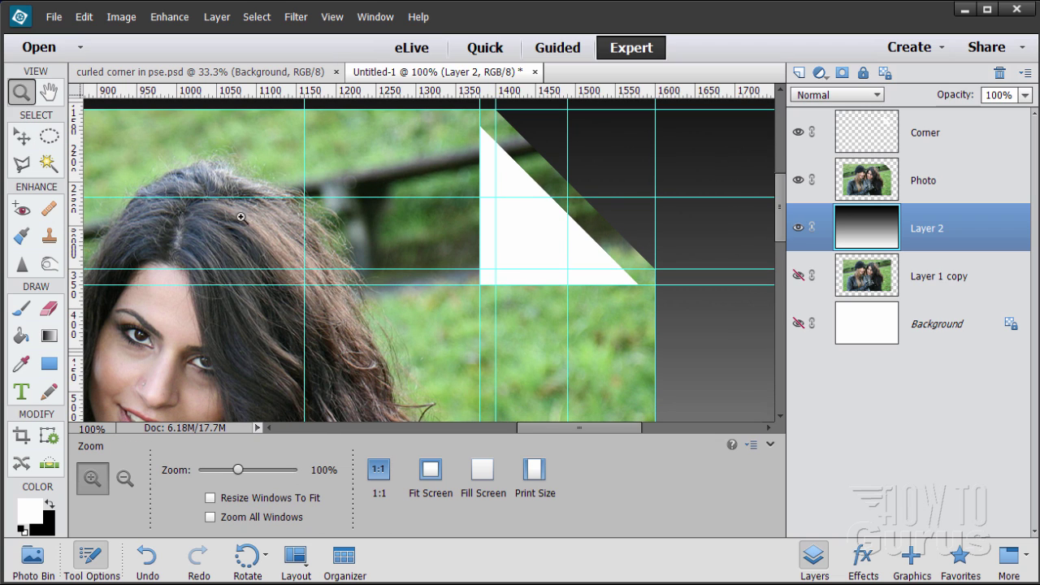
alt+click(467, 298)
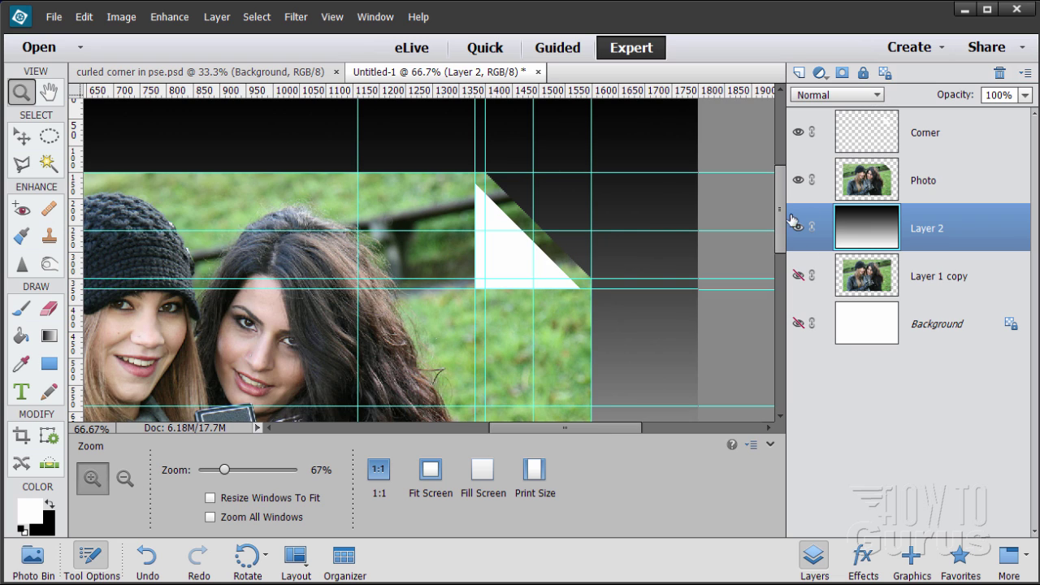
drag(782, 213, 771, 222)
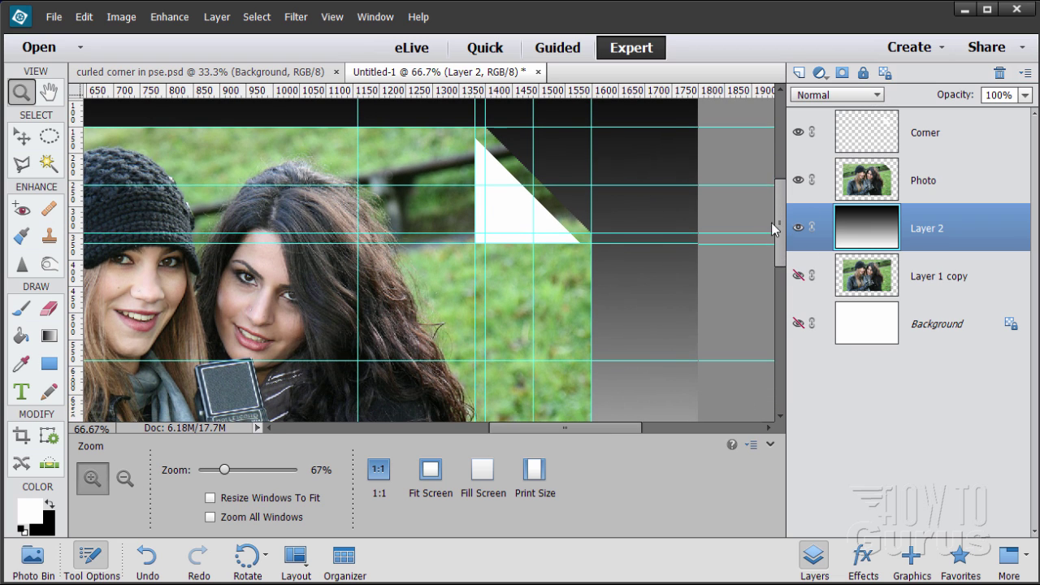
click(47, 138)
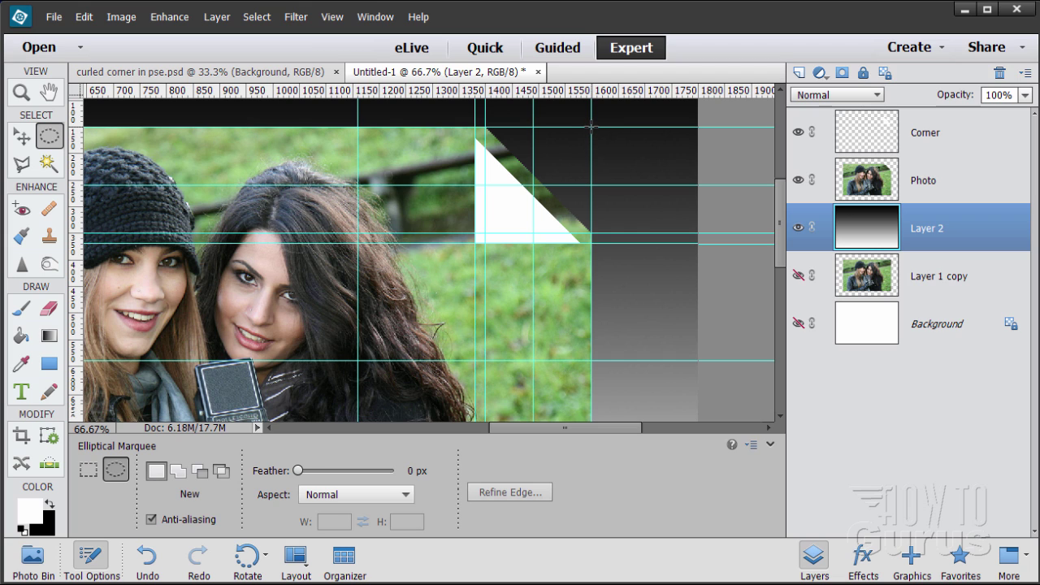
drag(591, 127, 535, 360)
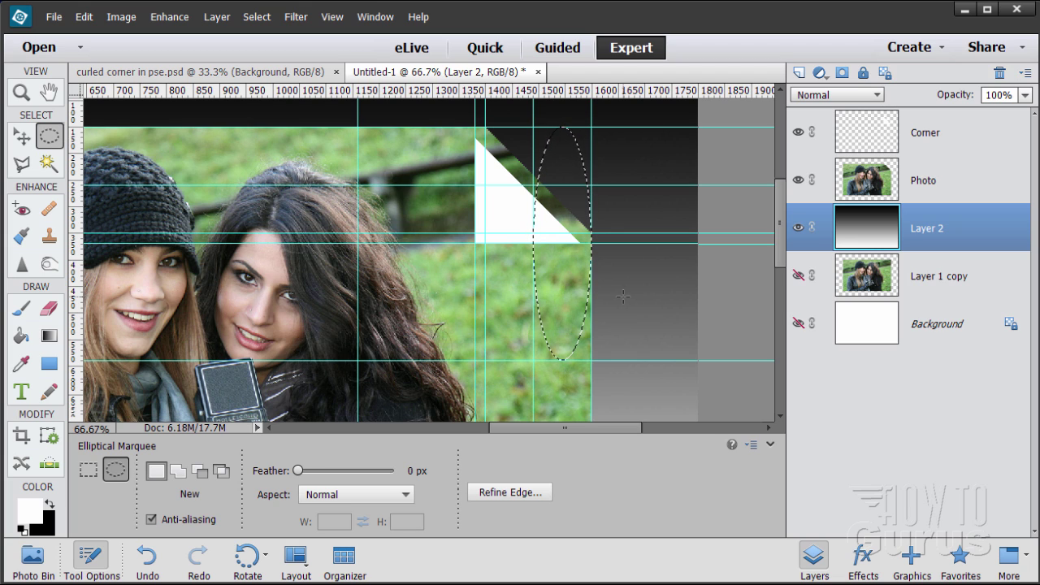
Nudge the elliptical selection left until it fits between the guide on the white triangle's left edge and the 1490 px guide
key(Left)
key(Left)
key(Left)
key(Left)
key(Left)
key(Left)
key(Left)
key(Left)
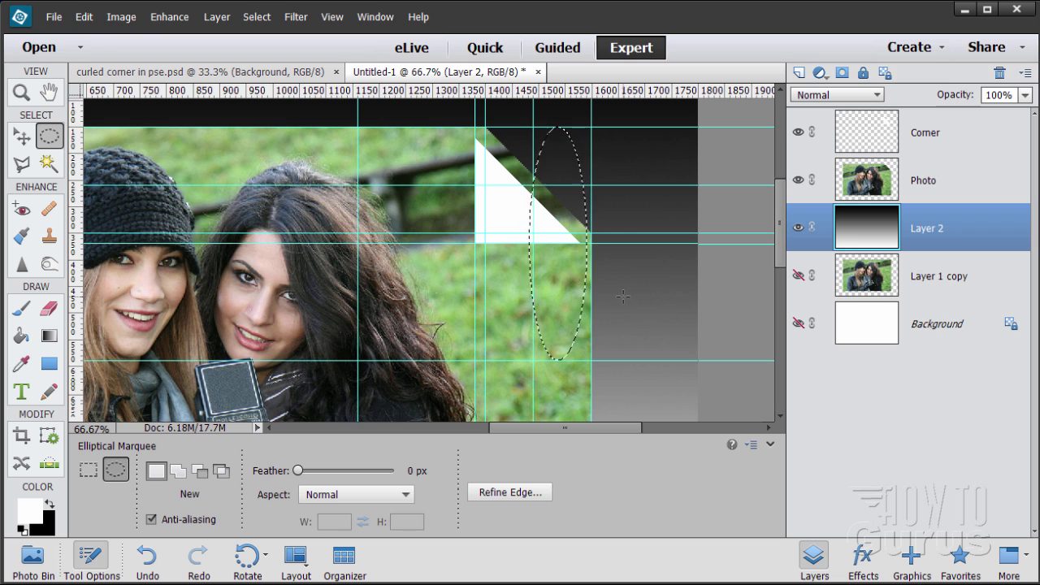
key(shift+Left)
key(shift+Left)
key(shift+Left)
key(shift+Left)
key(shift+Left)
key(shift+Left)
key(shift+Left)
key(shift+Left)
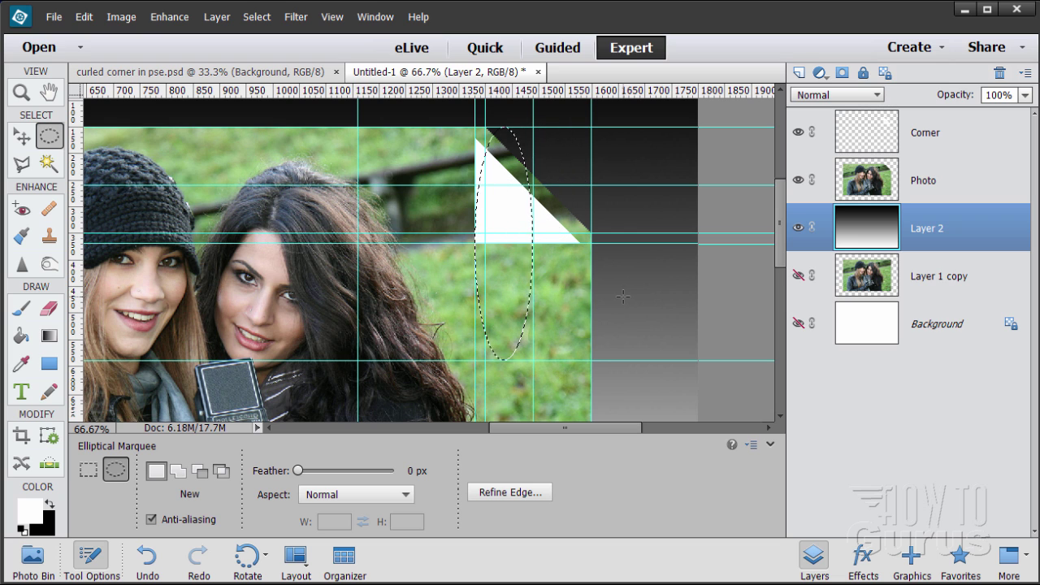
Nudge the tall elliptical selection left until its right edge meets the upper tip of the white triangle
key(shift+Left)
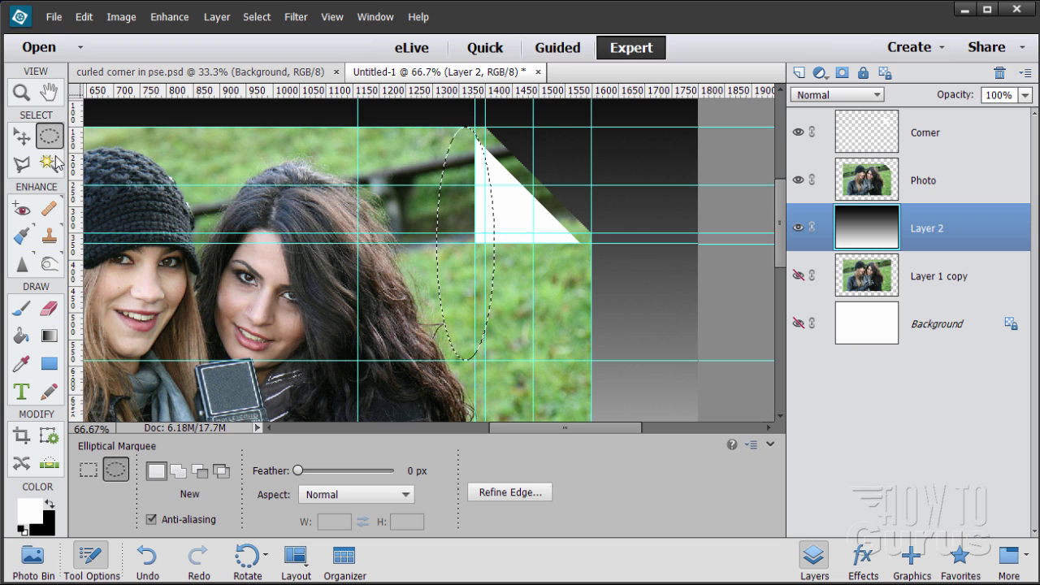
click(21, 92)
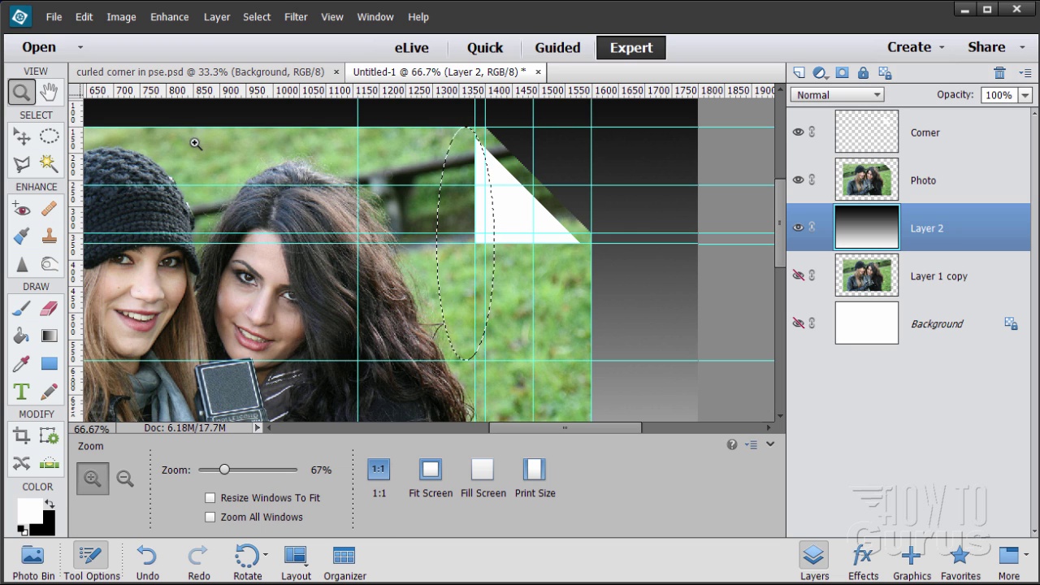
click(469, 139)
click(471, 139)
scroll(499, 180, up, 2)
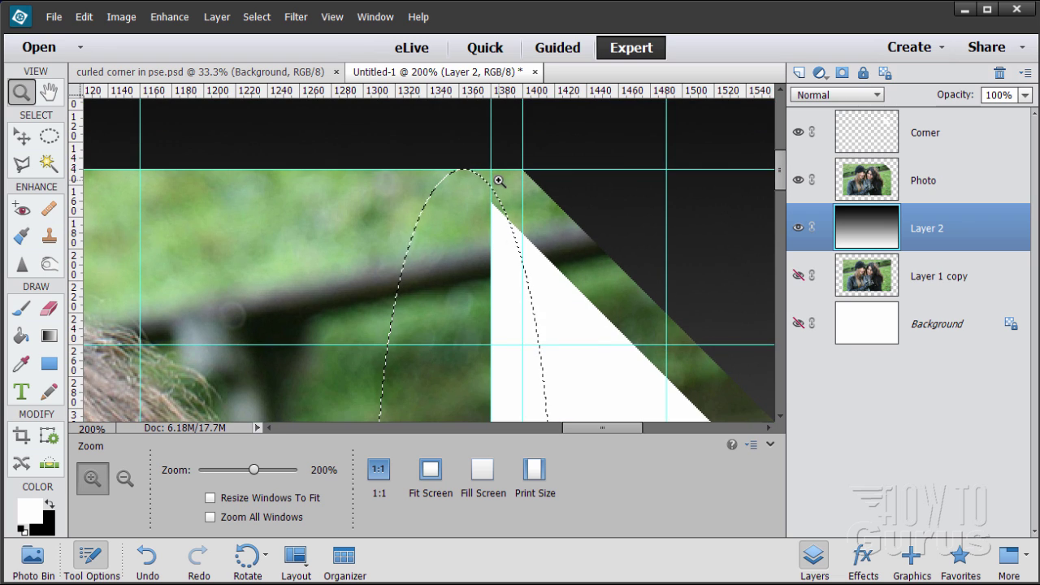
click(476, 203)
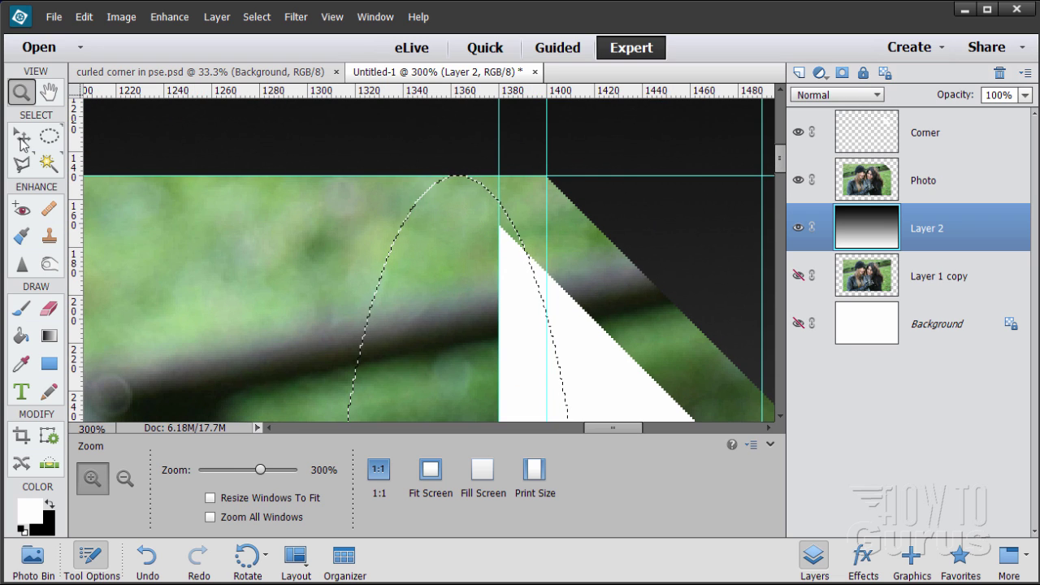
click(52, 136)
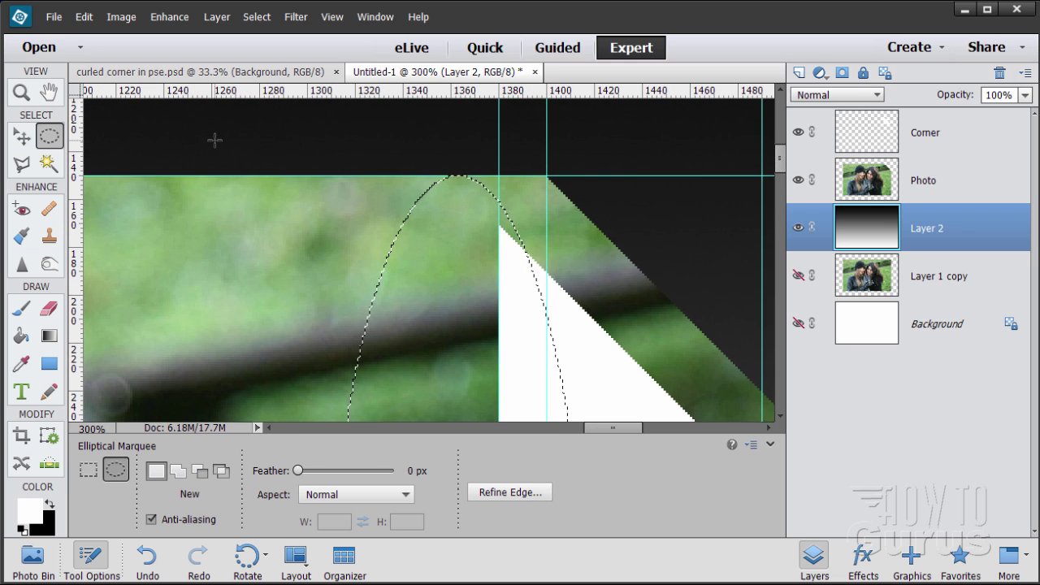
key(Left)
key(Left)
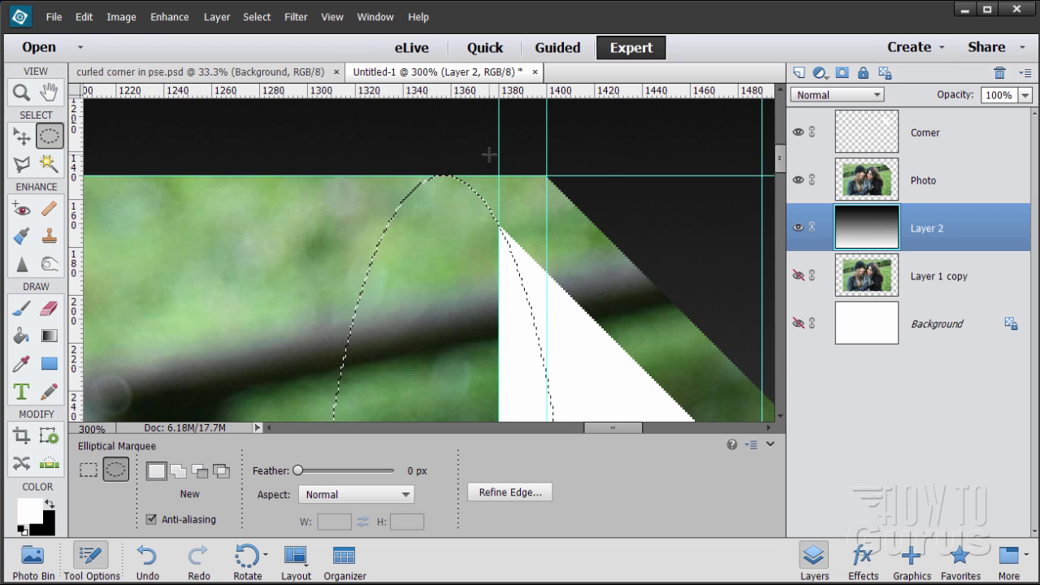
key(Left)
key(Left)
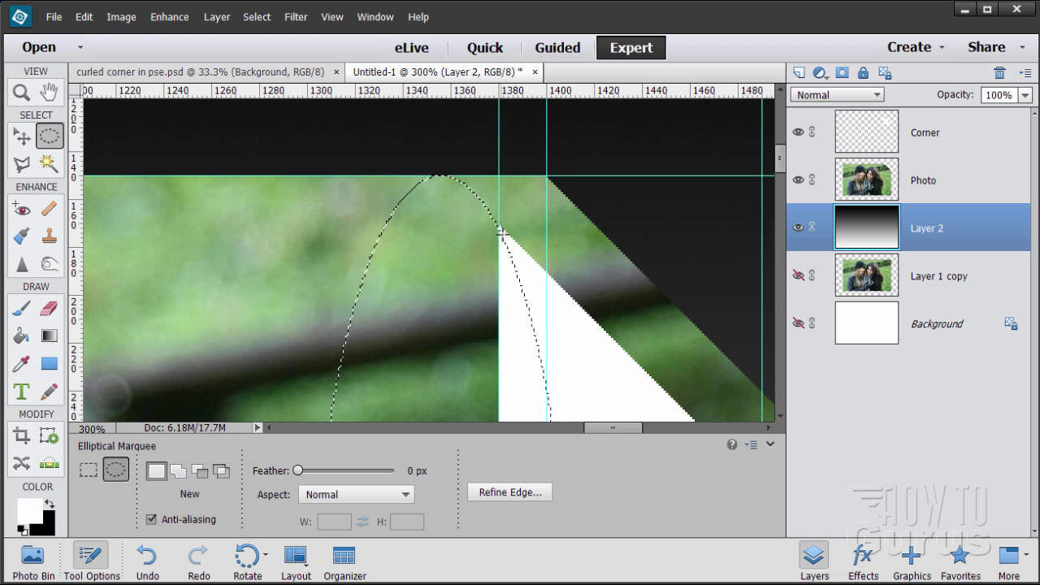
Delete the part of the white triangle inside the elliptical selection on the Corner layer
click(30, 93)
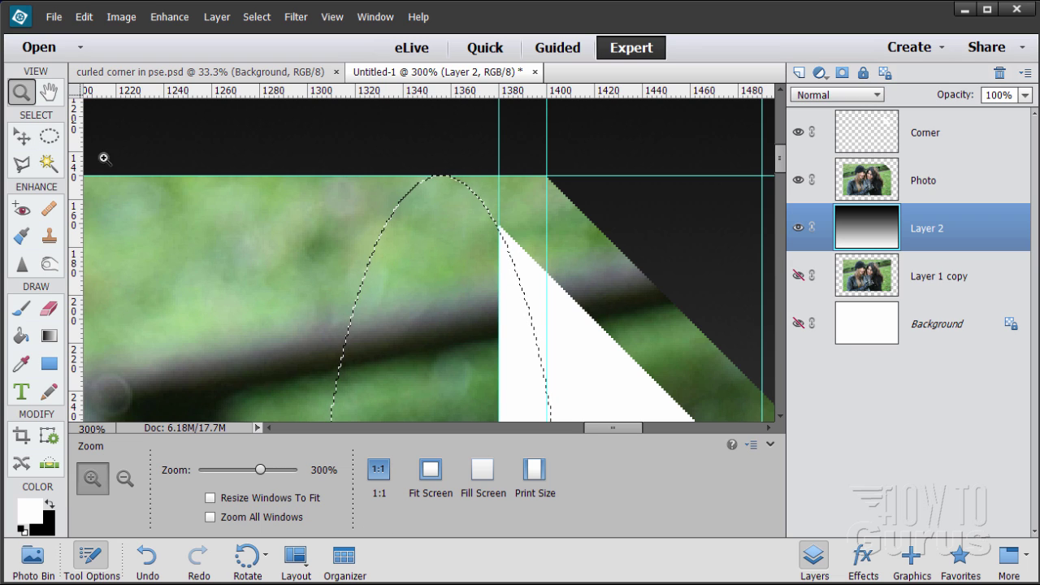
alt+click(487, 337)
alt+click(483, 339)
scroll(485, 338, down, 3)
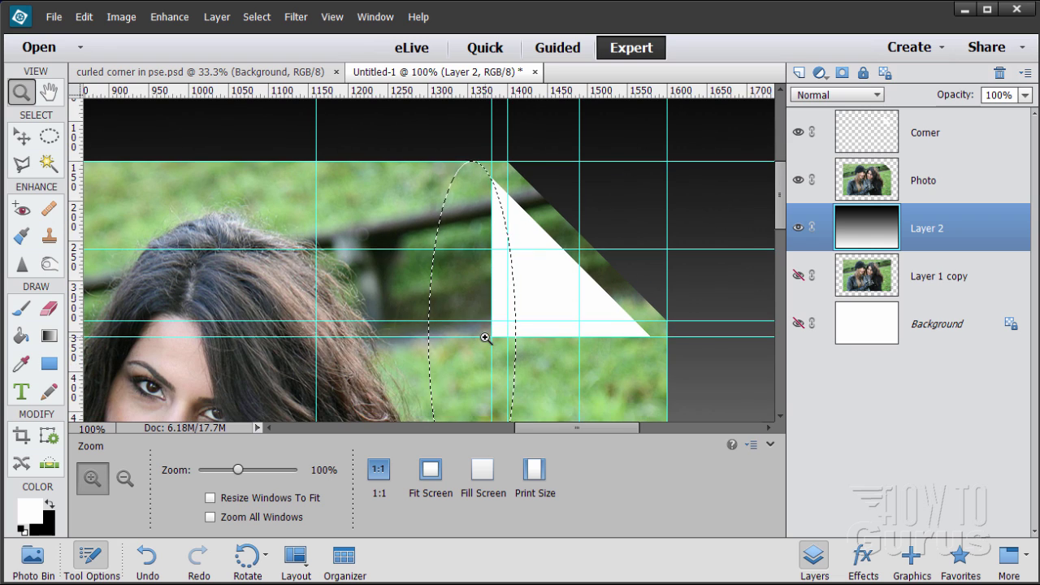
click(21, 137)
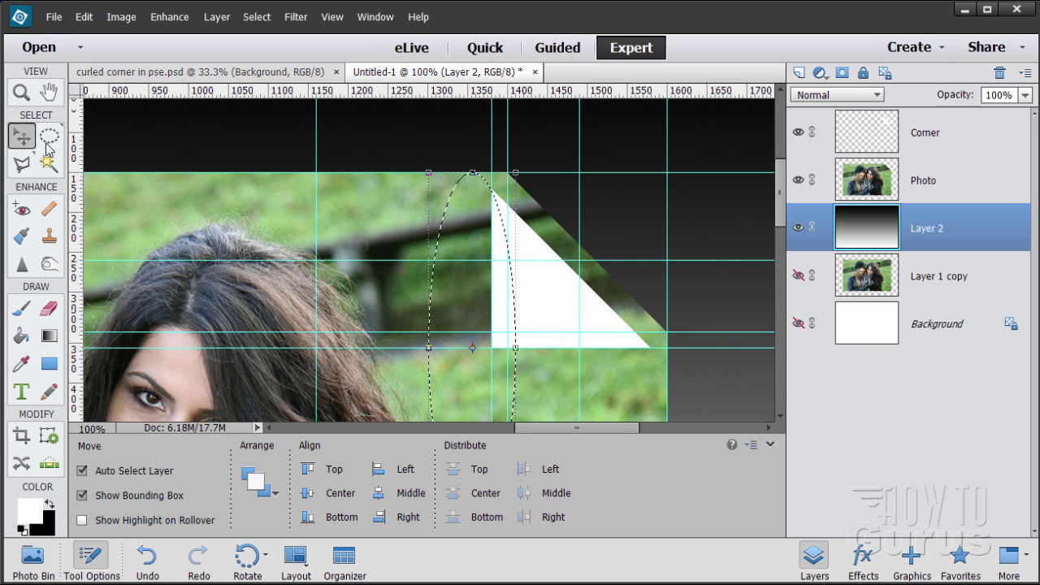
click(949, 137)
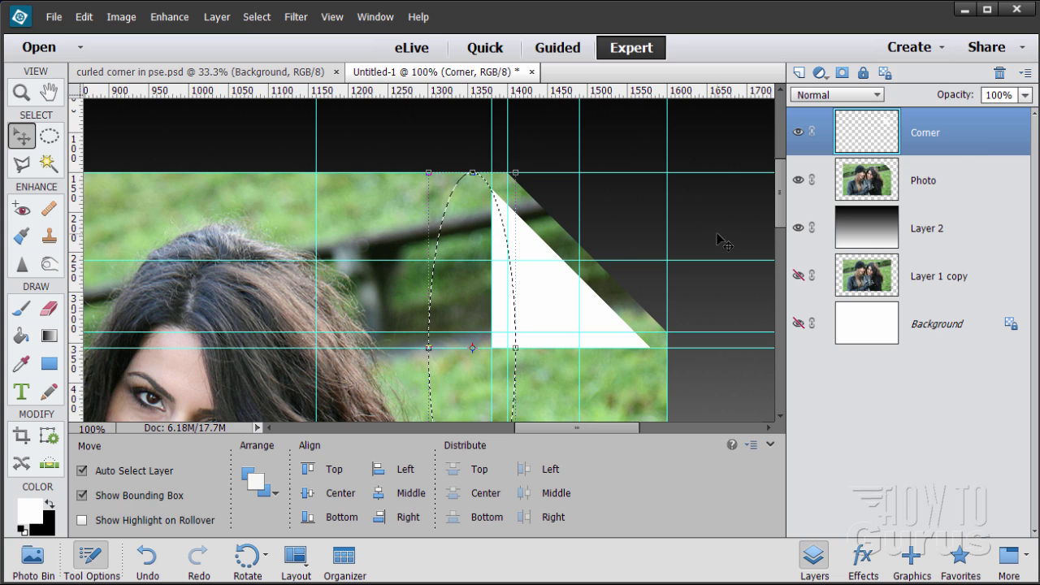
key(Delete)
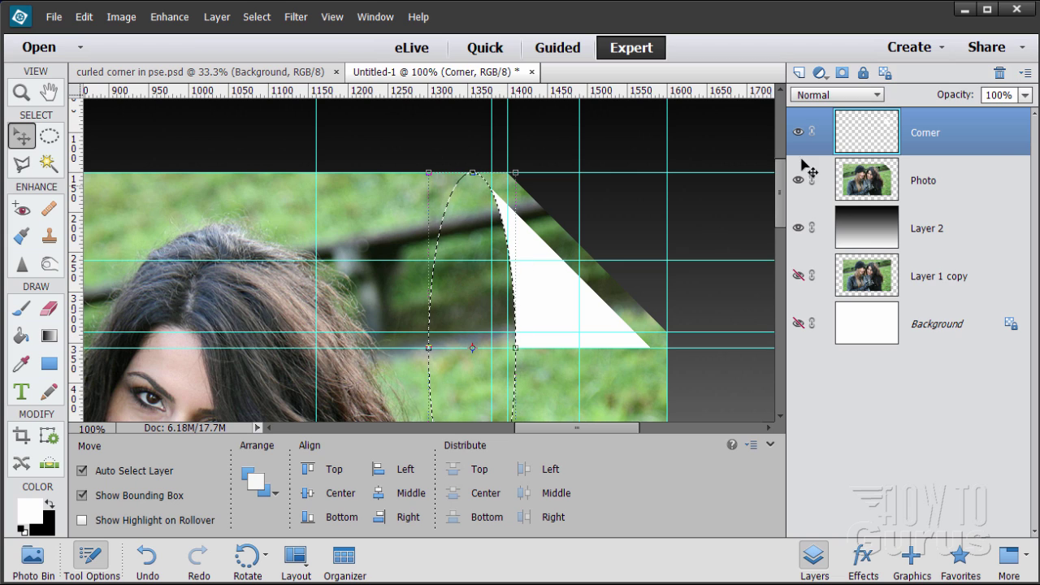
Activate the Photo layer and invert the elliptical selection
click(938, 194)
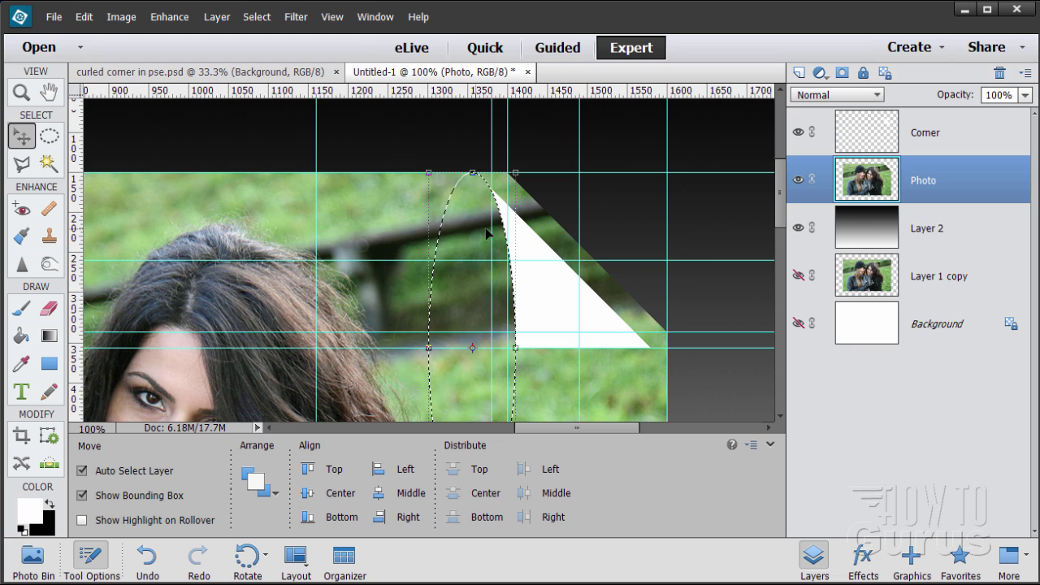
click(217, 18)
mouse_move(257, 17)
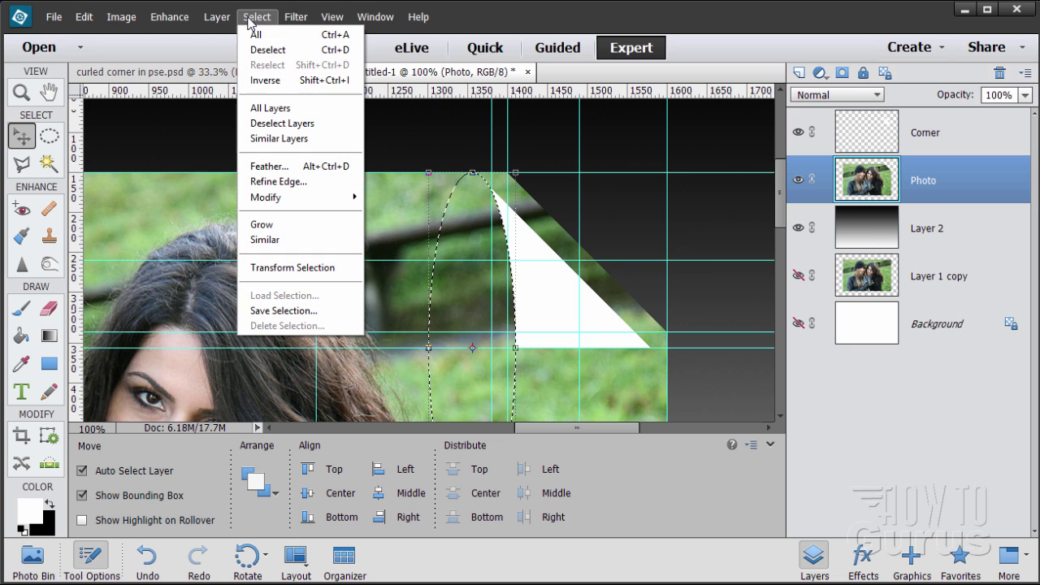
click(260, 81)
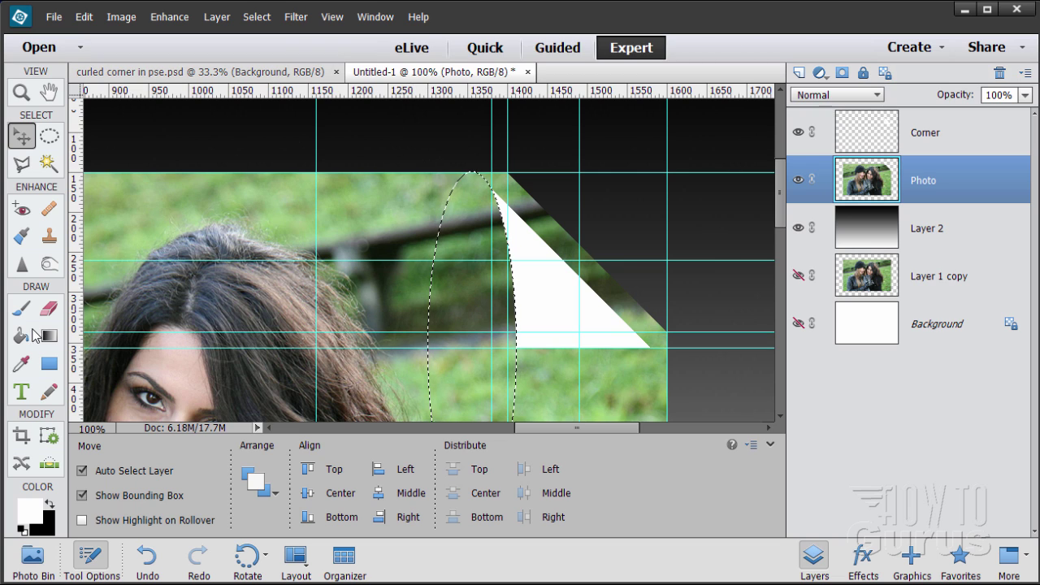
Switch to the Eraser tool and set its brush size to 50 px
click(48, 307)
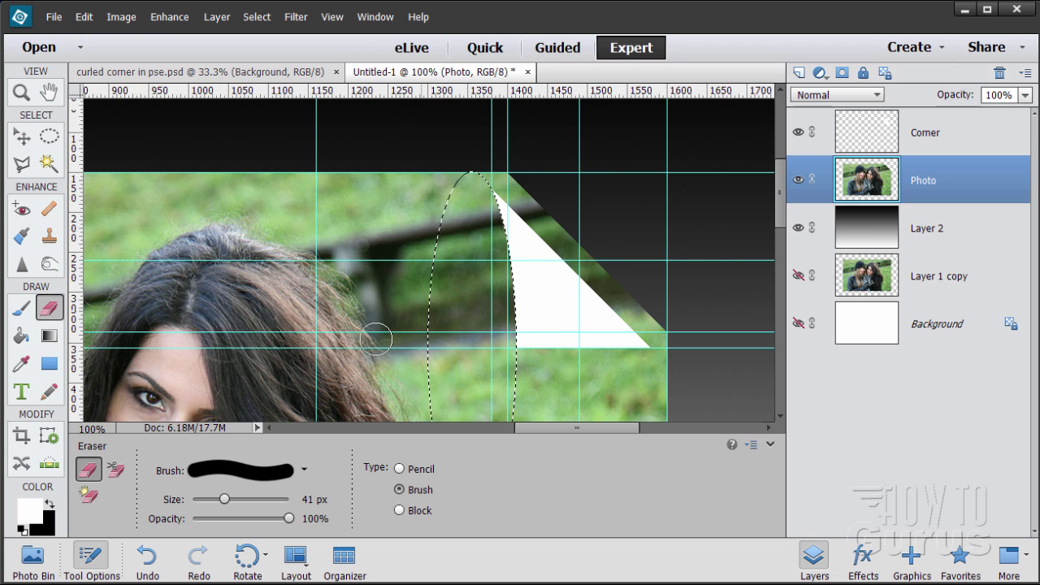
double_click(315, 499)
text(50)
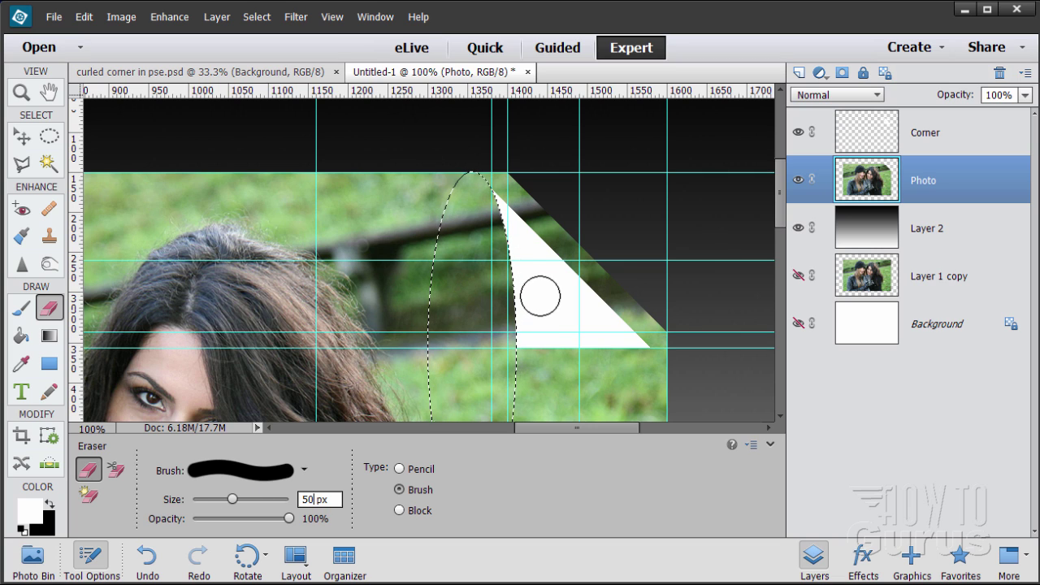
Try erasing the photo's corner beyond the white curl, and undo the strokes
click(502, 167)
drag(502, 167, 480, 160)
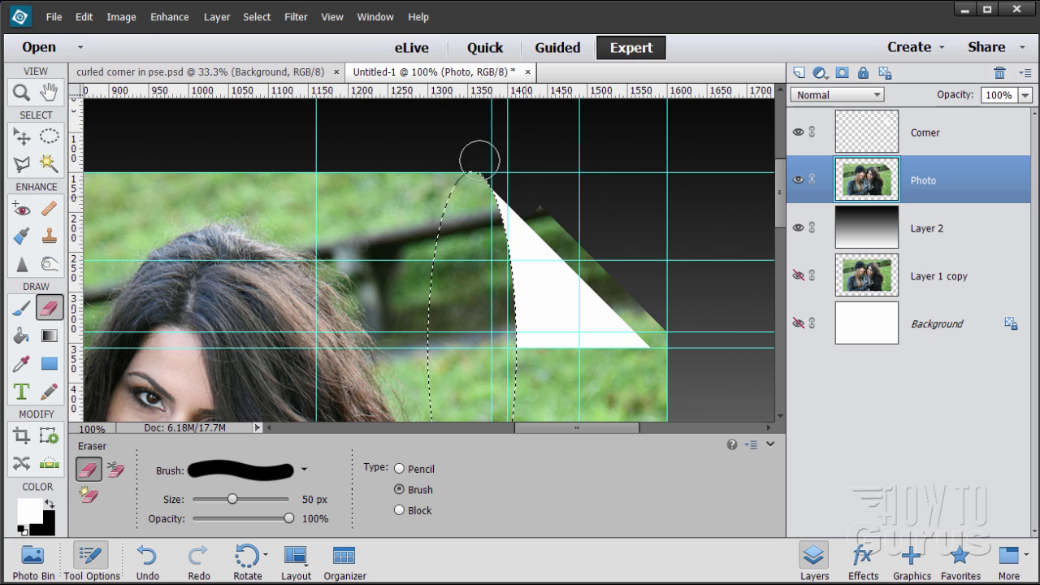
mouse_move(545, 212)
mouse_down()
mouse_move(490, 165)
mouse_move(447, 156)
mouse_up()
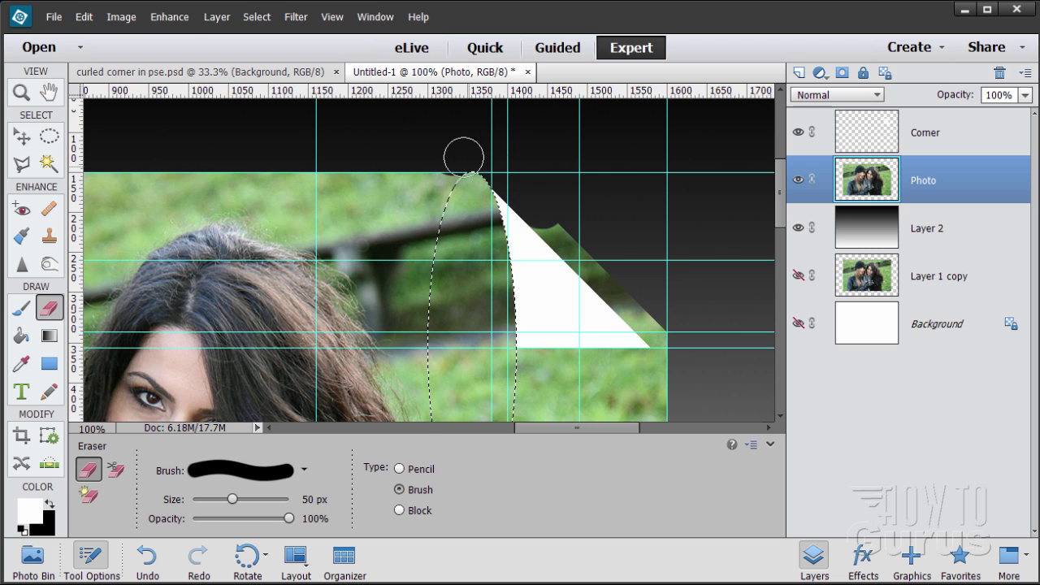
click(121, 17)
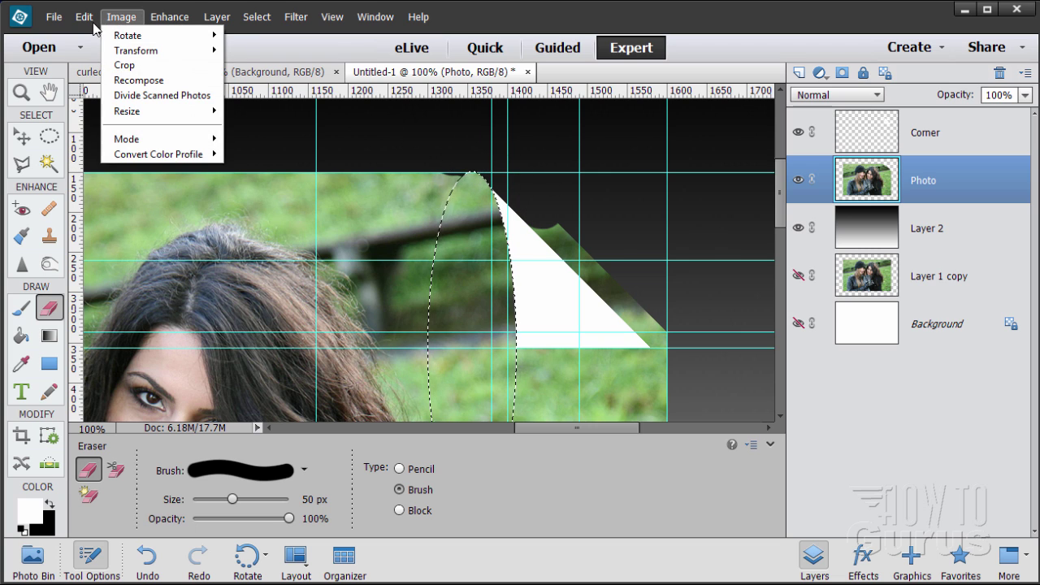
click(101, 31)
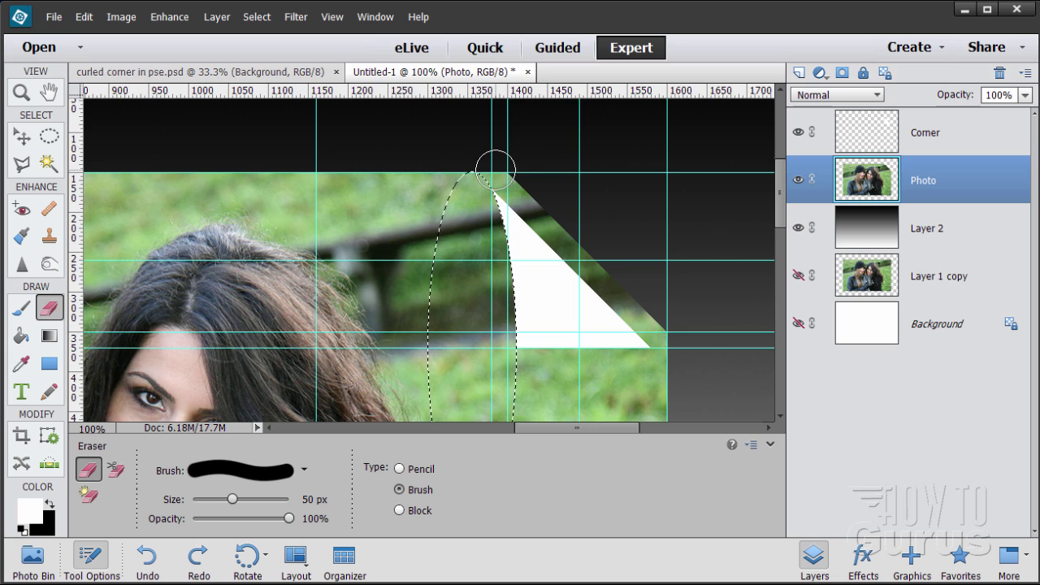
Erase the photo outside the ellipse along the white curl's upper diagonal edge, and clear the selection
mouse_move(514, 183)
mouse_down()
mouse_move(599, 283)
mouse_move(559, 240)
mouse_move(576, 260)
mouse_move(557, 249)
mouse_up()
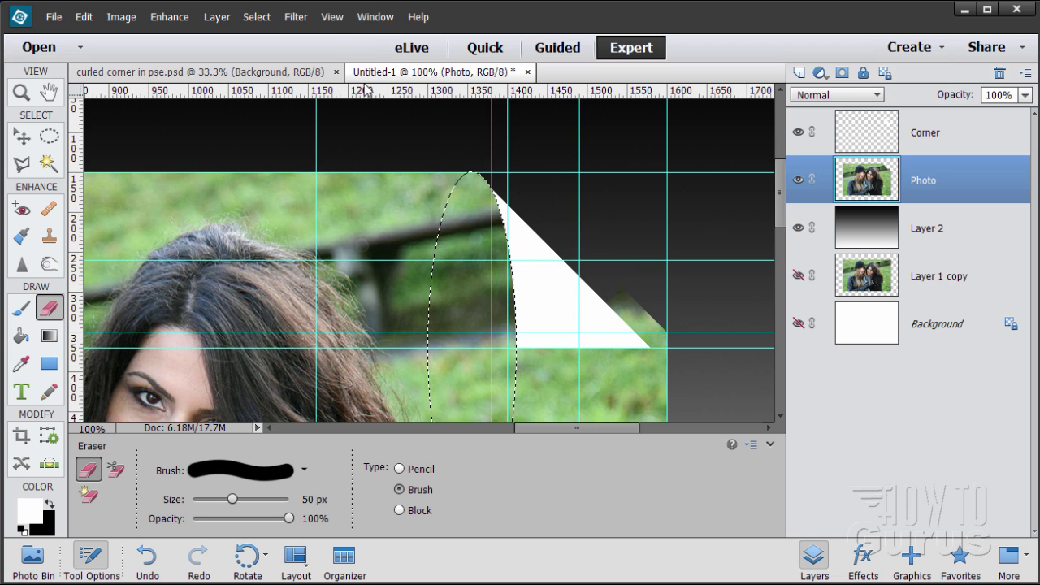
click(257, 17)
click(261, 46)
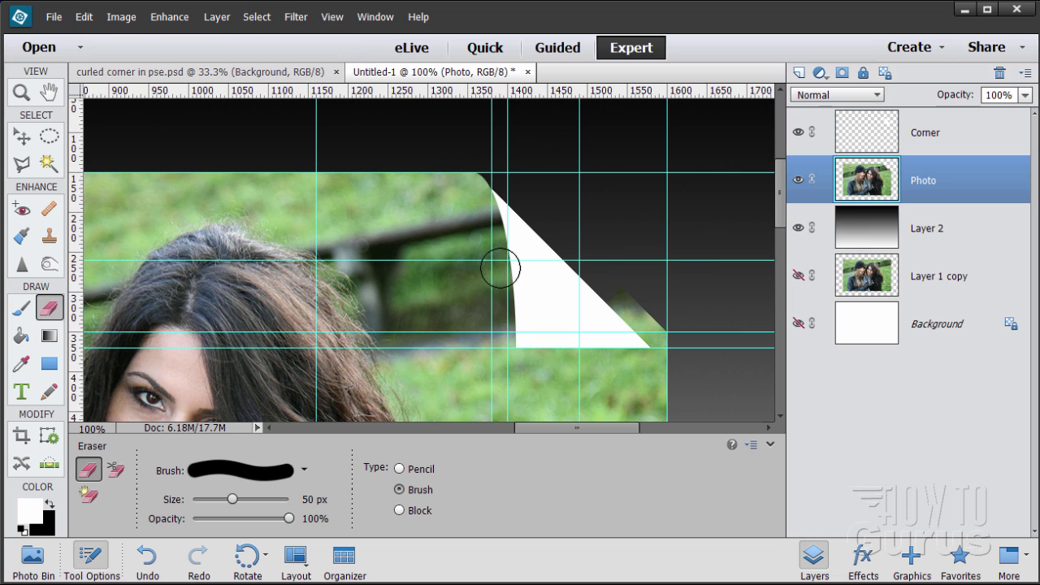
drag(470, 196, 492, 205)
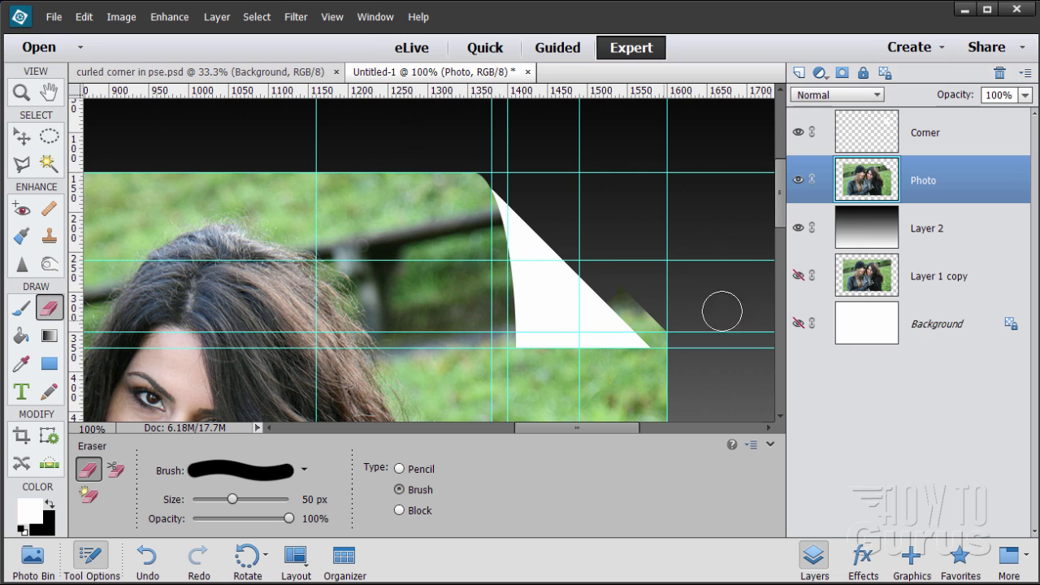
Examine the white curl's lower end and the leftover piece of photo beside its diagonal edge up close
drag(782, 200, 781, 226)
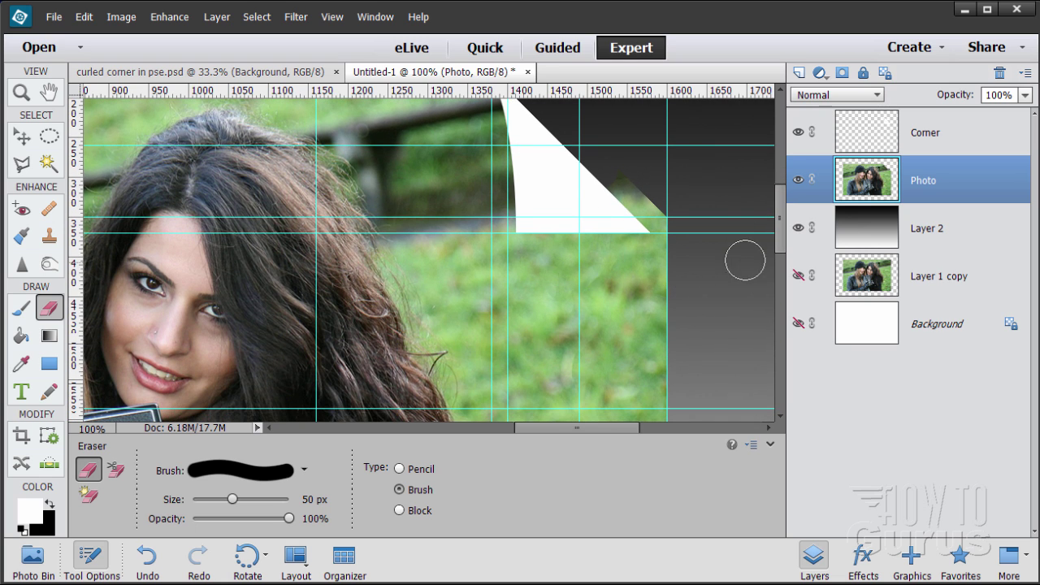
drag(778, 227, 771, 214)
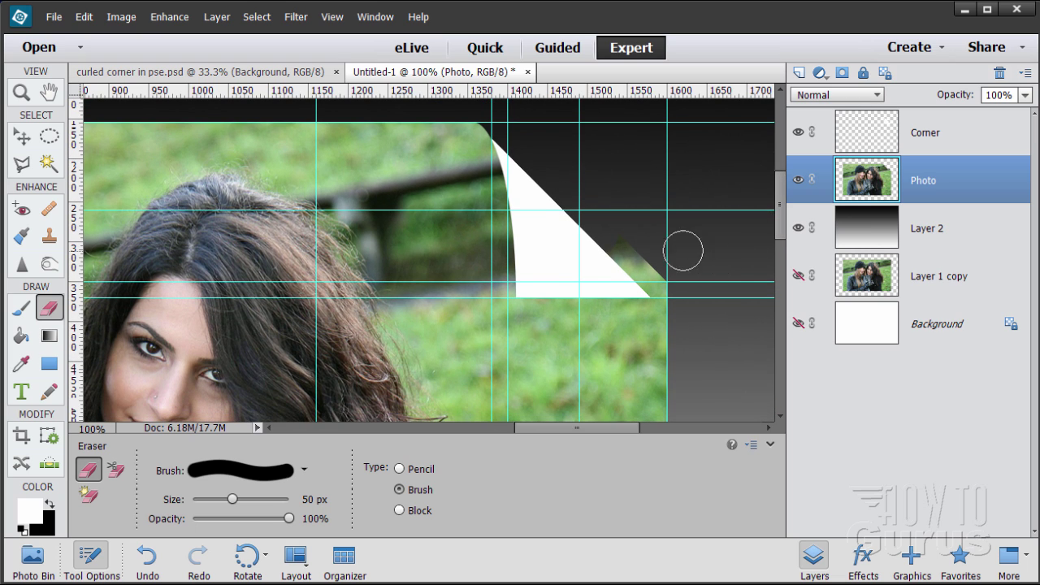
click(21, 91)
click(480, 277)
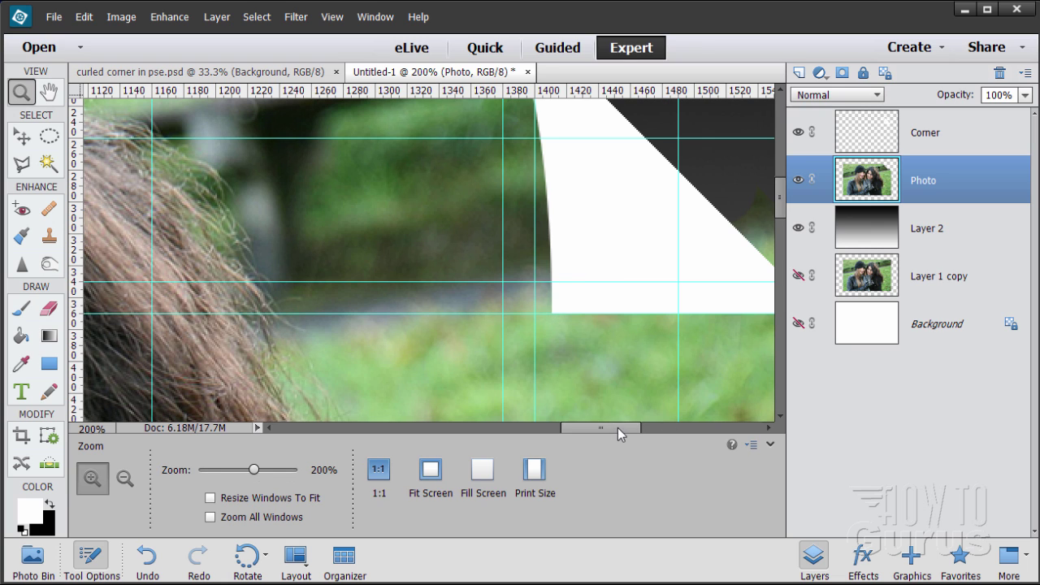
drag(618, 427, 631, 425)
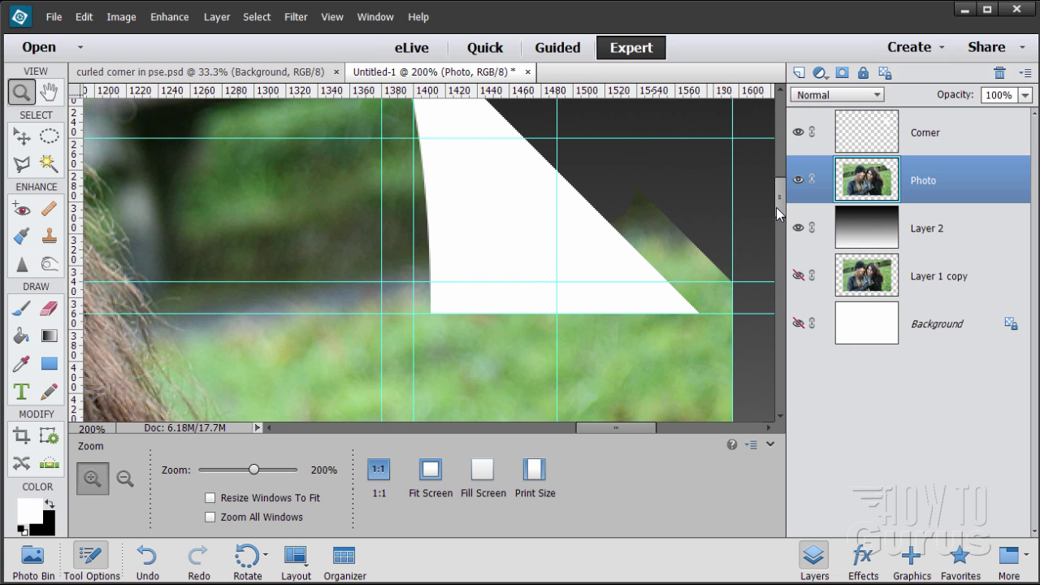
drag(776, 207, 786, 201)
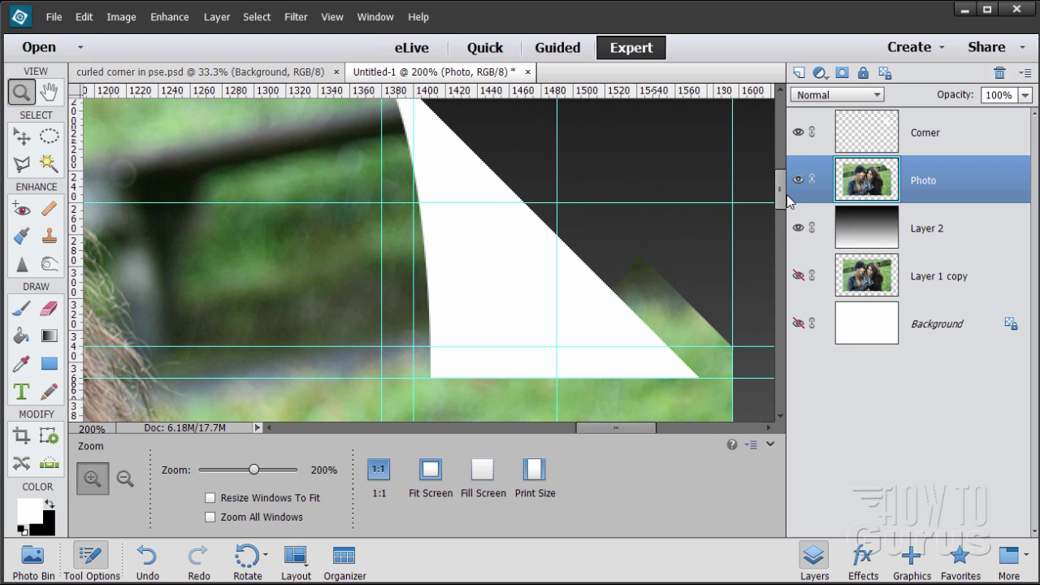
click(24, 138)
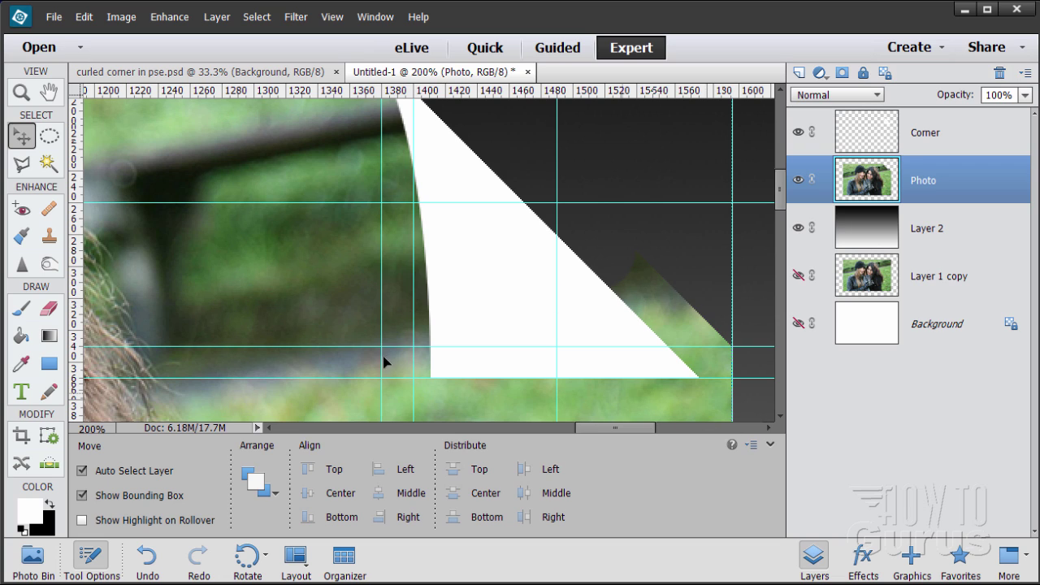
click(23, 92)
key(alt)
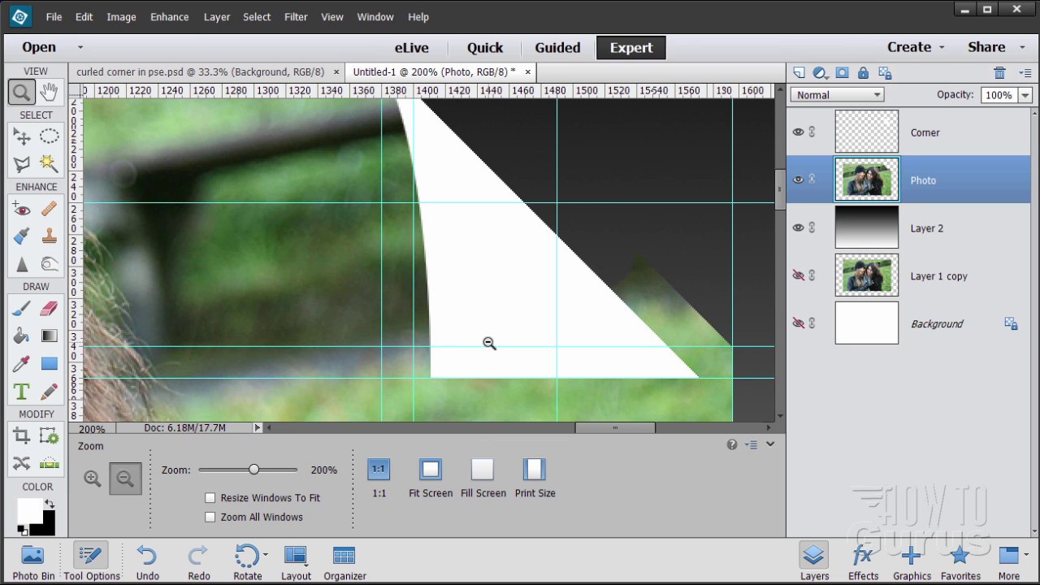
alt+click(490, 343)
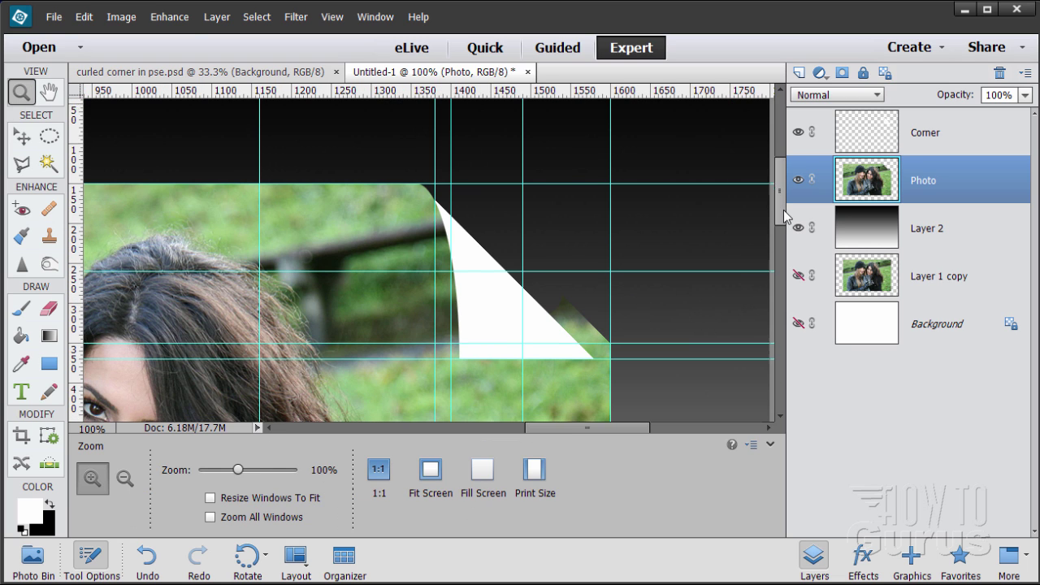
Draw a wide elliptical marquee from the photo's right edge at the 260 px guide to the far-left vertical guide at the white triangle's base
drag(784, 211, 794, 231)
click(50, 134)
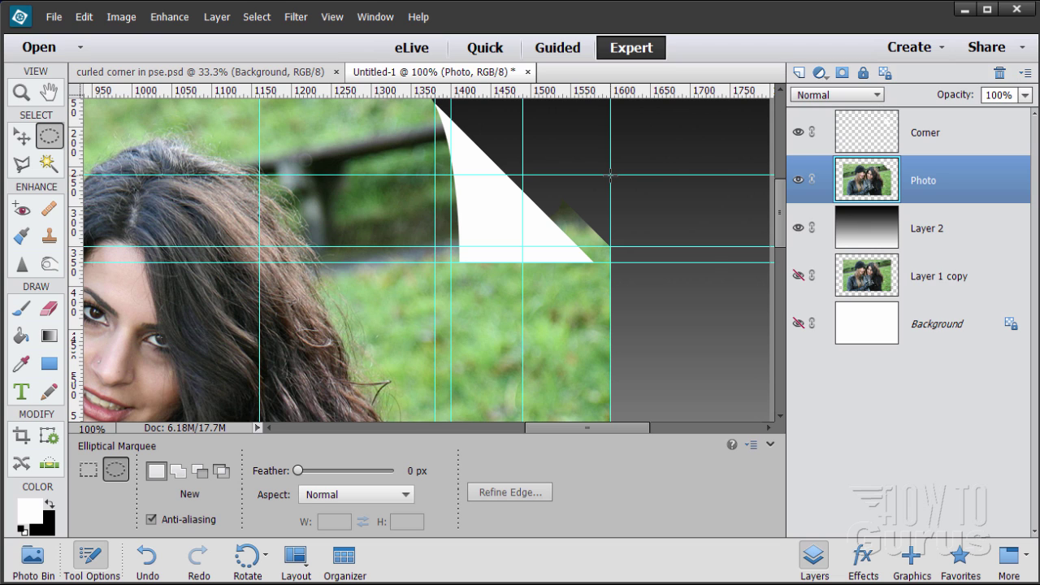
drag(610, 174, 258, 262)
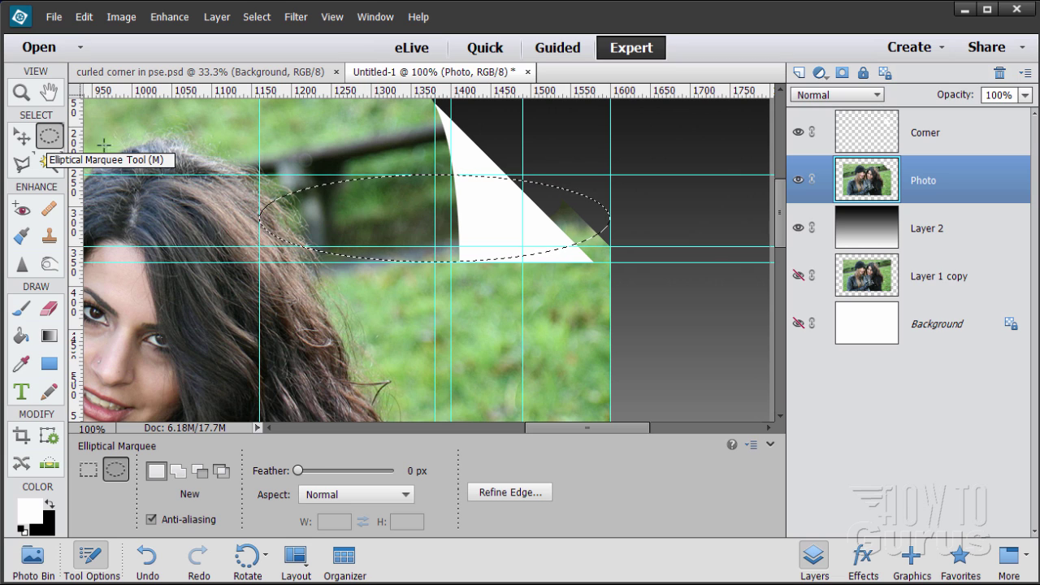
Move the elliptical marquee straight down until its upper curve passes through the white corner's lower-right tip
key(Down)
key(Down)
key(Down)
key(Down)
key(Down)
key(Down)
key(Down)
key(Down)
key(Down)
key(Down)
key(Down)
key(Down)
key(Down)
key(Down)
key(Down)
key(Down)
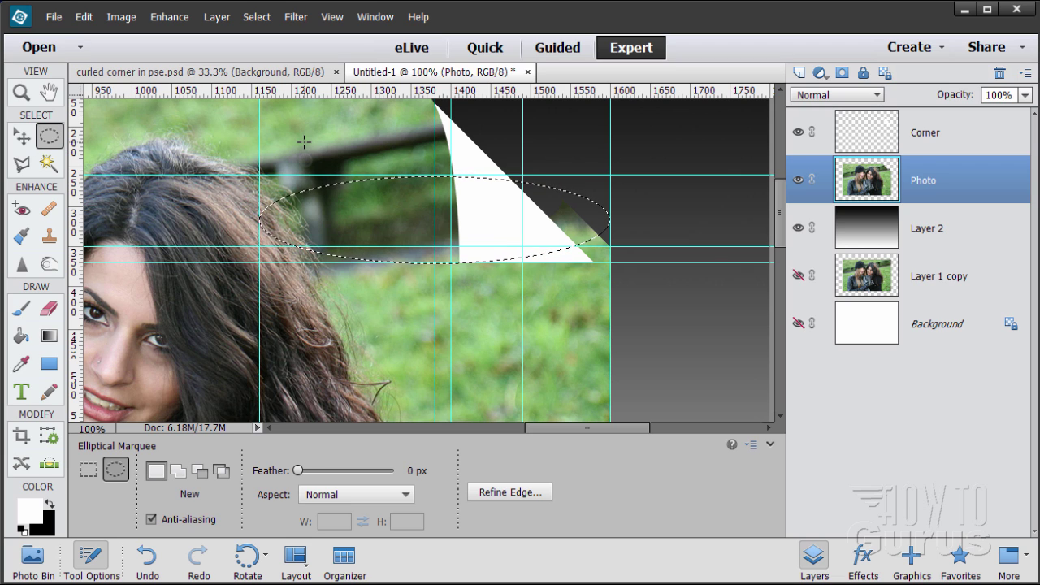
key(Down)
key(Down)
key(Down)
key(Down)
key(Down)
key(Down)
key(Down)
key(Down)
key(Down)
key(Down)
key(Down)
key(Down)
key(Down)
key(Down)
key(Down)
key(Down)
key(Down)
key(Down)
key(Down)
key(Down)
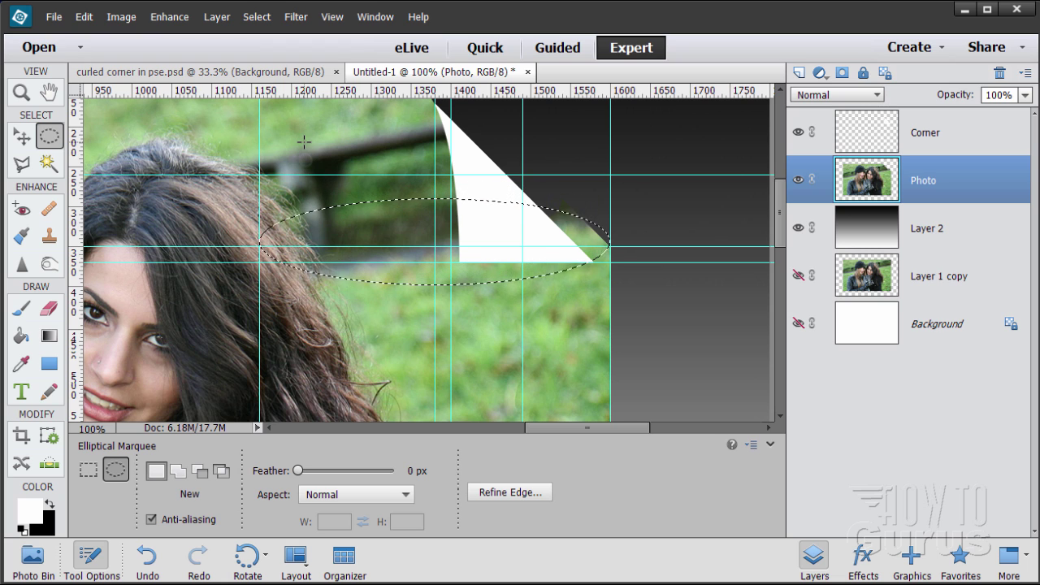
key(Down)
key(Down)
key(Down)
key(Down)
key(Down)
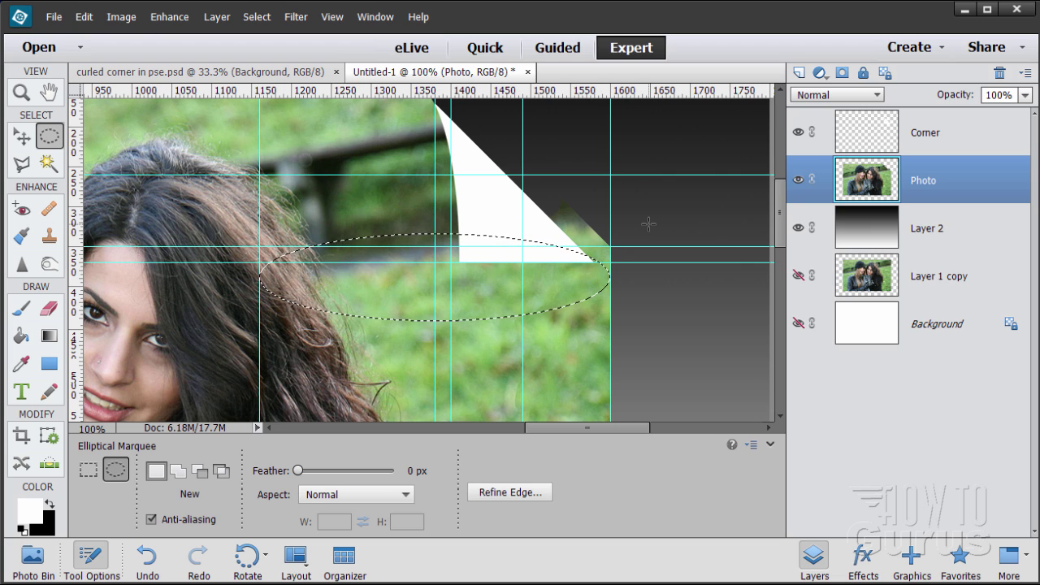
Remove the part of the white curl inside the ellipse on the Corner layer and inspect the cut edge up close
key(alt+bracketright)
key(z)
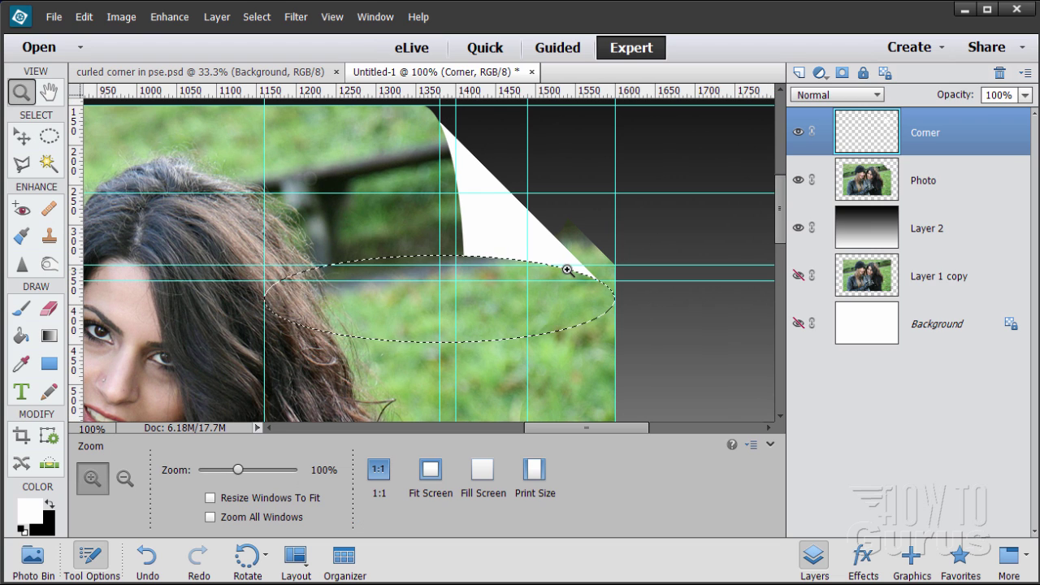
click(599, 289)
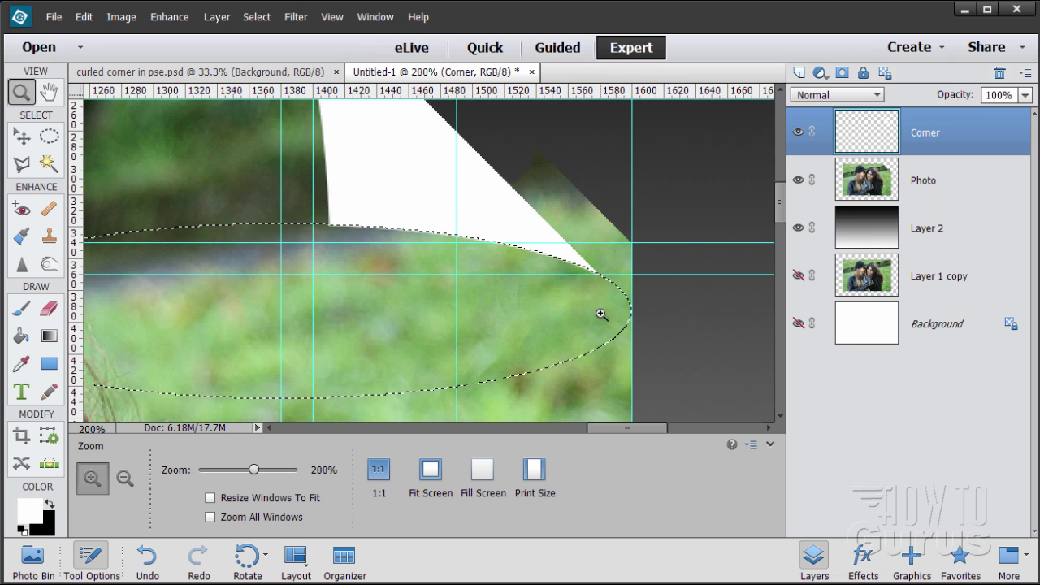
Activate the Photo layer with the Eraser and invert the elliptical selection
click(952, 199)
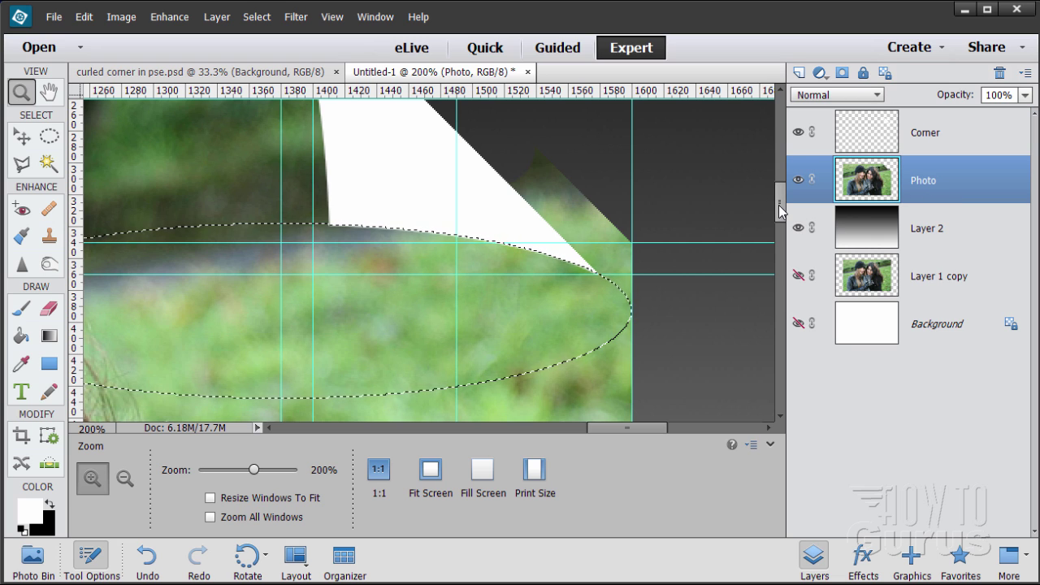
drag(777, 214, 777, 205)
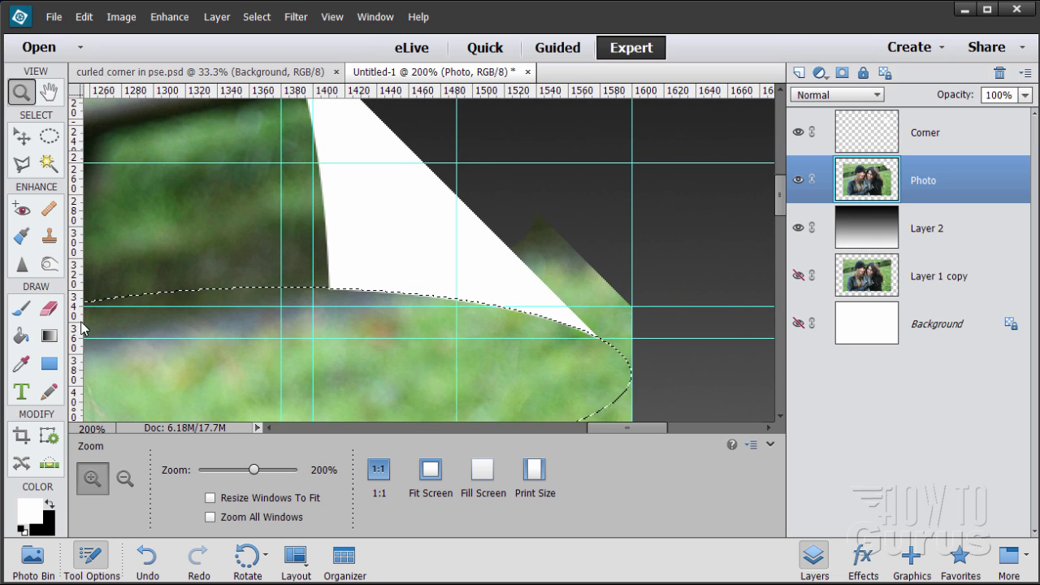
click(50, 307)
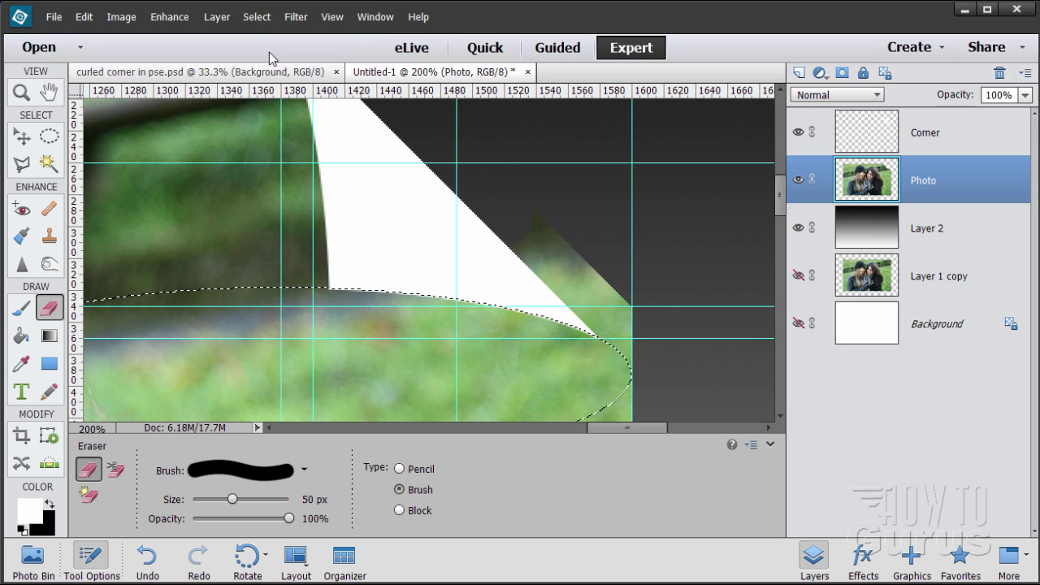
click(257, 17)
click(268, 80)
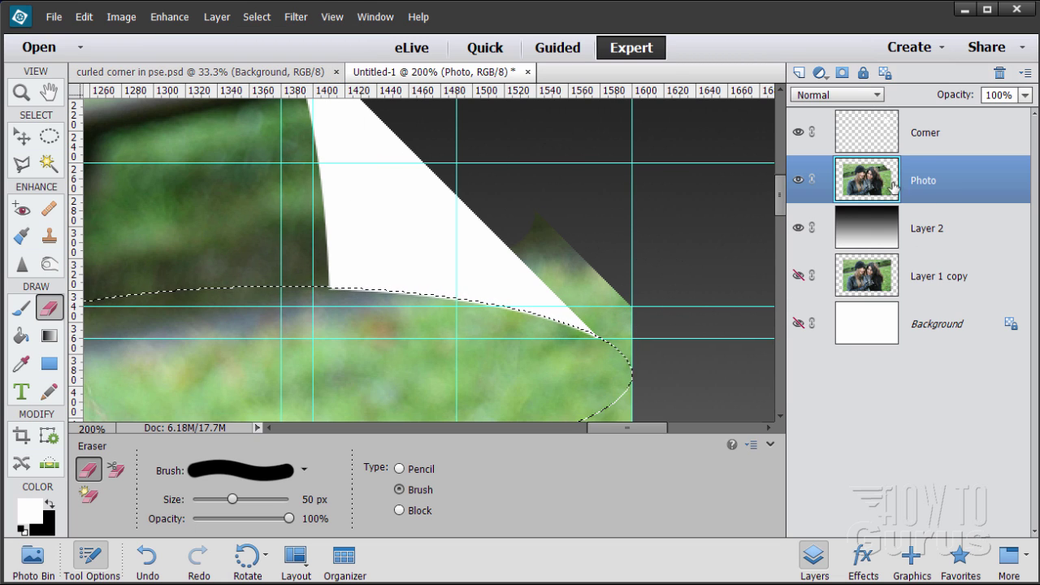
Try erasing the leftover piece of photo beside the curl's diagonal edge, and undo the stroke
mouse_move(520, 246)
mouse_down()
mouse_move(602, 292)
mouse_move(588, 272)
mouse_move(581, 283)
mouse_move(642, 318)
mouse_up()
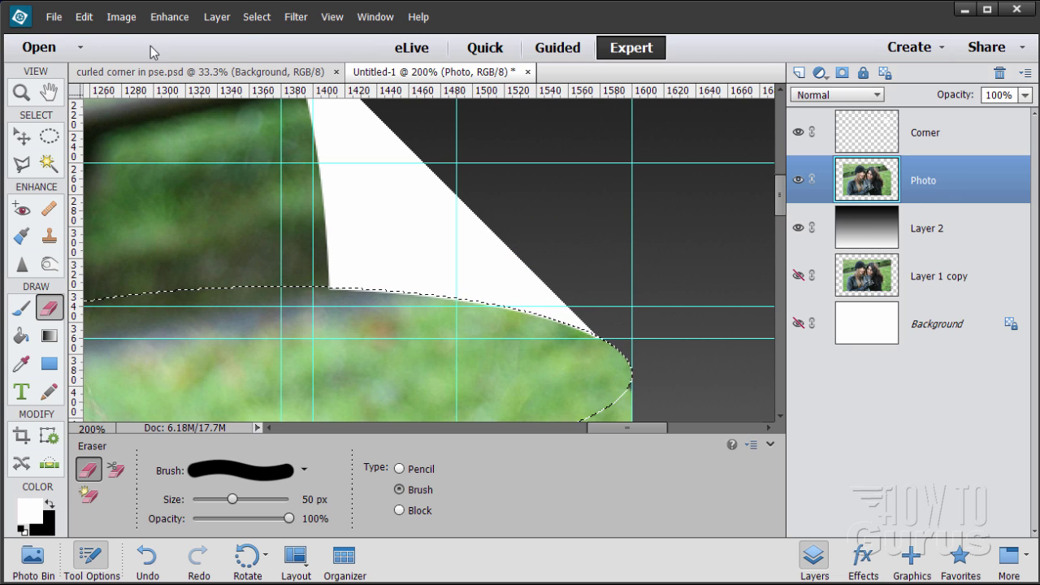
click(85, 16)
click(99, 35)
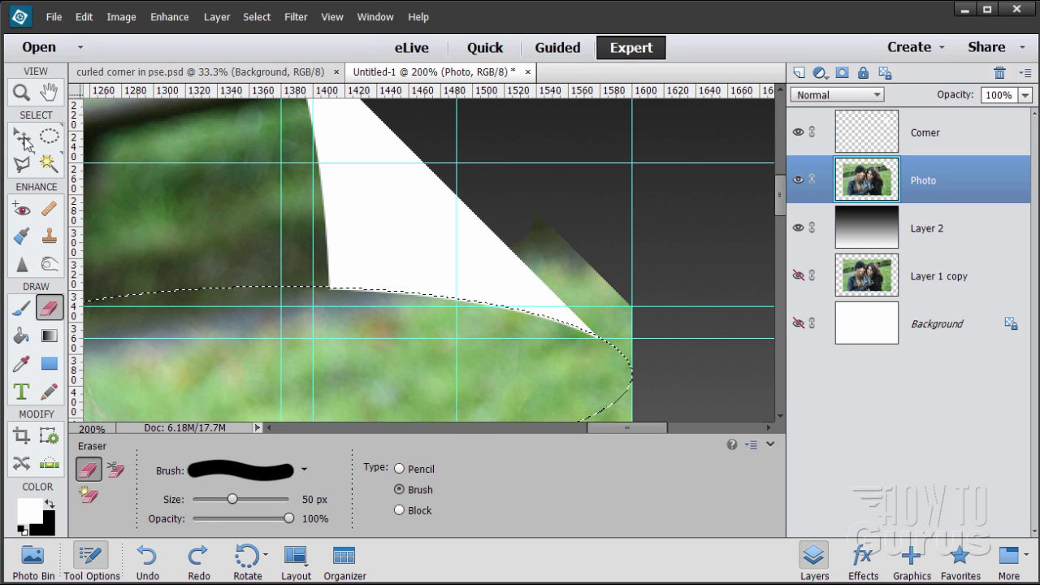
key(v)
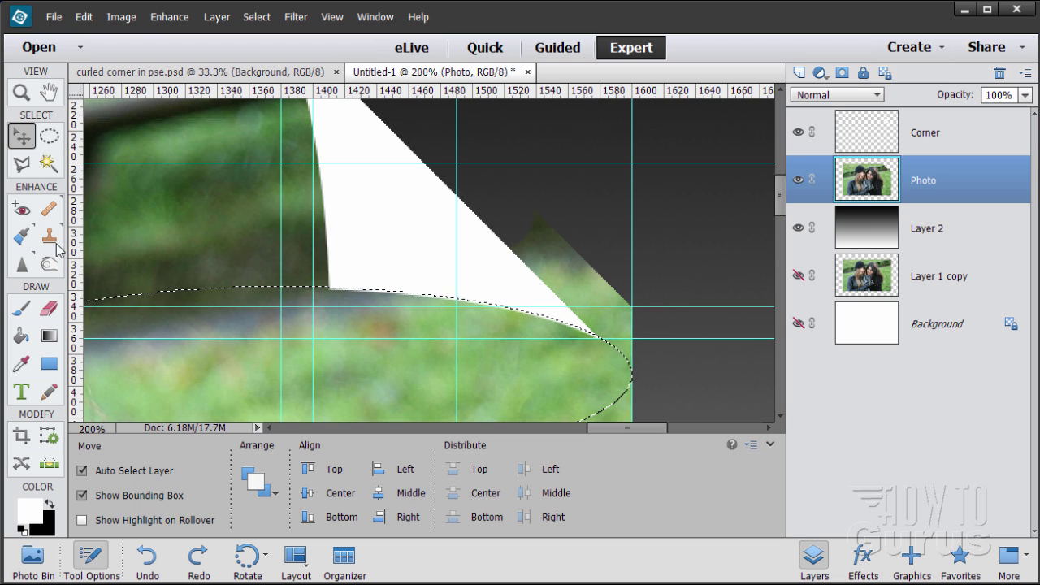
Erase the leftover photo outside the ellipse at the curl's lower end, rounding the photo's edge, and clear the selection
key(e)
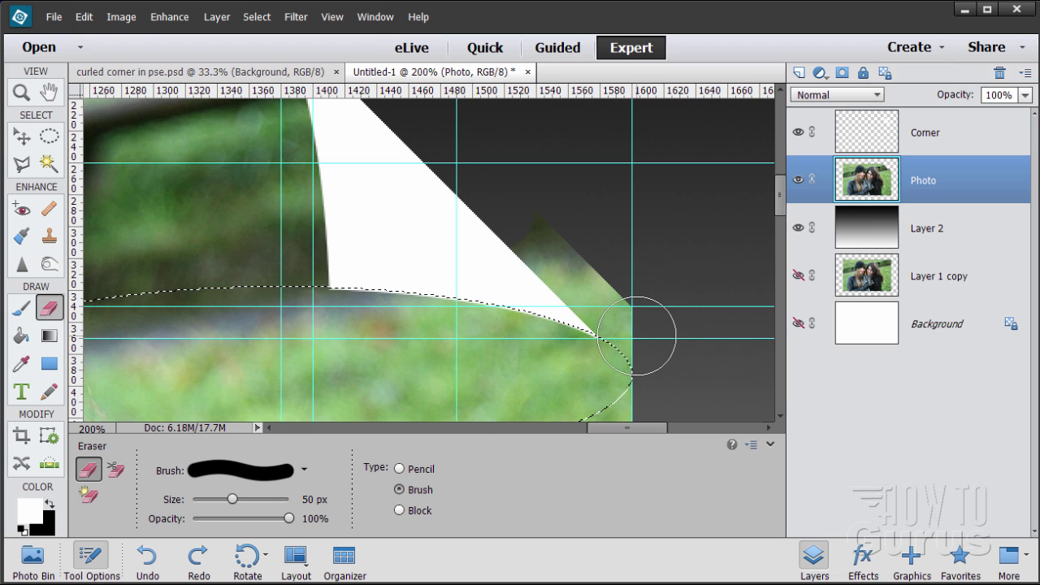
mouse_move(638, 334)
mouse_down()
mouse_move(502, 200)
mouse_move(593, 277)
mouse_up()
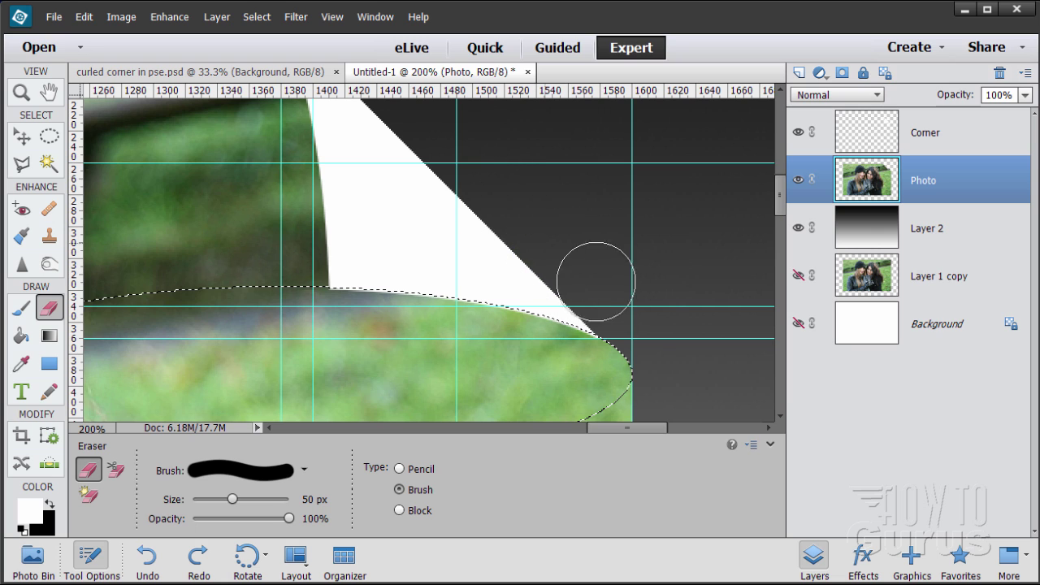
click(256, 16)
click(260, 51)
Hide the guides to show the trimmed corner together with the surrounding photo
click(22, 94)
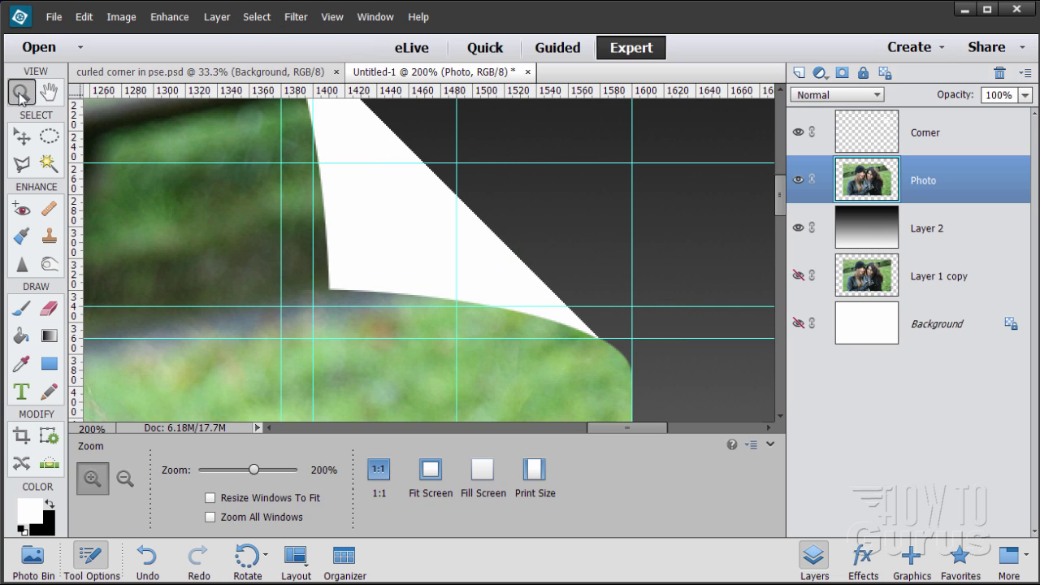
alt+click(325, 317)
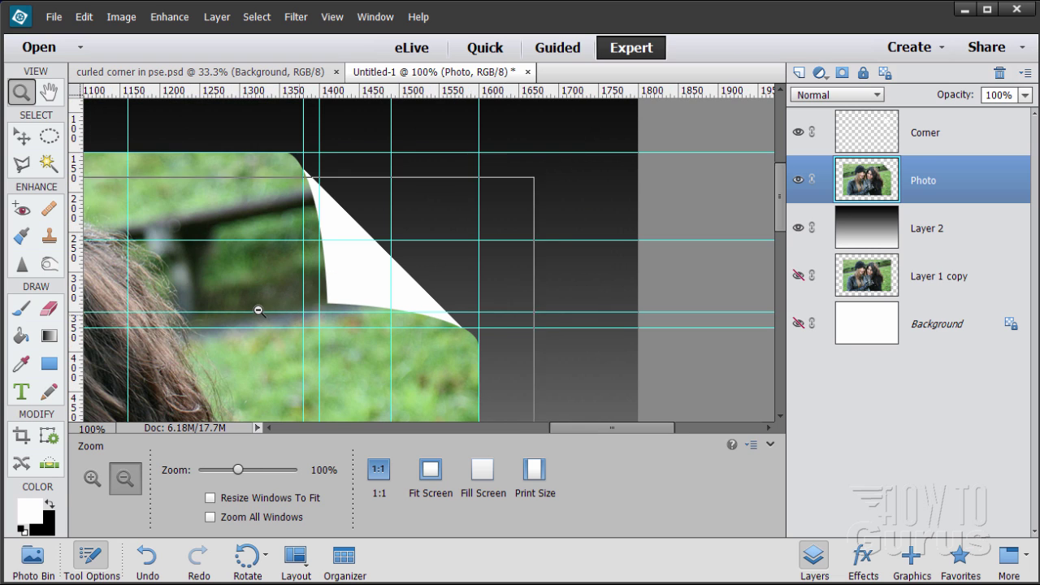
alt+click(309, 316)
drag(609, 432, 549, 439)
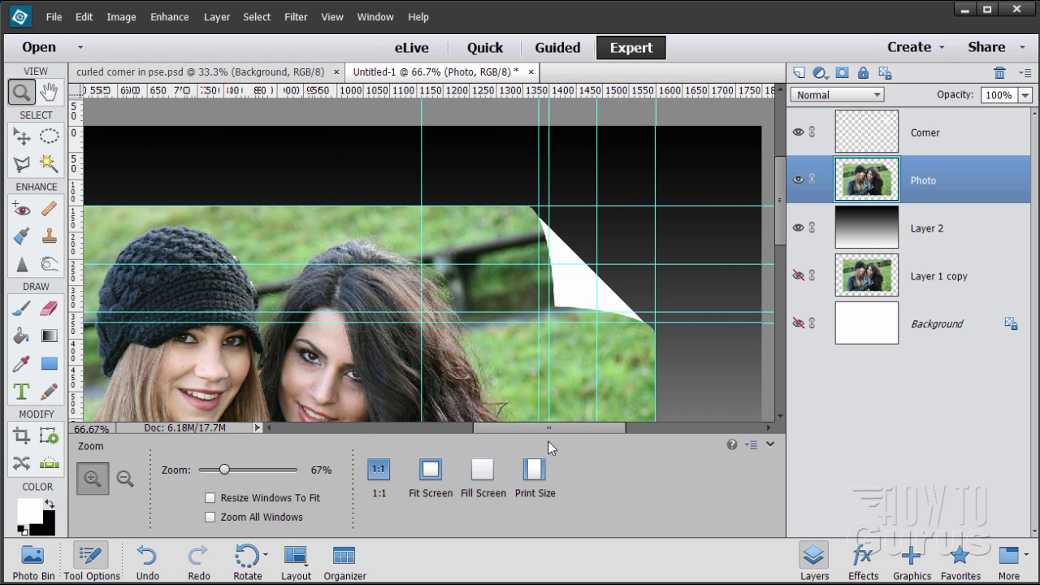
click(26, 141)
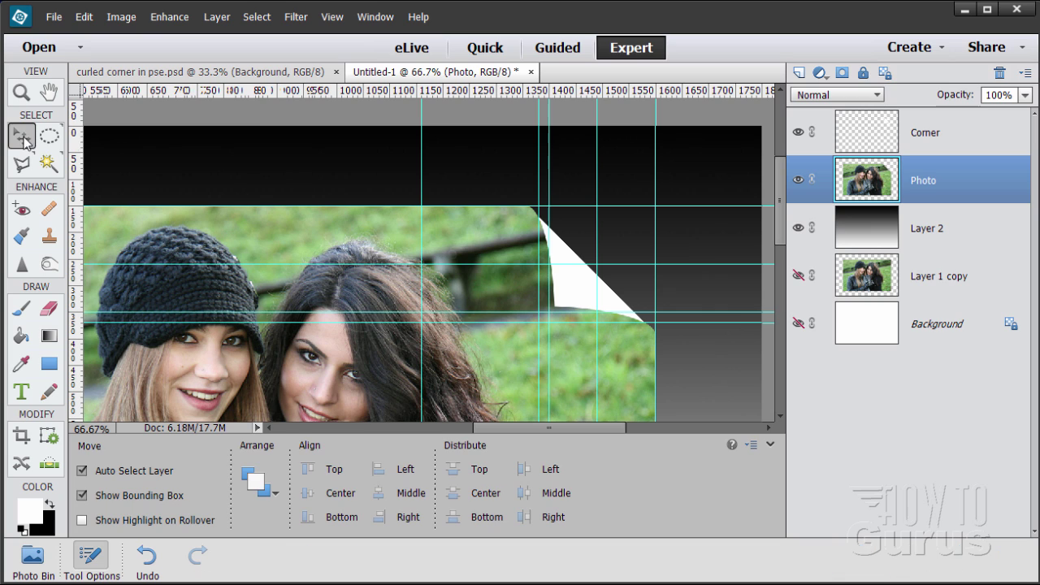
click(331, 16)
click(344, 197)
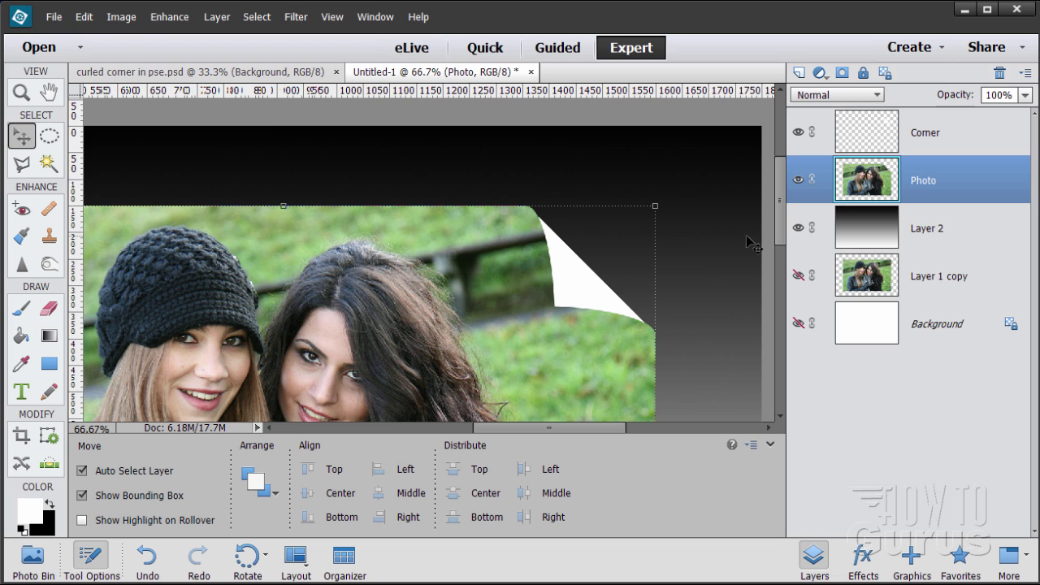
Load the Corner layer's shape as a selection and reset the colors to black foreground and white background
drag(779, 220, 781, 231)
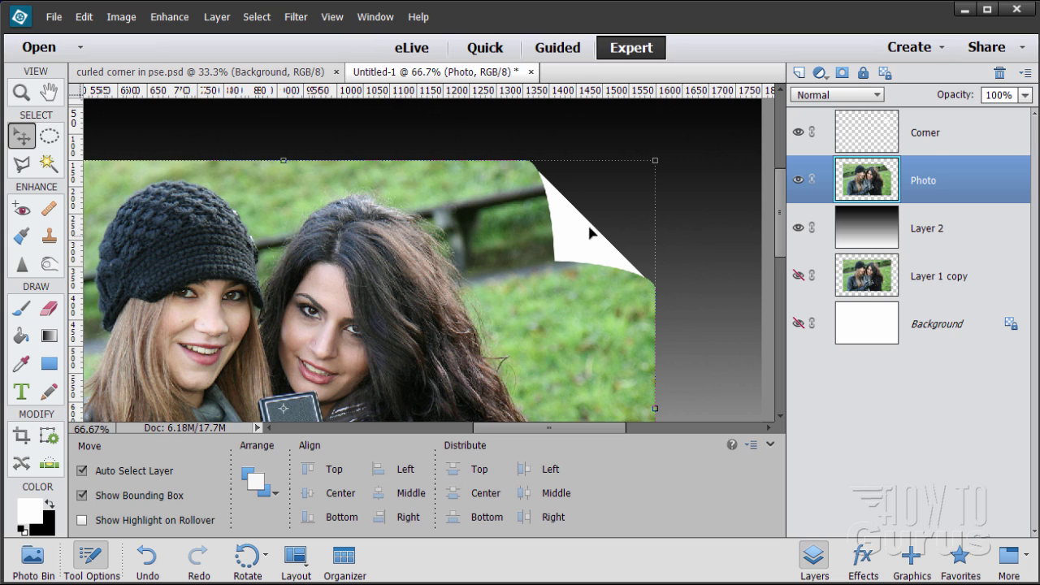
click(926, 145)
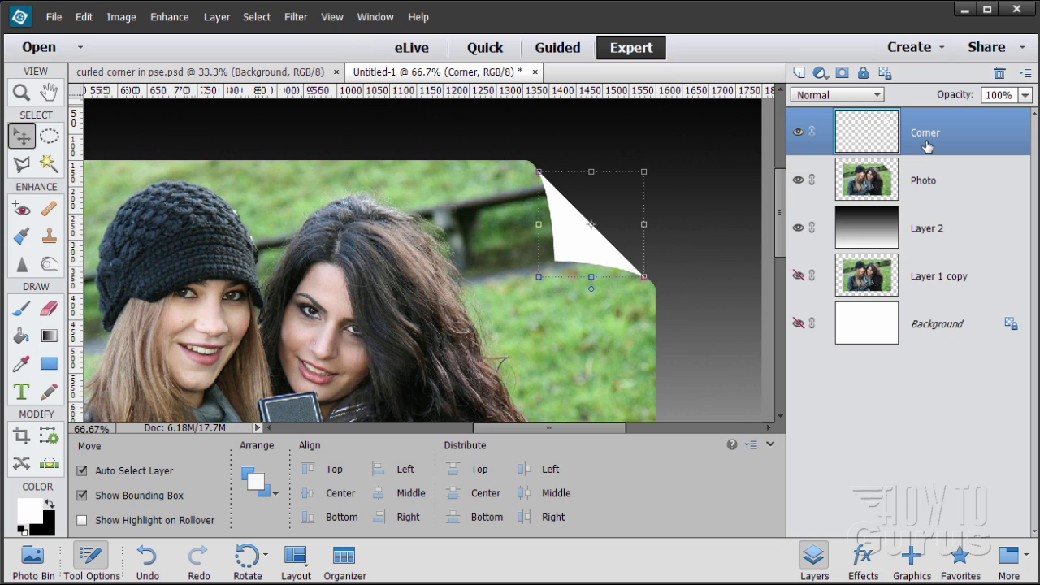
ctrl+click(871, 138)
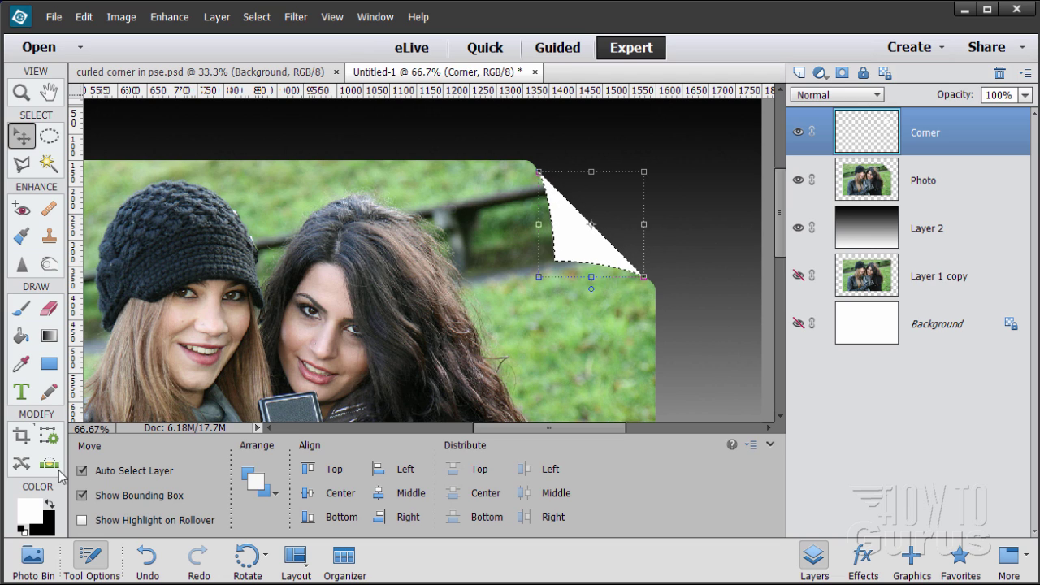
click(22, 530)
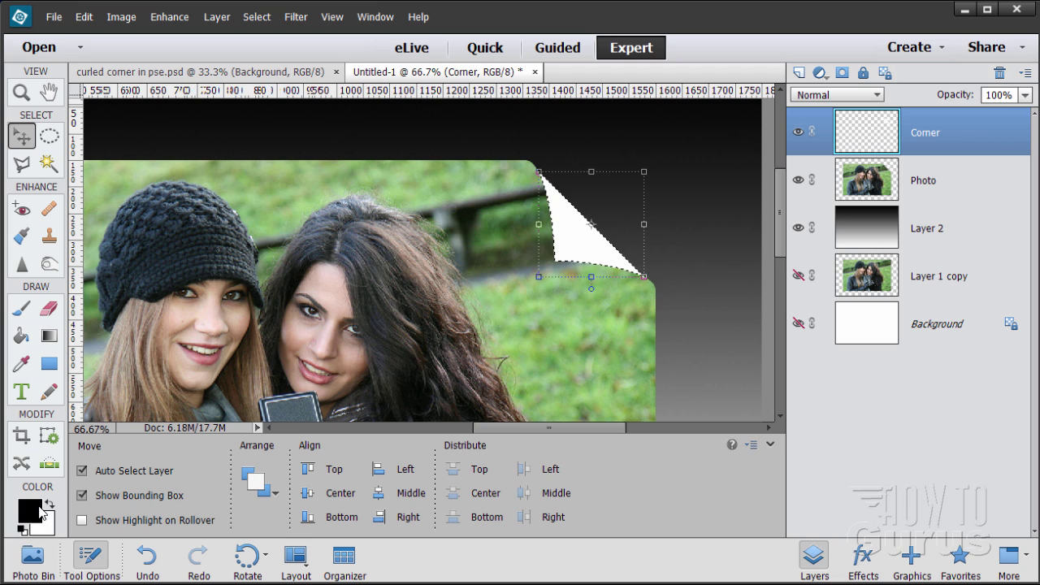
Fill the selected curl with a linear black-to-white gradient running from just beyond its diagonal edge inward, and clear the selection
click(49, 337)
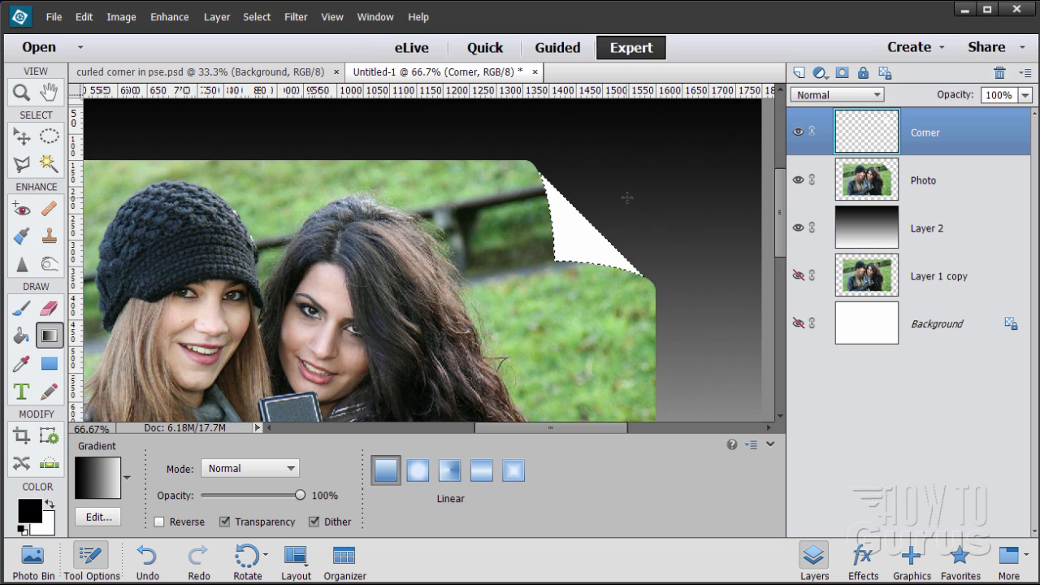
drag(576, 242, 576, 242)
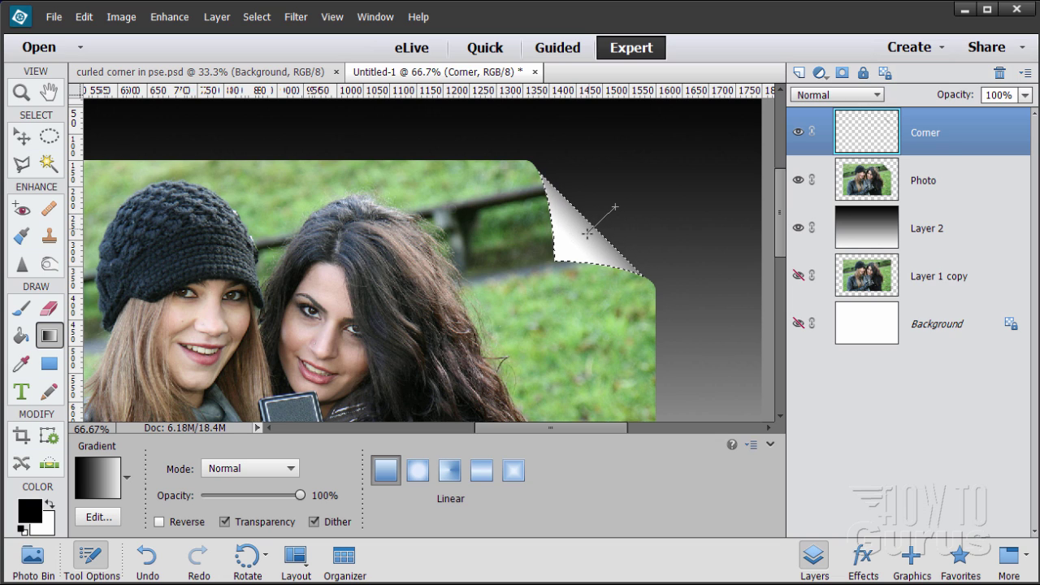
drag(579, 238, 578, 239)
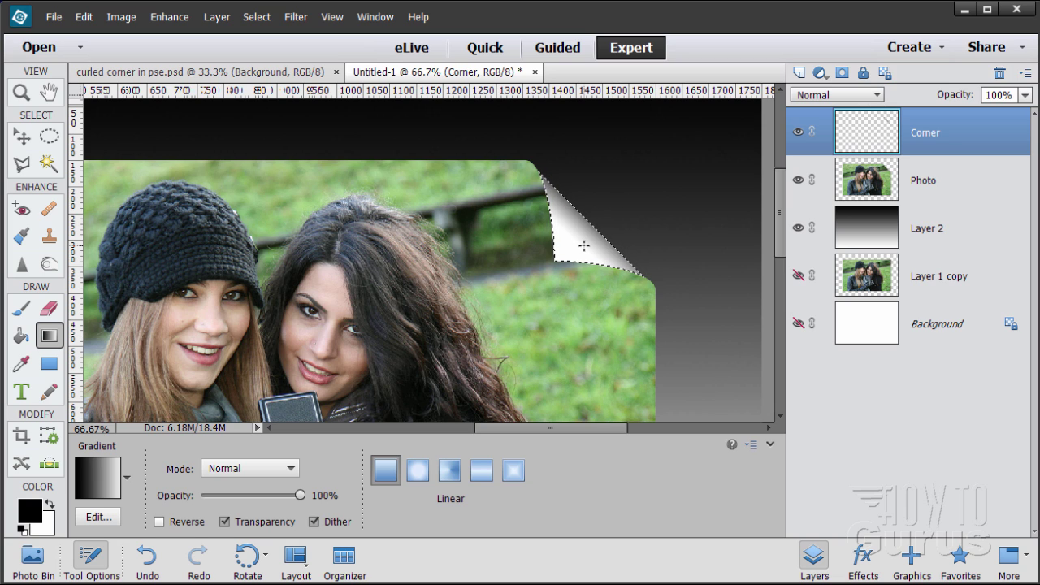
click(258, 17)
click(272, 47)
click(31, 134)
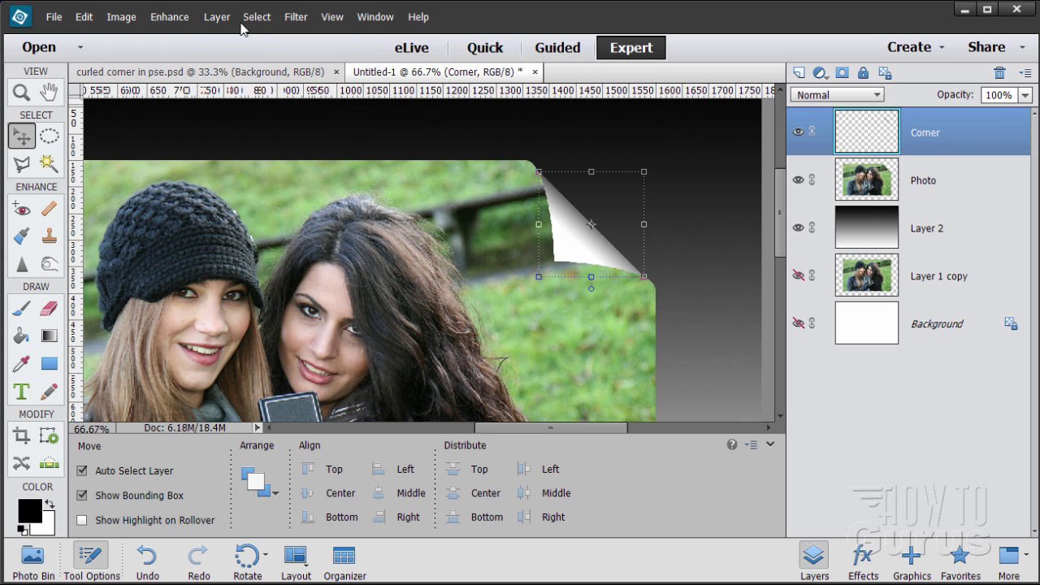
Add a drop shadow to the Corner layer with size 16 px, distance 8 px and 75% opacity
click(217, 18)
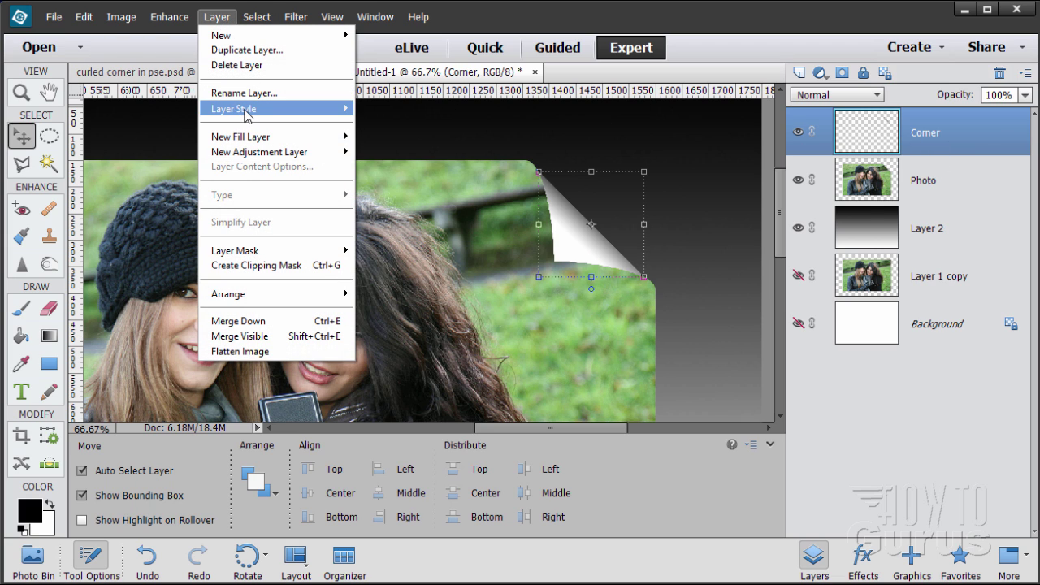
mouse_move(231, 109)
click(400, 109)
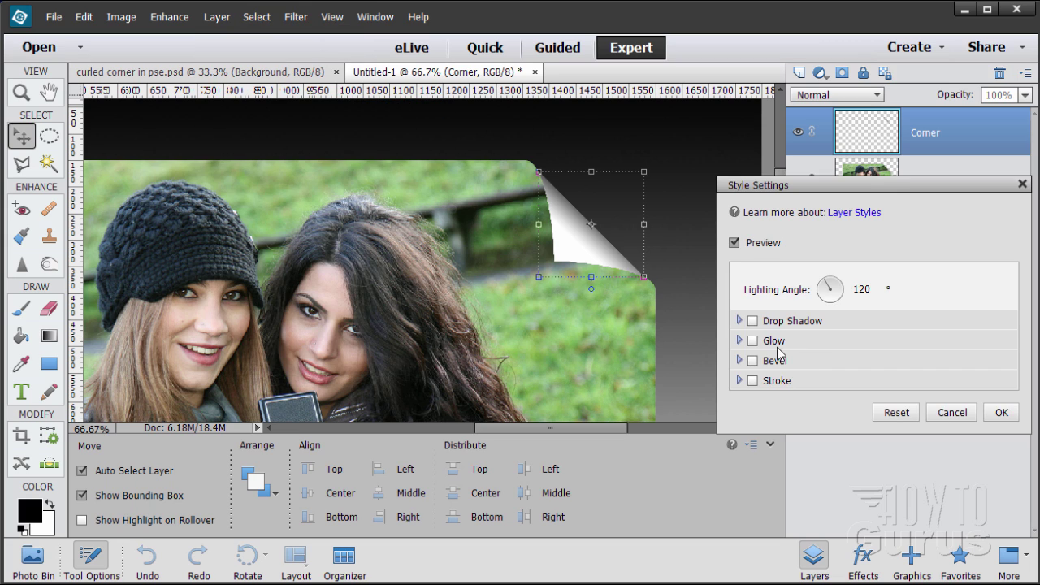
click(752, 320)
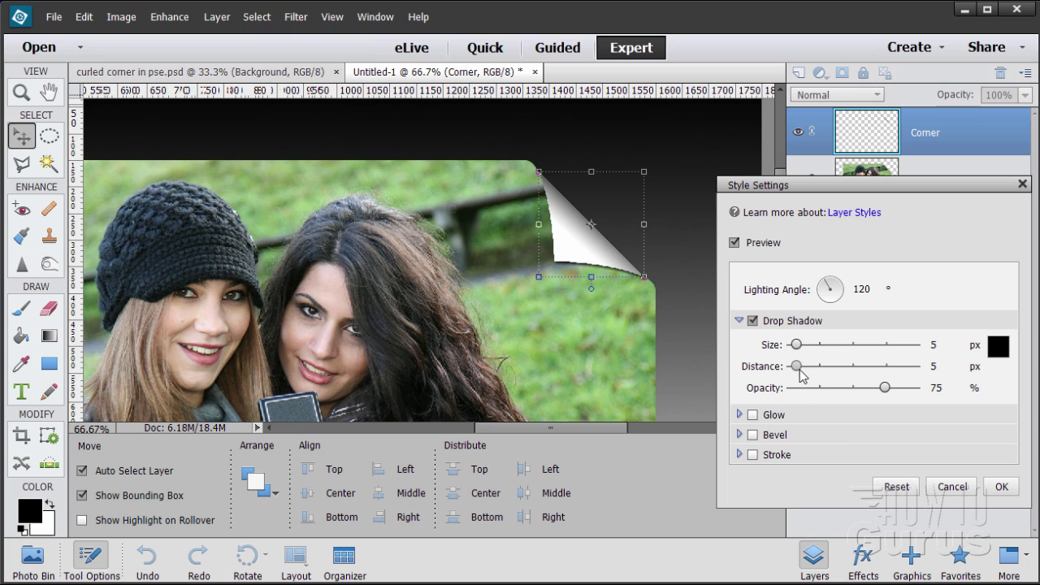
drag(798, 366, 801, 346)
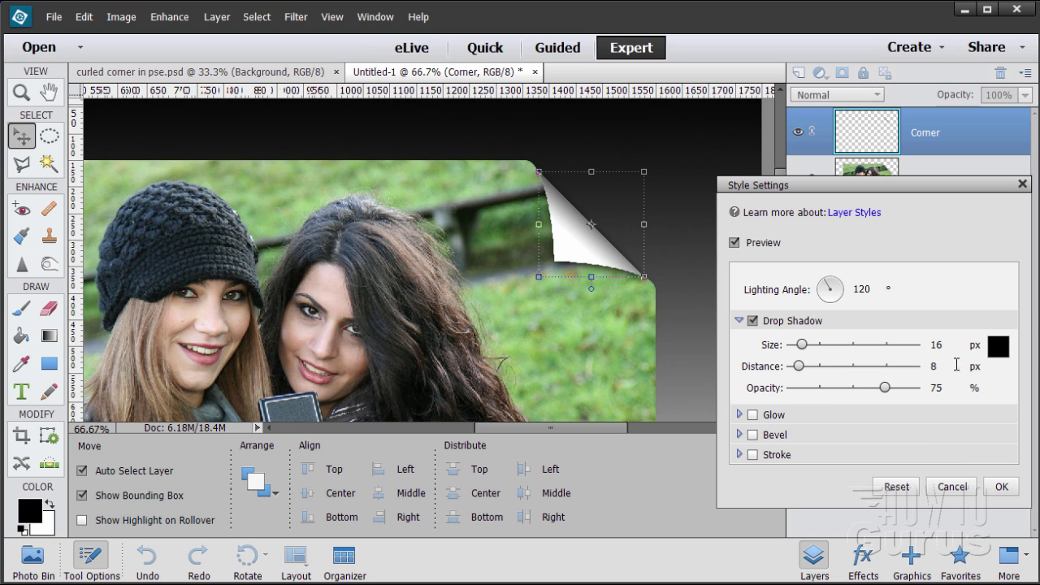
click(1001, 487)
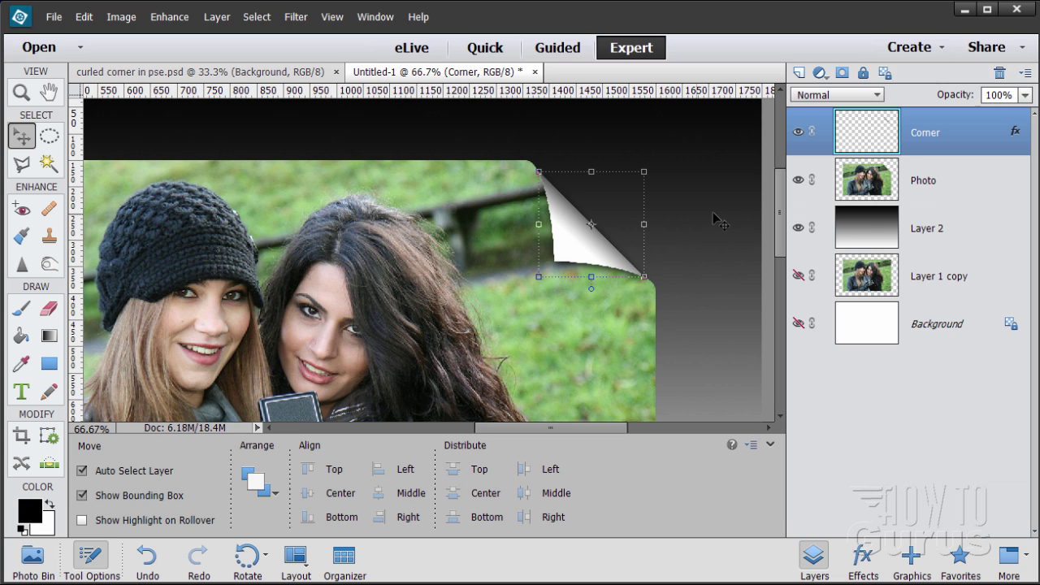
Select the Photo layer's outline, shade the photo beside both curl ends with a soft black 65 px brush at 25% opacity, and deselect
click(949, 187)
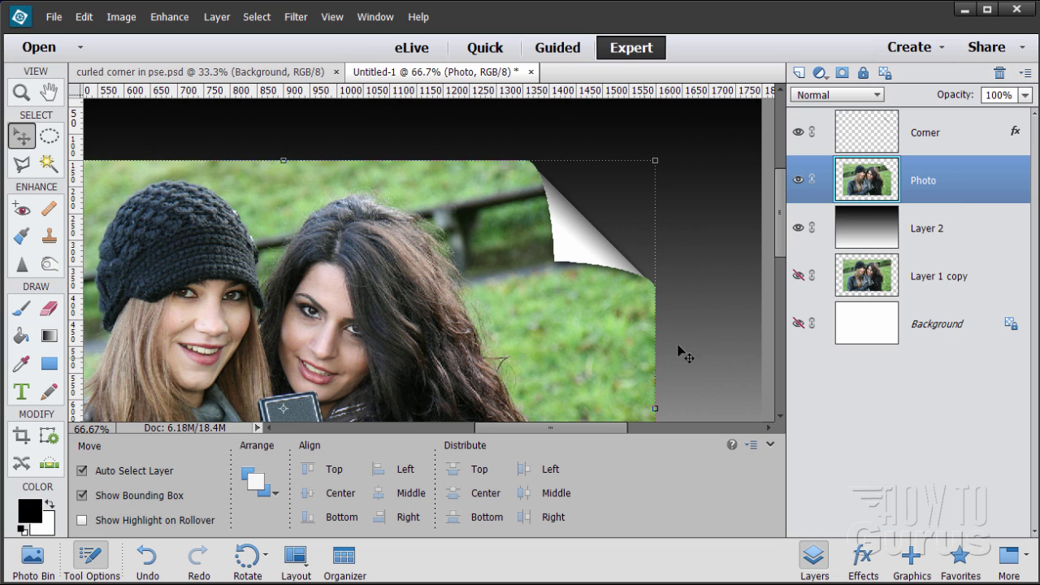
ctrl+click(865, 180)
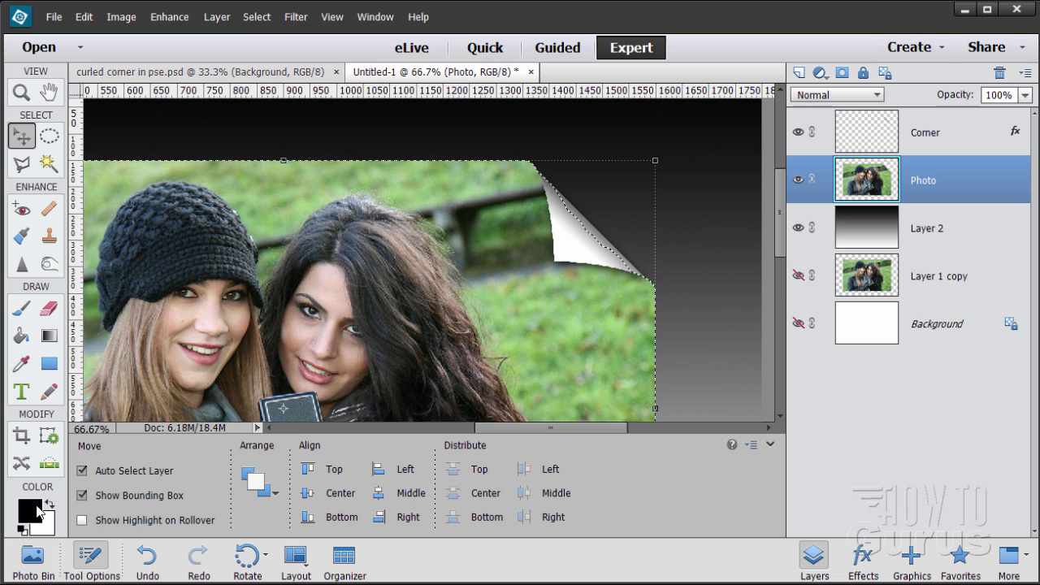
click(25, 312)
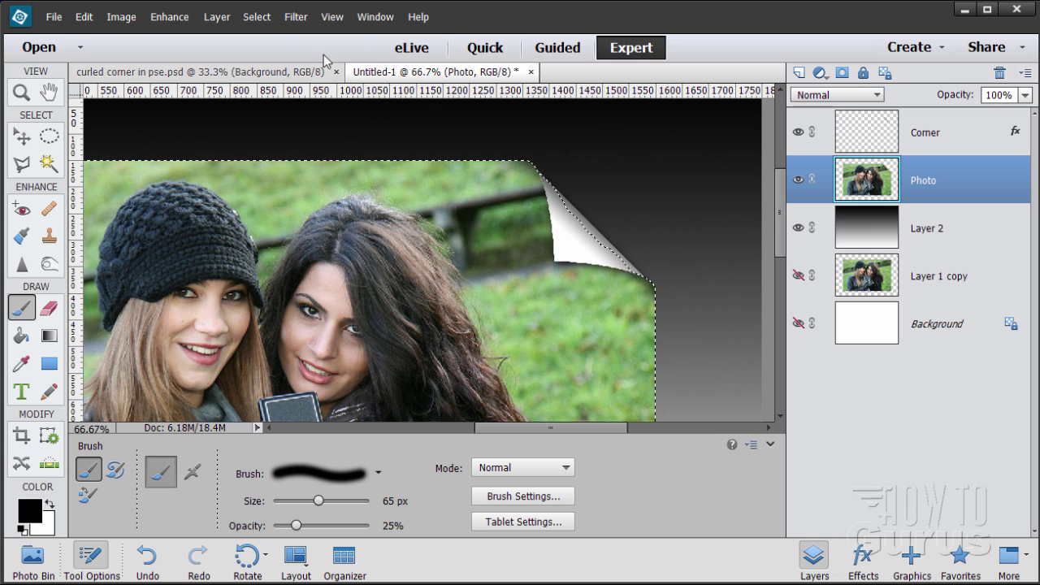
click(258, 18)
click(273, 47)
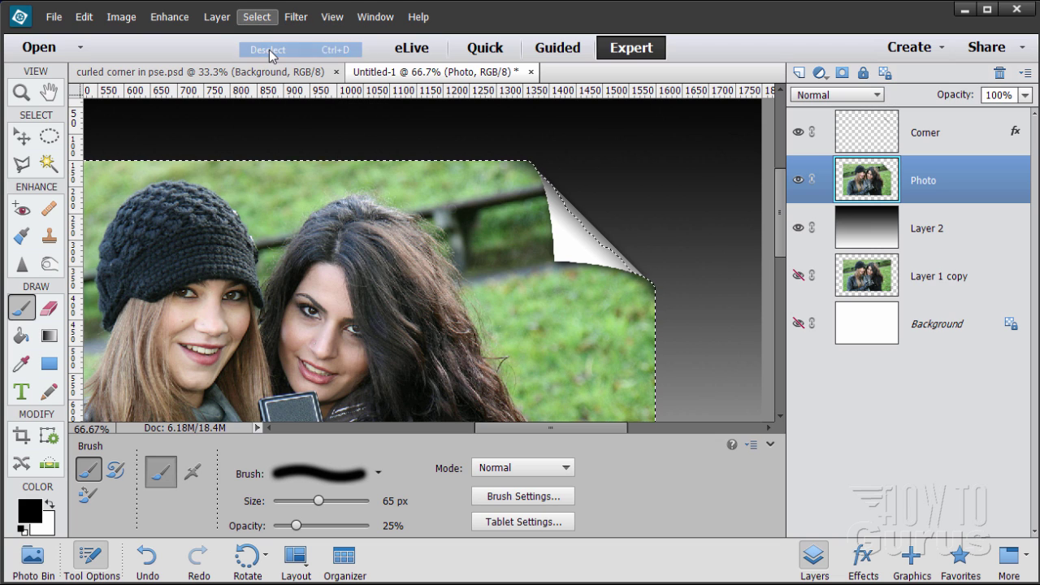
click(24, 137)
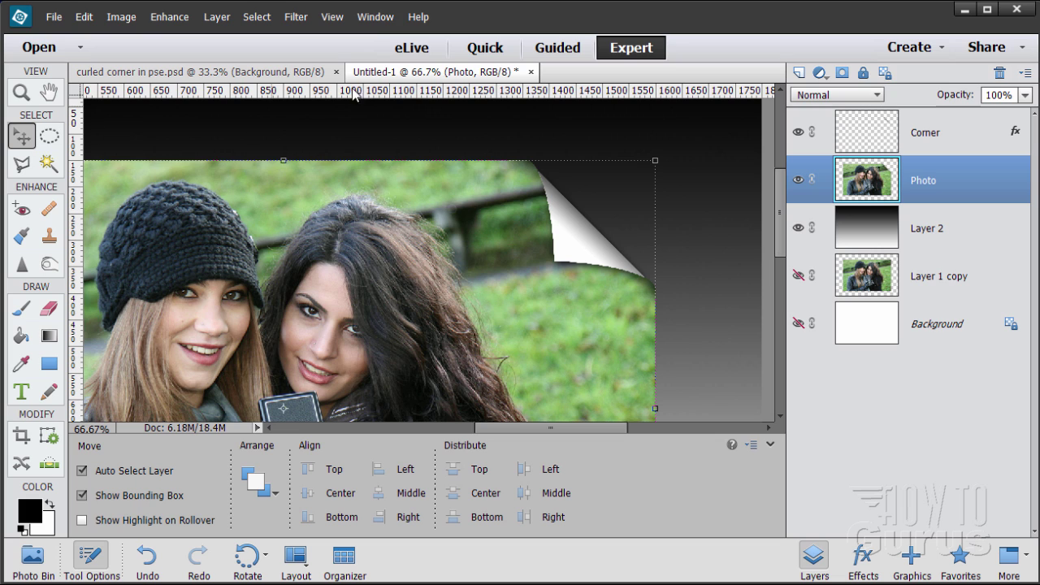
Fit the whole image on screen and activate the Background layer to examine the finished curl without a bounding box
click(341, 18)
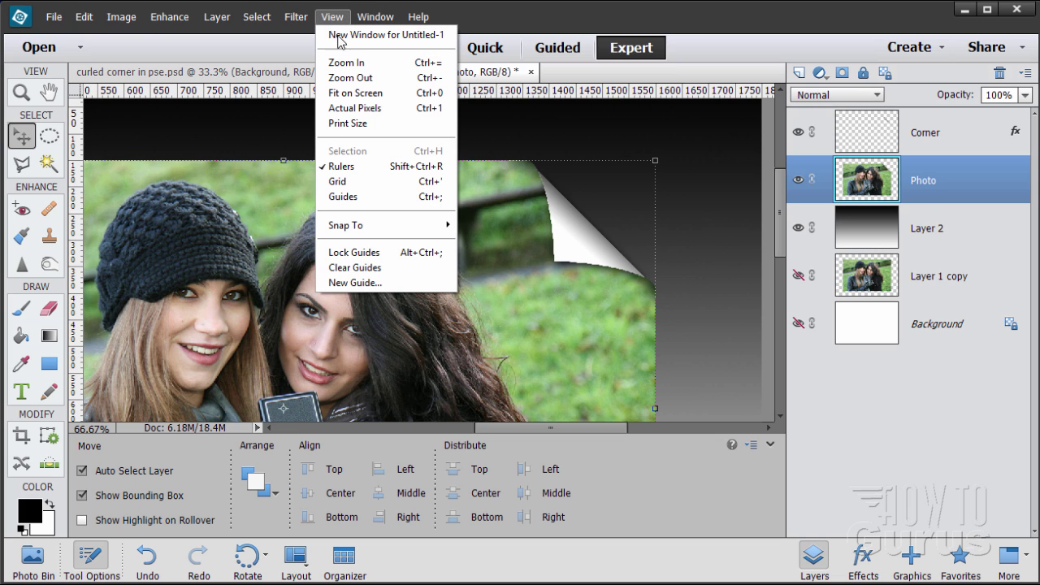
click(362, 93)
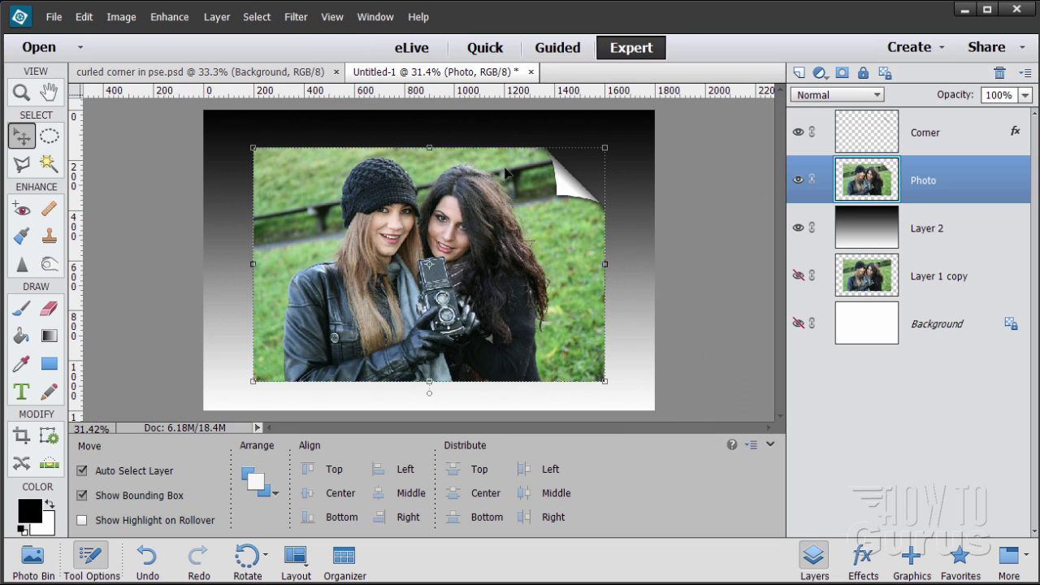
click(942, 326)
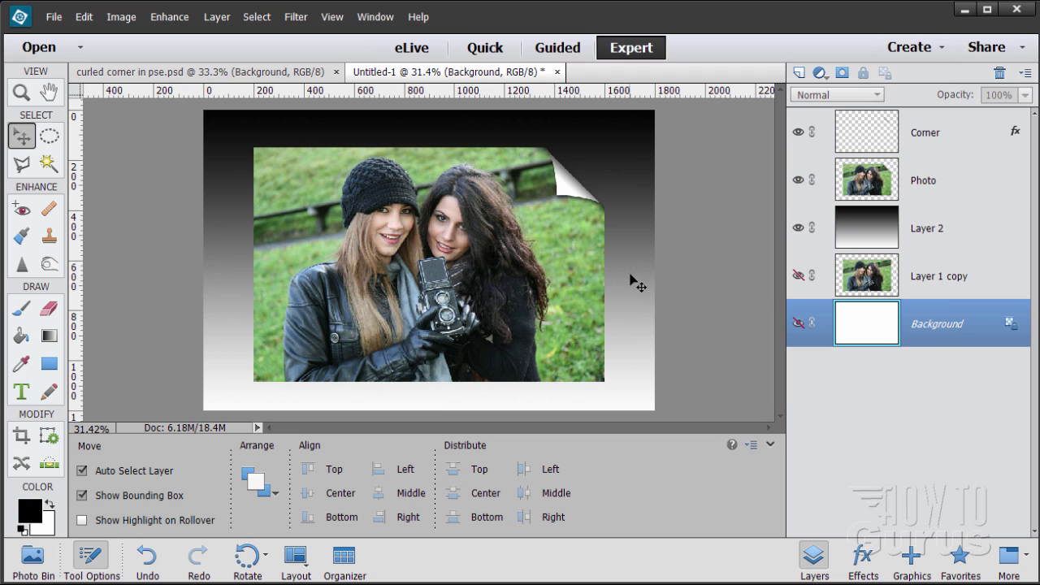